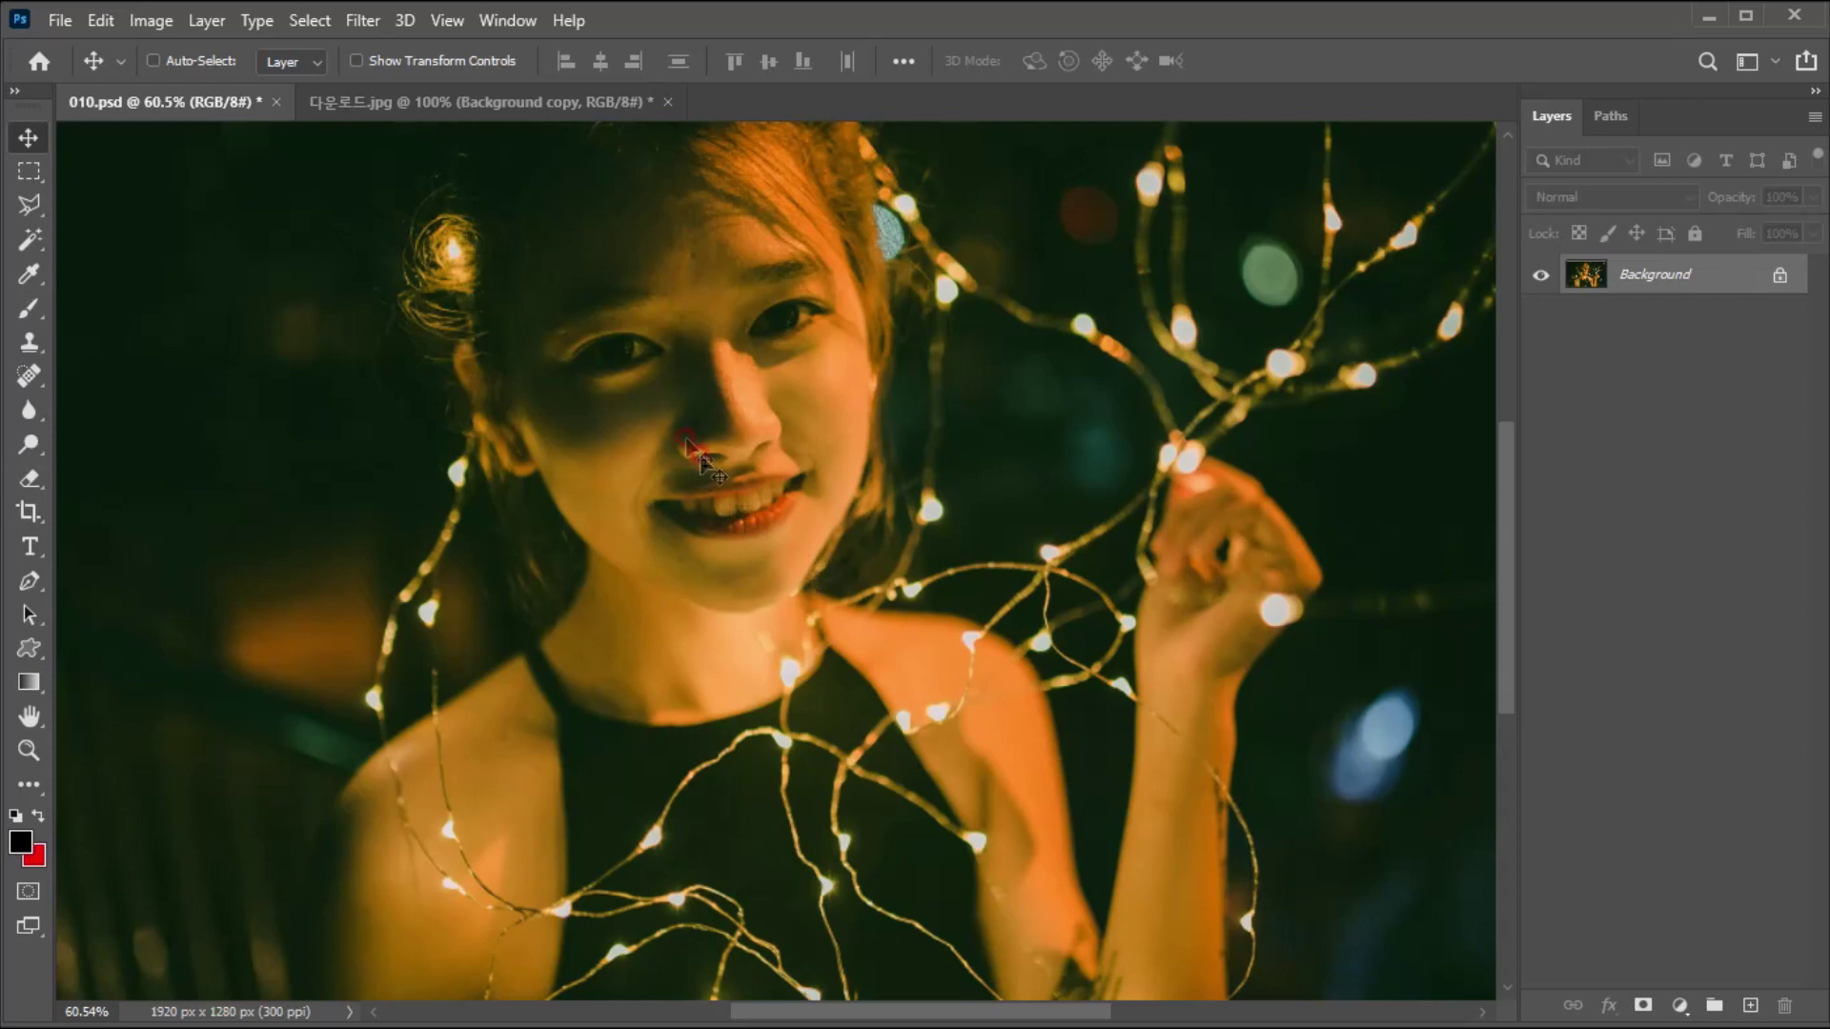
- View the bokeh image in 다운로드.jpg, switch to the browser and look through the Naver image results for 보케이미지
{"action": "left_click", "coordinate": [511, 103]}
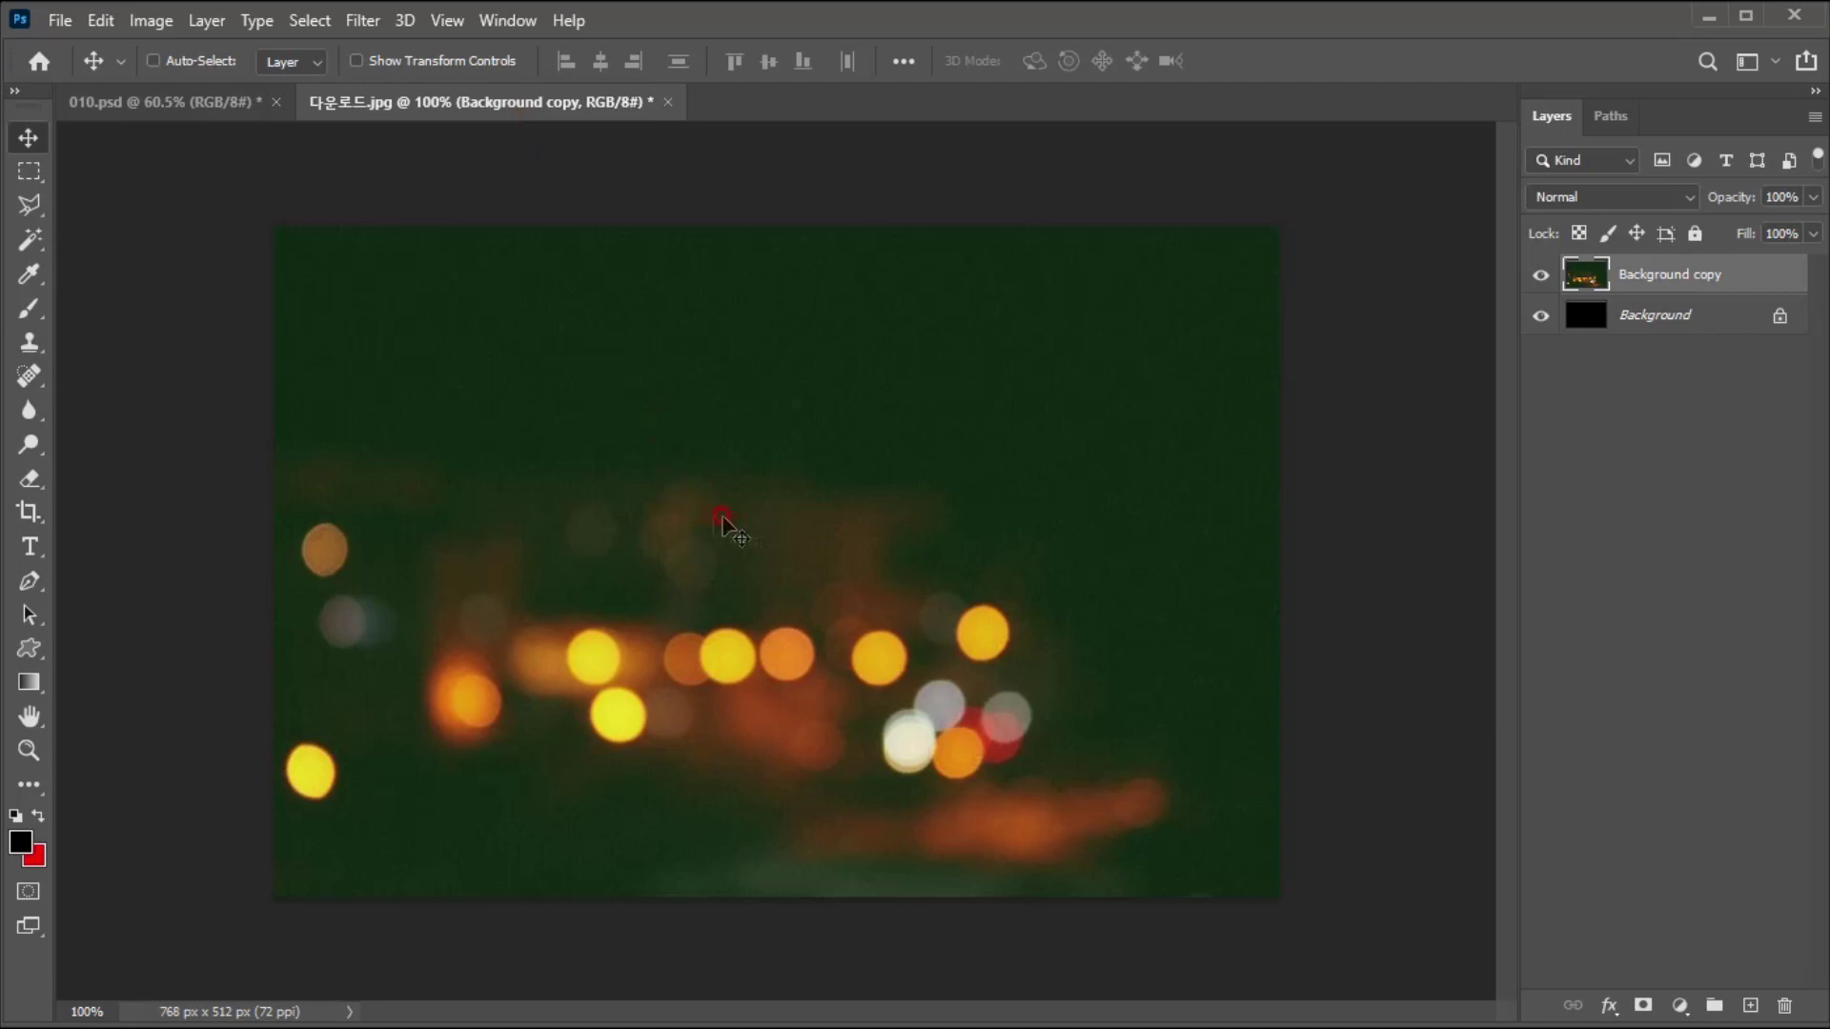
{"action": "left_click_drag", "start_coordinate": [749, 553], "coordinate": [796, 522]}
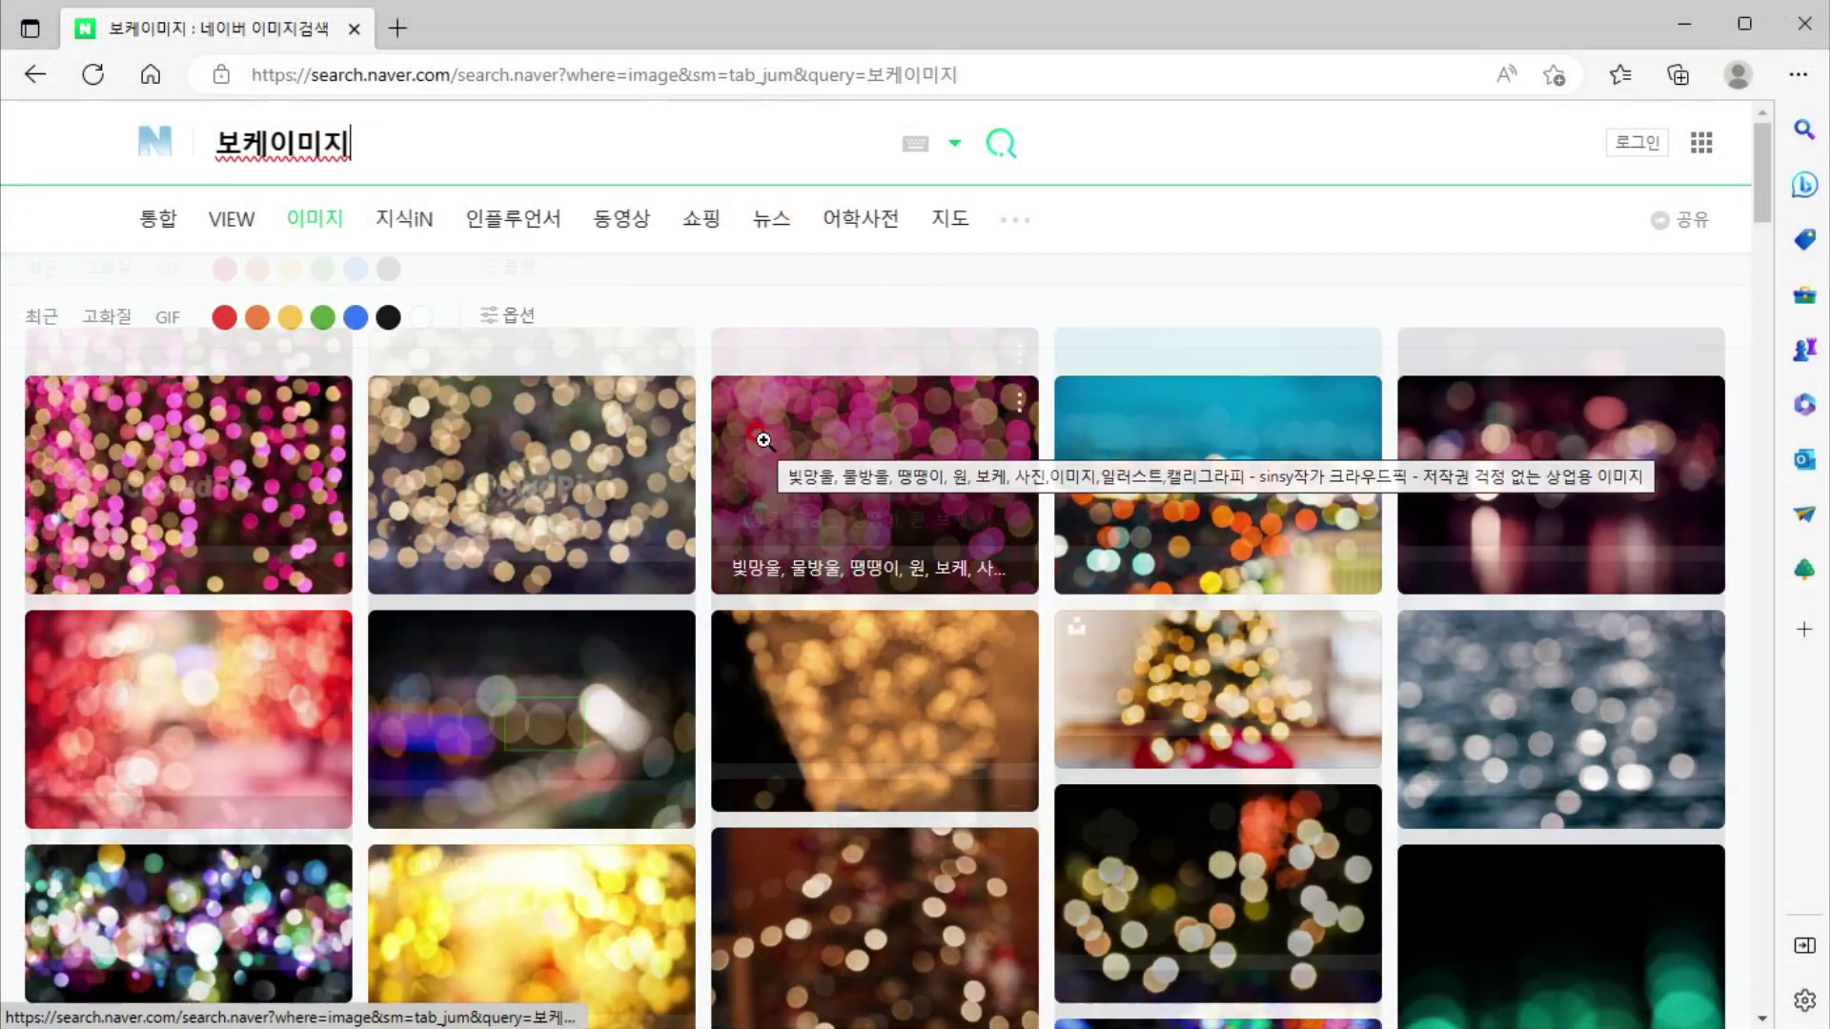
{"action": "scroll", "coordinate": [764, 440], "scroll_direction": "down", "scroll_amount": 12}
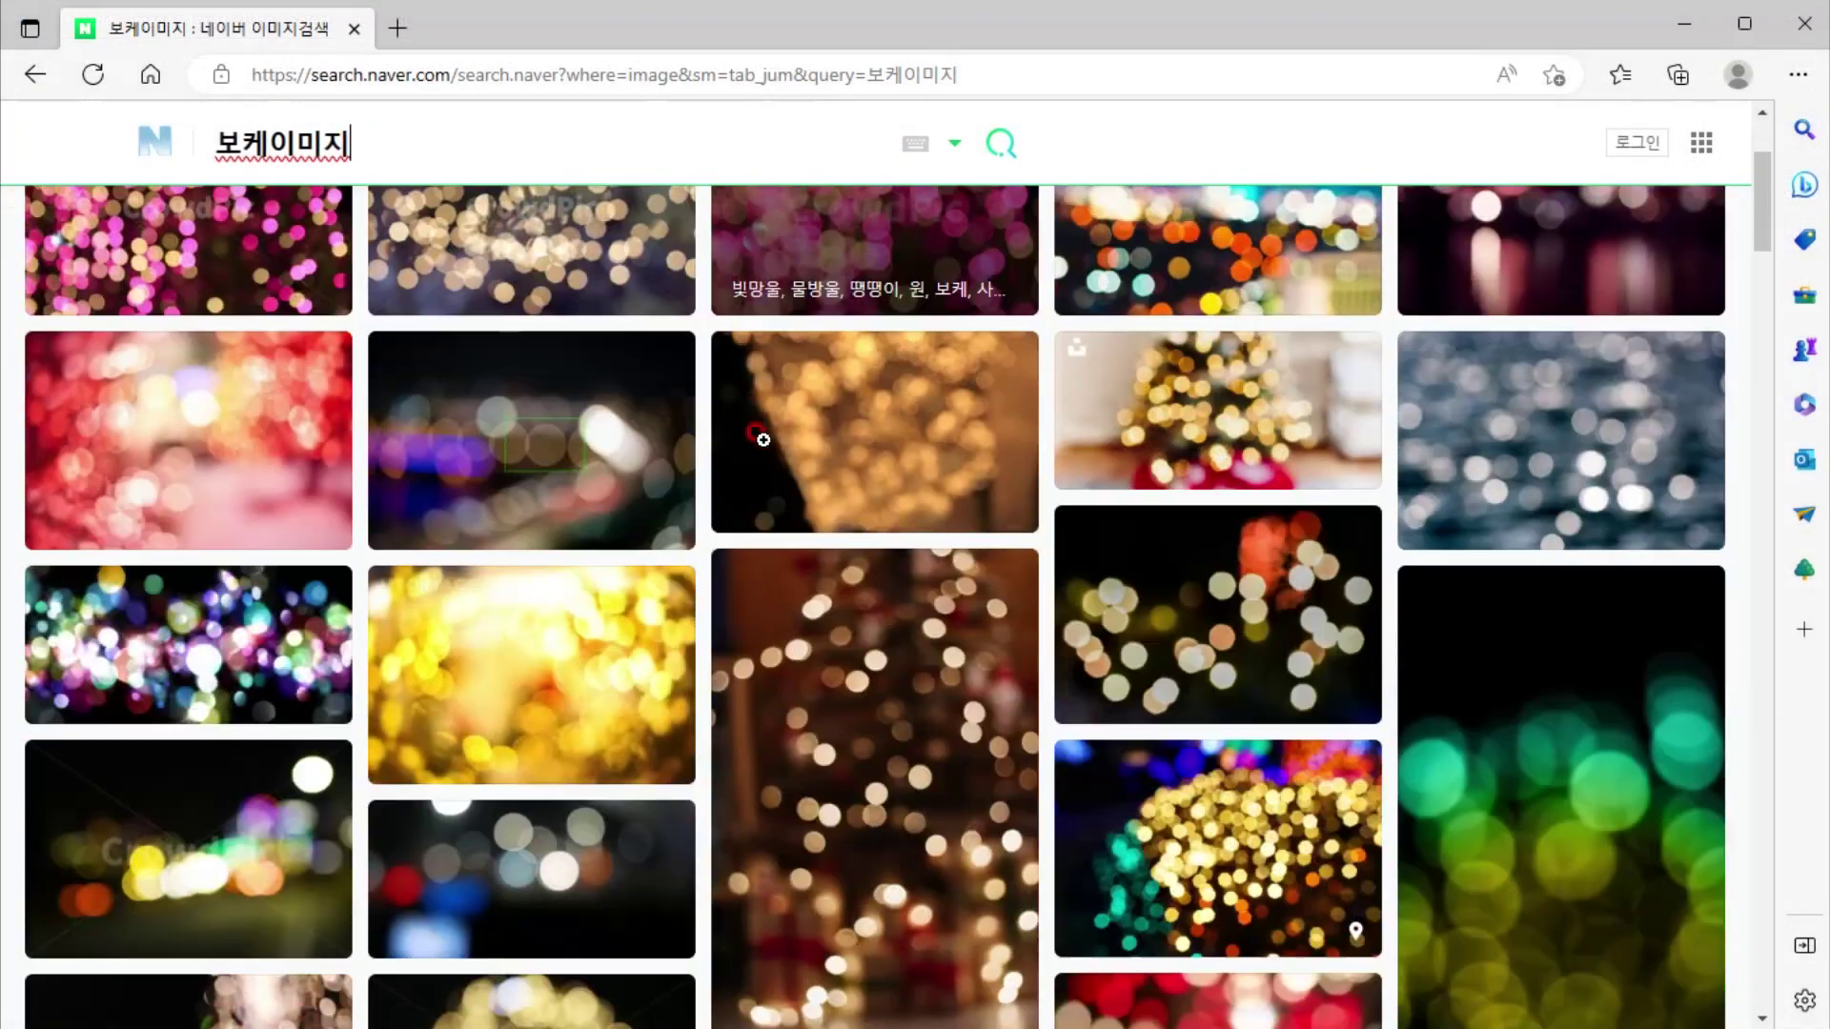
{"action": "scroll", "coordinate": [764, 440], "scroll_direction": "down", "scroll_amount": 15}
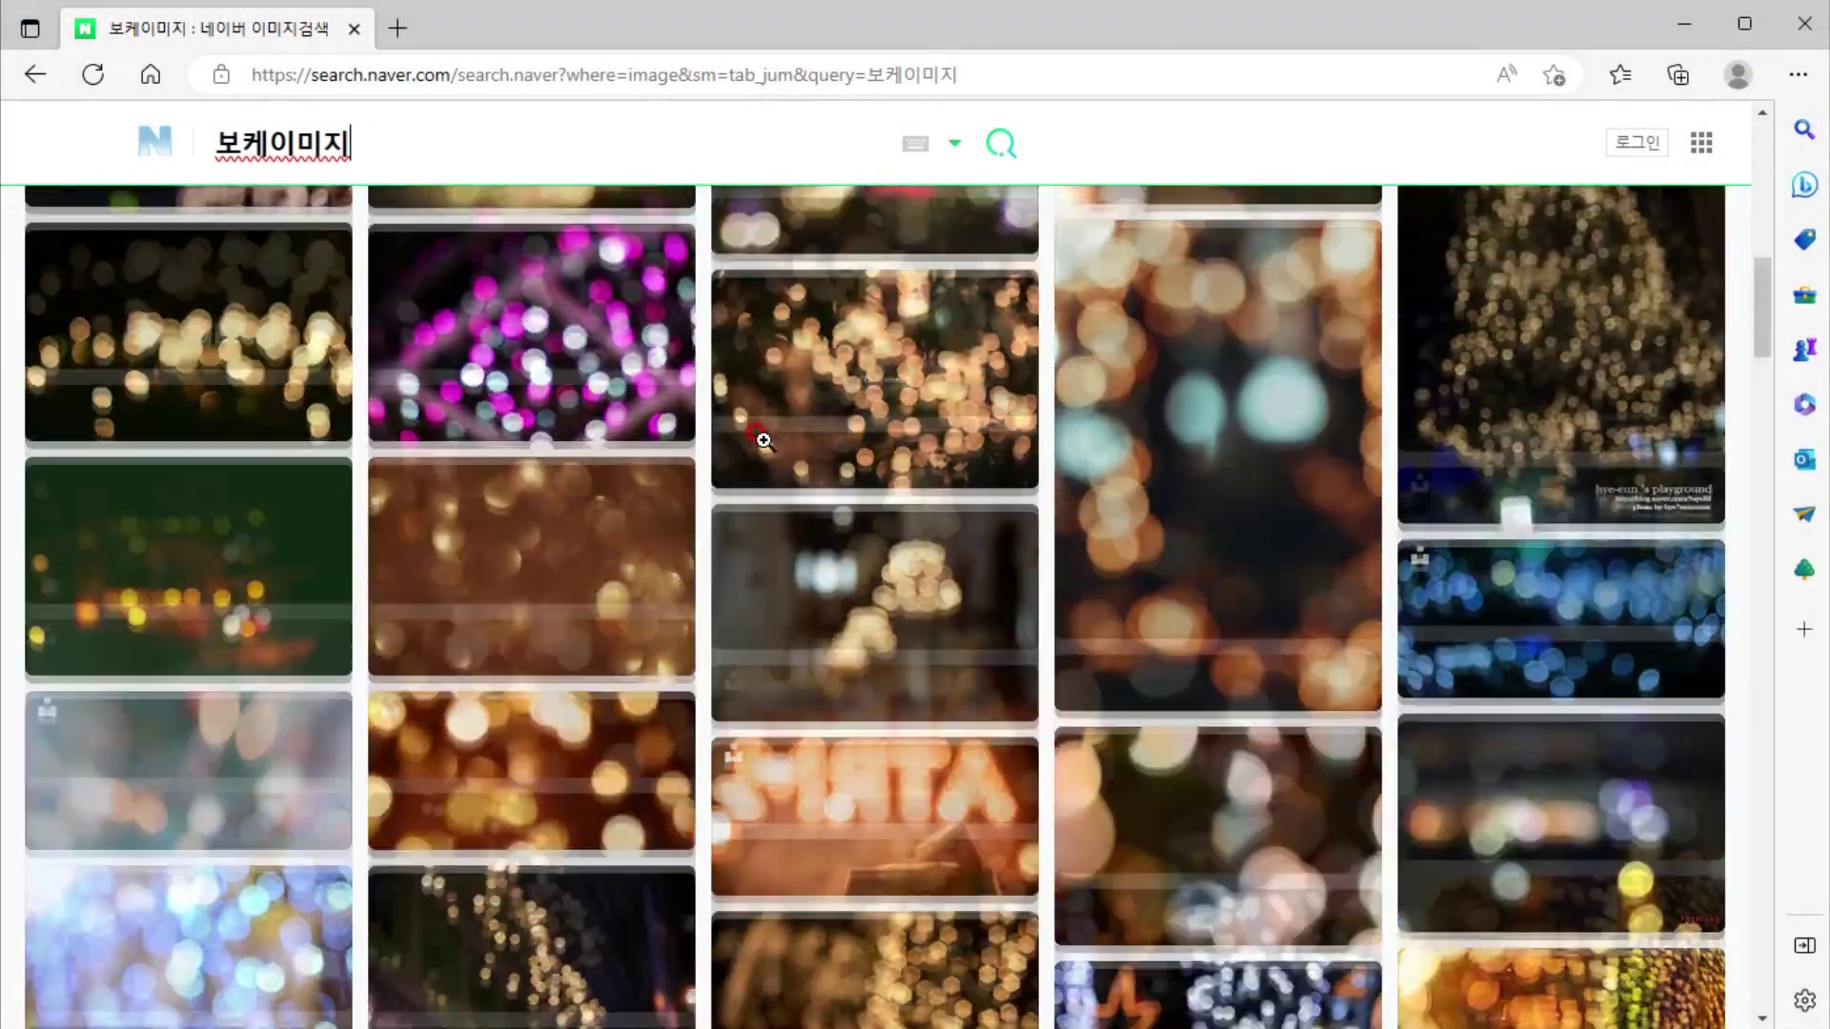
{"action": "scroll", "coordinate": [763, 439], "scroll_direction": "down", "scroll_amount": 10}
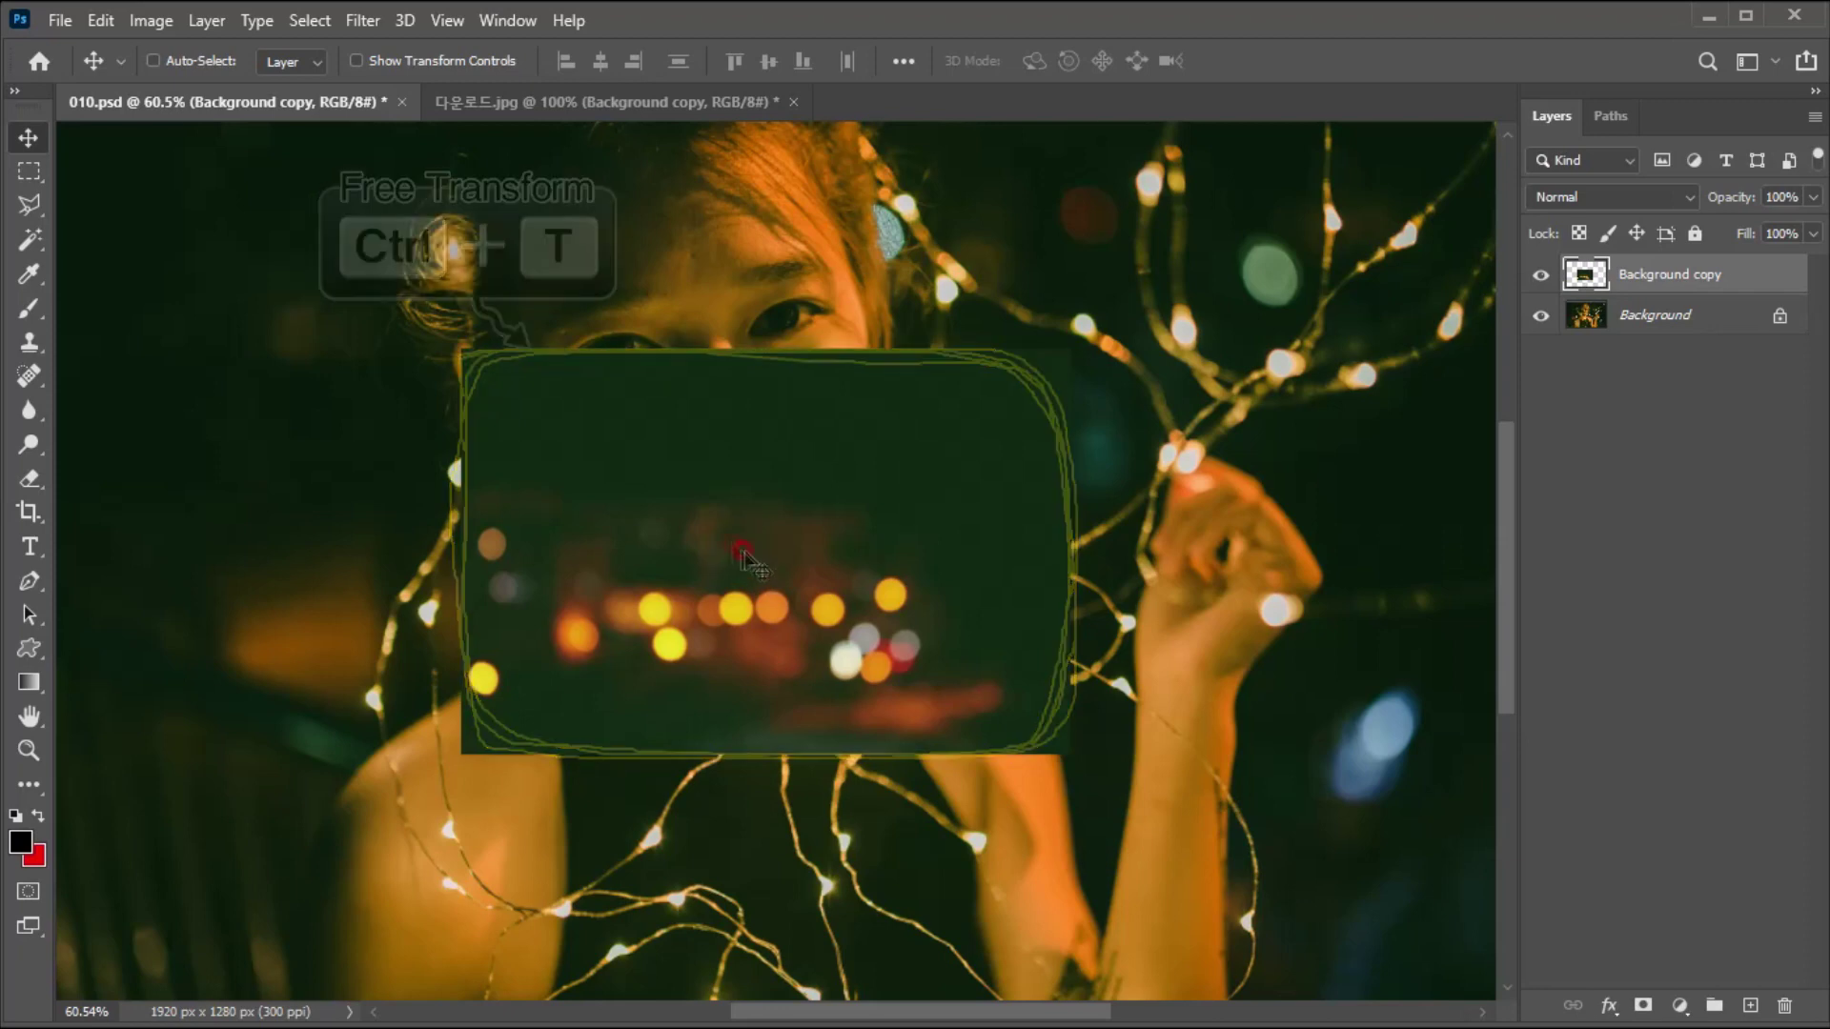
- Enlarge the bokeh layer in 010.psd to cover the whole photo and set its blend mode to Screen
{"action": "key", "text": "ctrl+t"}
{"action": "key", "text": "ctrl+minus"}
{"action": "scroll", "coordinate": [727, 557], "scroll_direction": "down", "scroll_amount": 2}
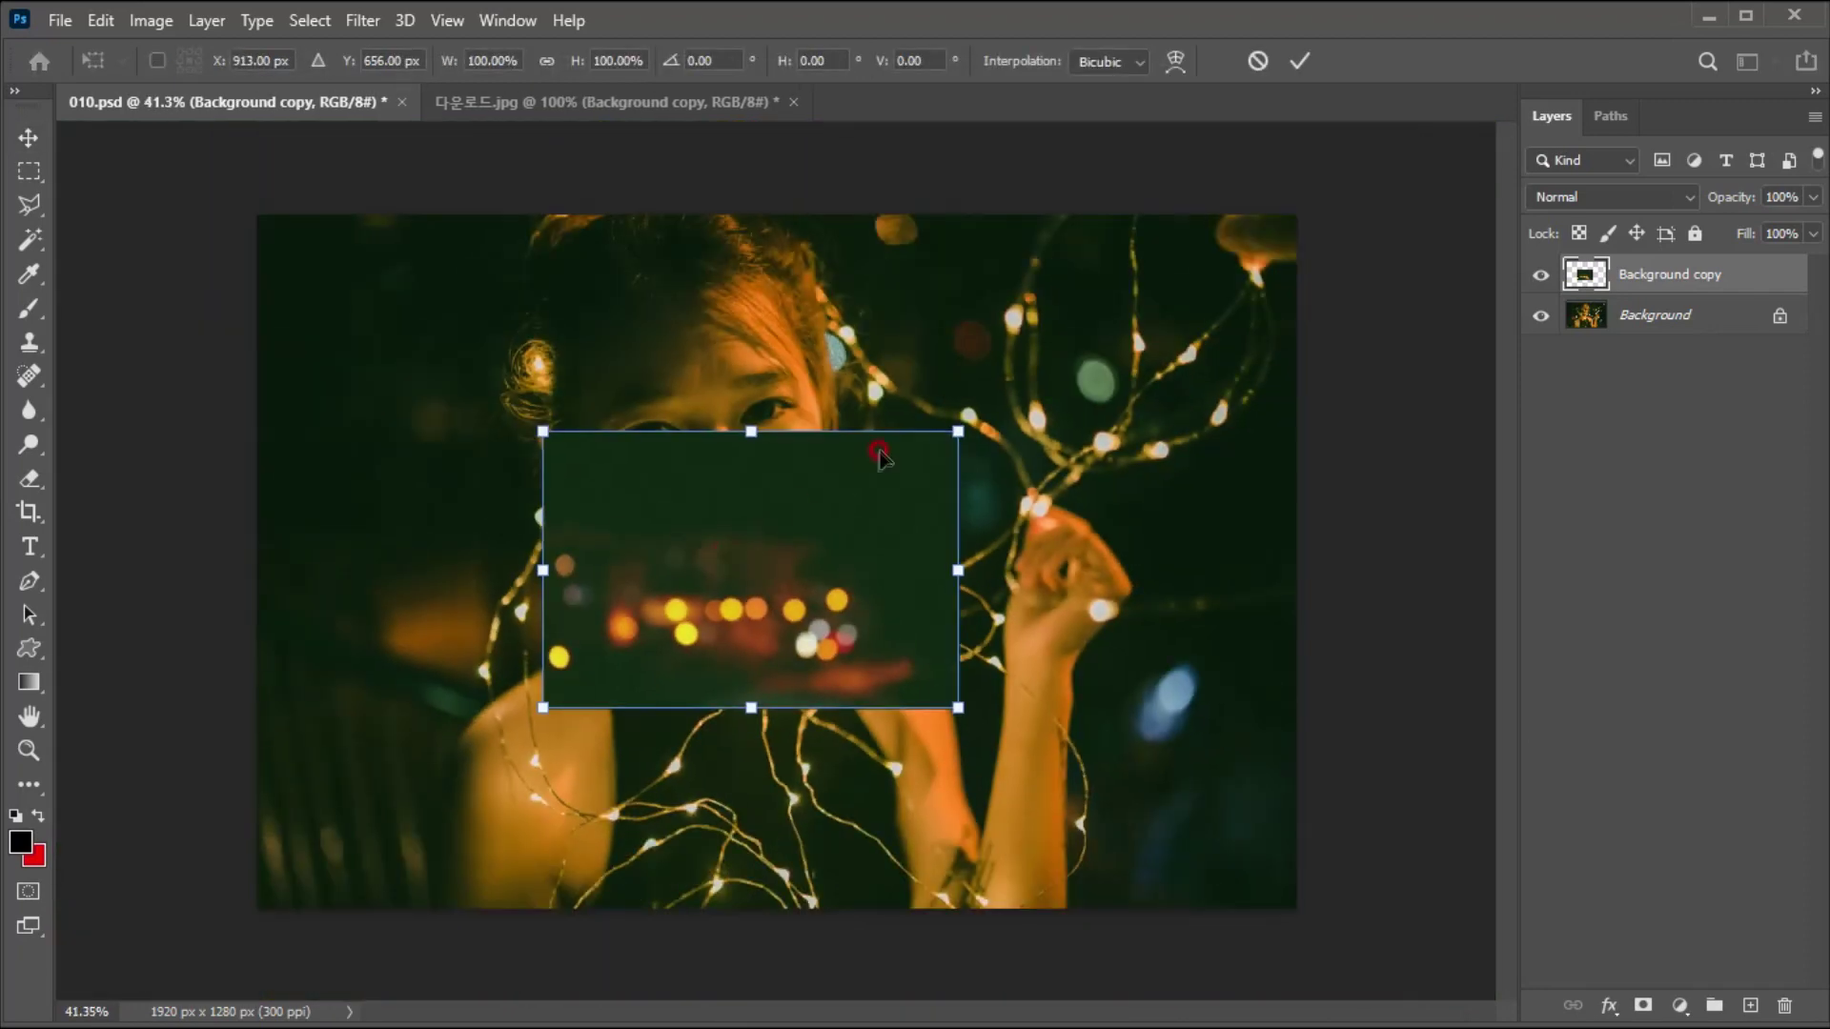
{"action": "left_click_drag", "start_coordinate": [949, 429], "coordinate": [1340, 286]}
{"action": "left_click_drag", "start_coordinate": [715, 472], "coordinate": [752, 482]}
{"action": "left_click", "coordinate": [1300, 60]}
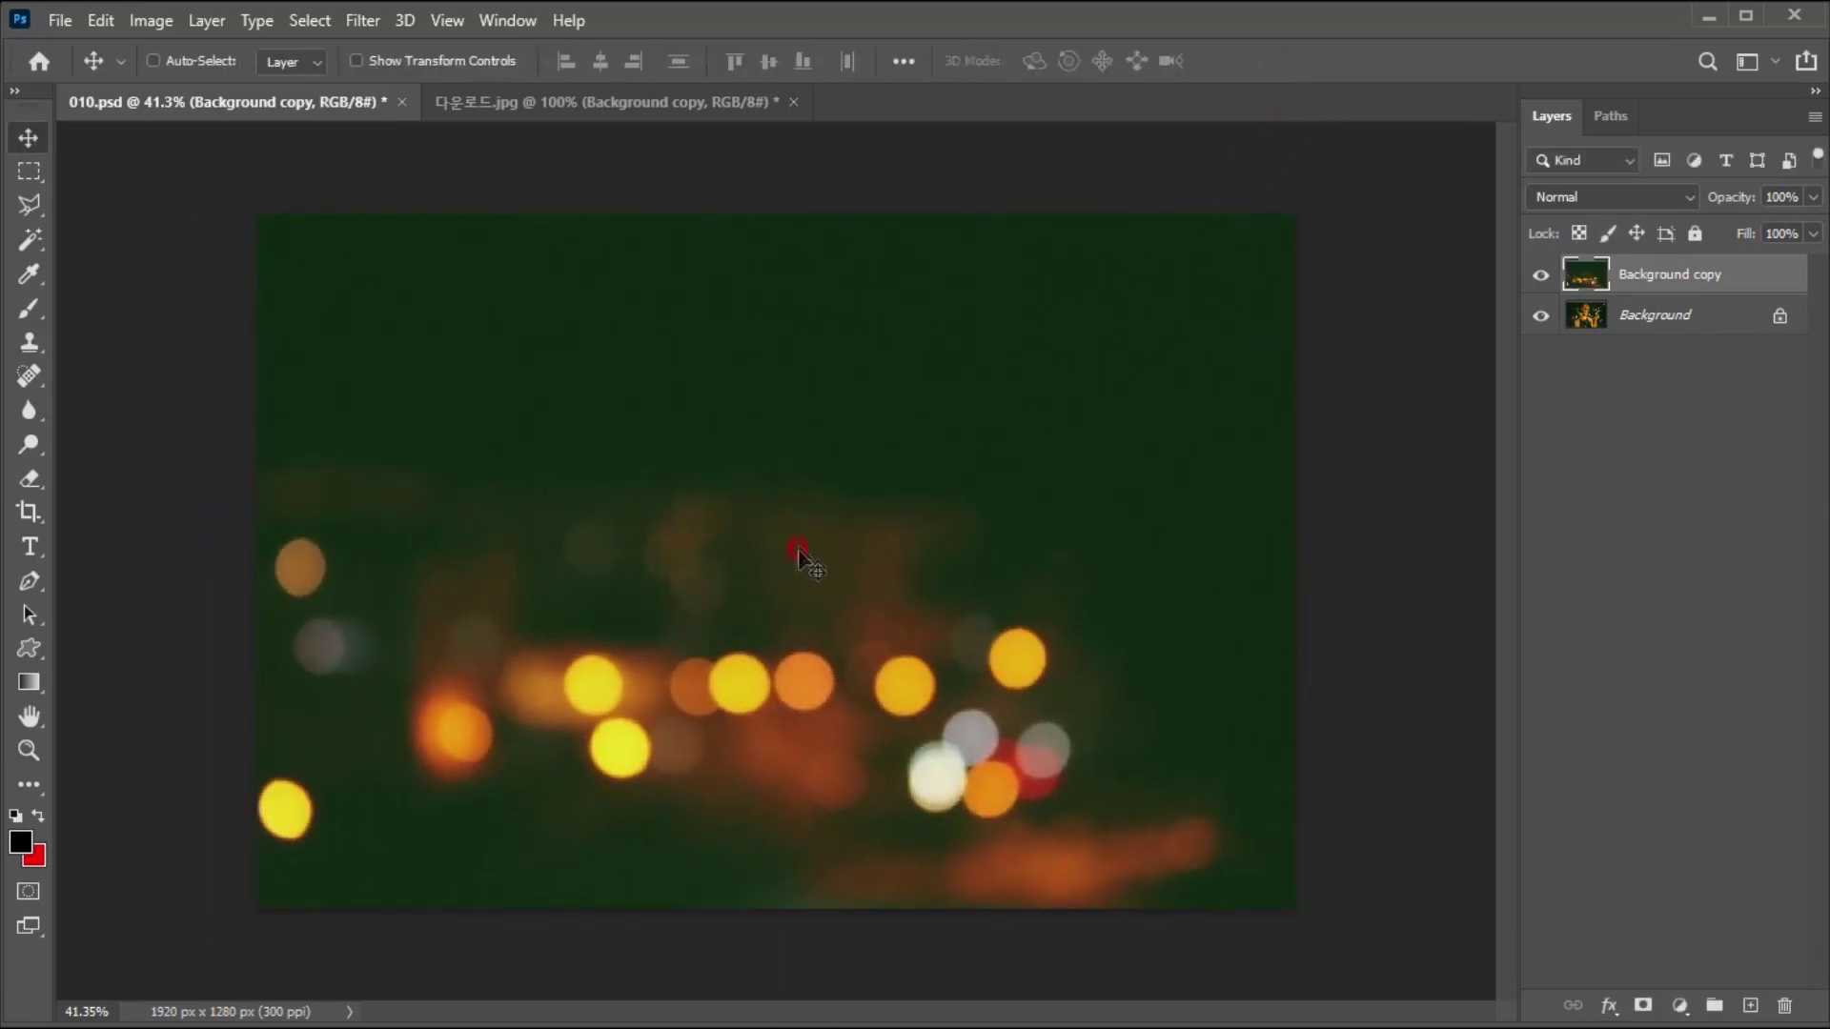
{"action": "left_click", "coordinate": [1553, 197]}
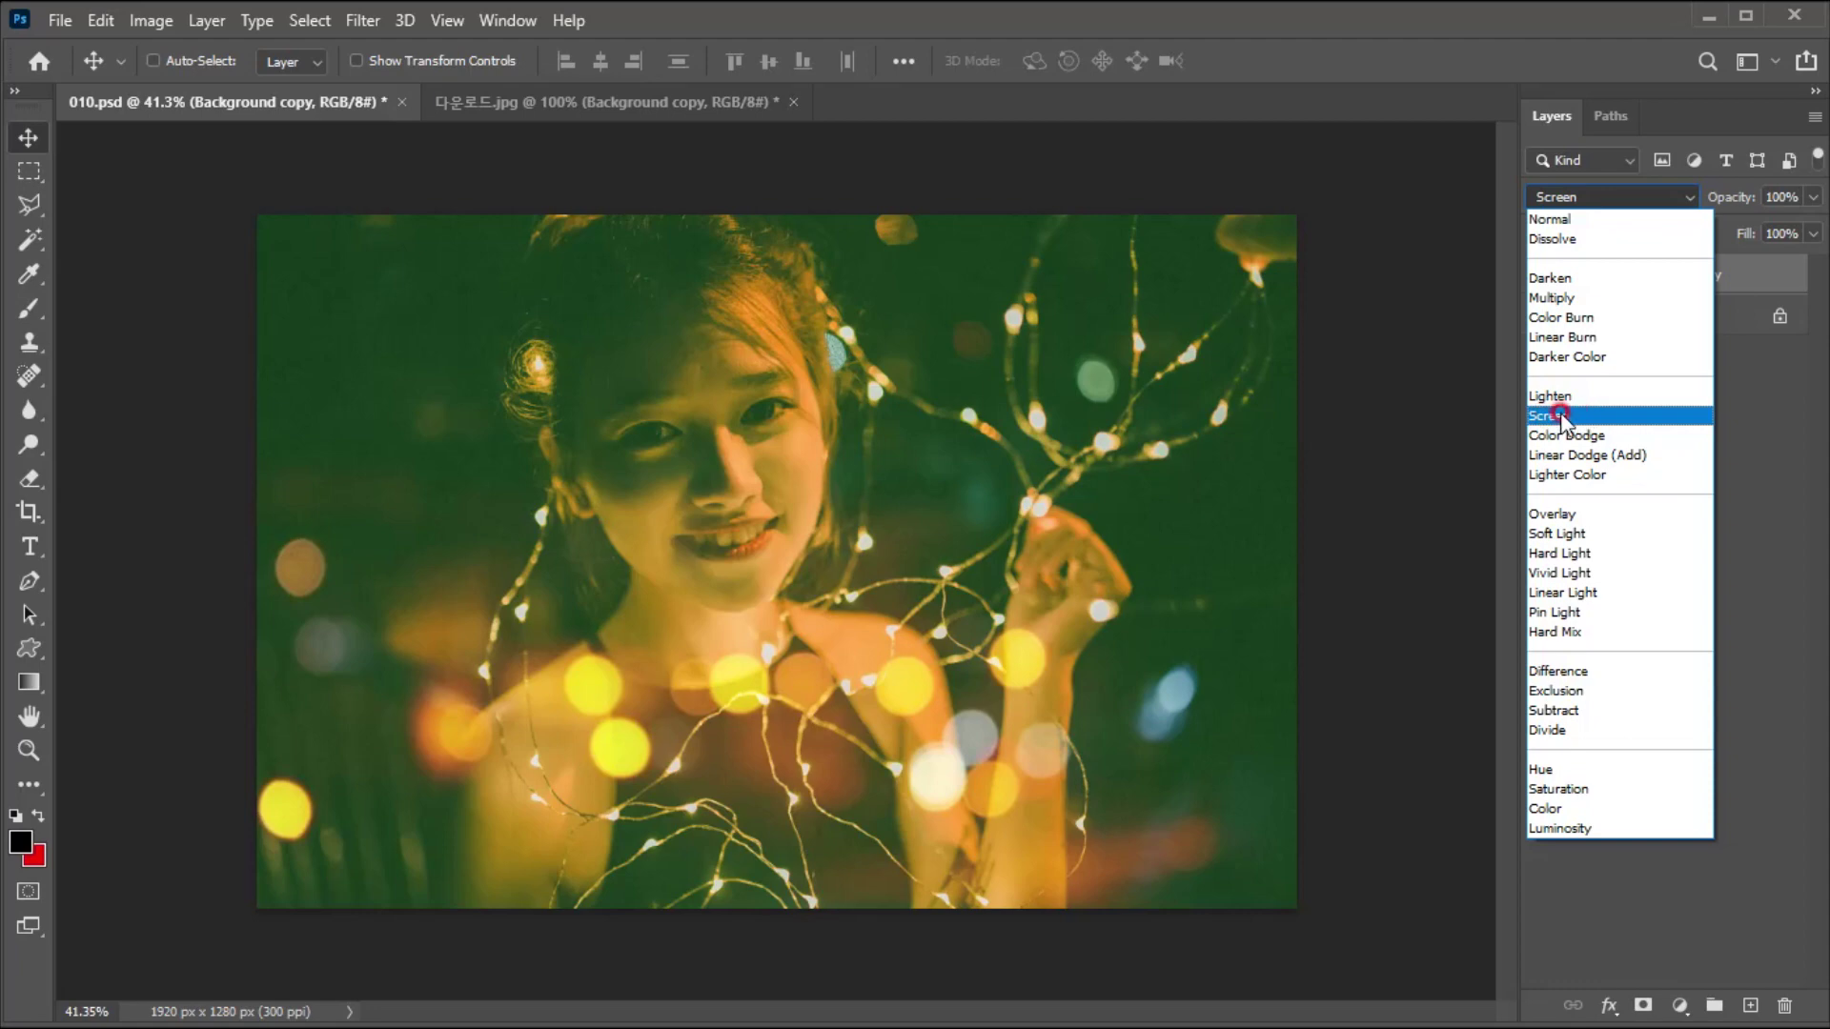
{"action": "left_click", "coordinate": [1549, 417]}
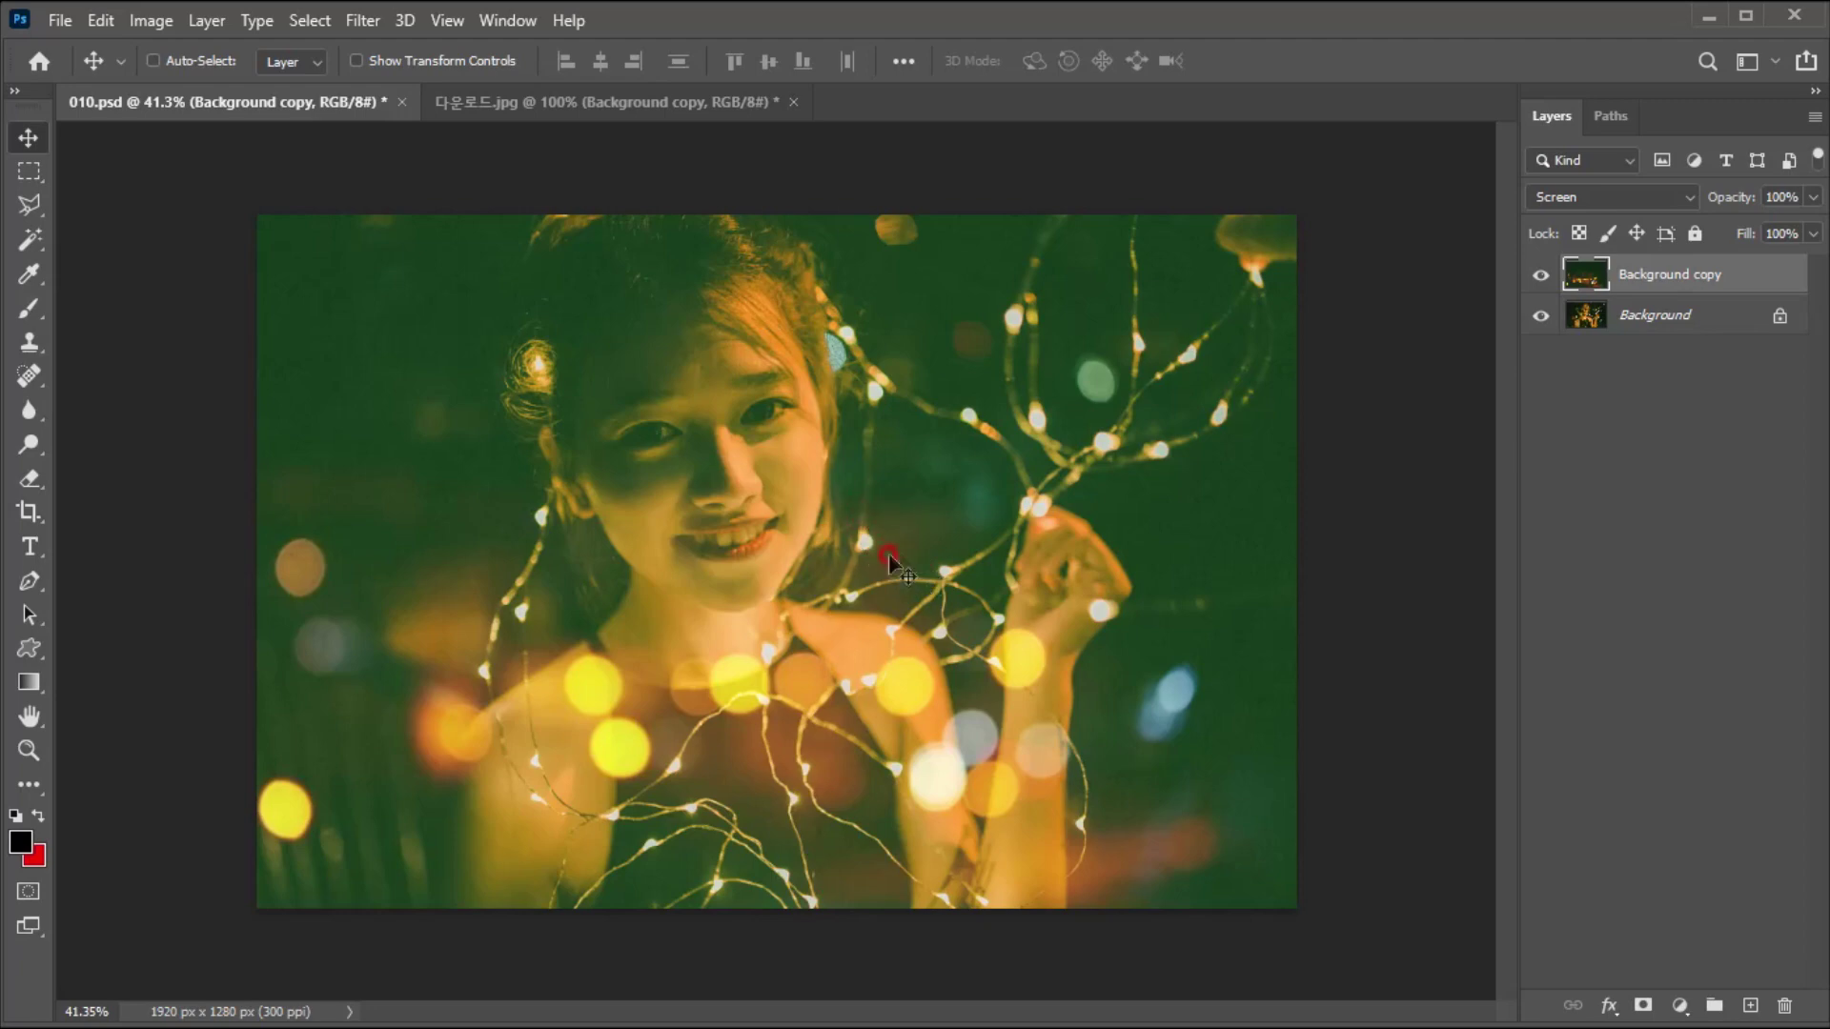
- Add a Levels adjustment layer above the bokeh layer with black input 19 and midtones 0.87
{"action": "left_click", "coordinate": [1678, 1007]}
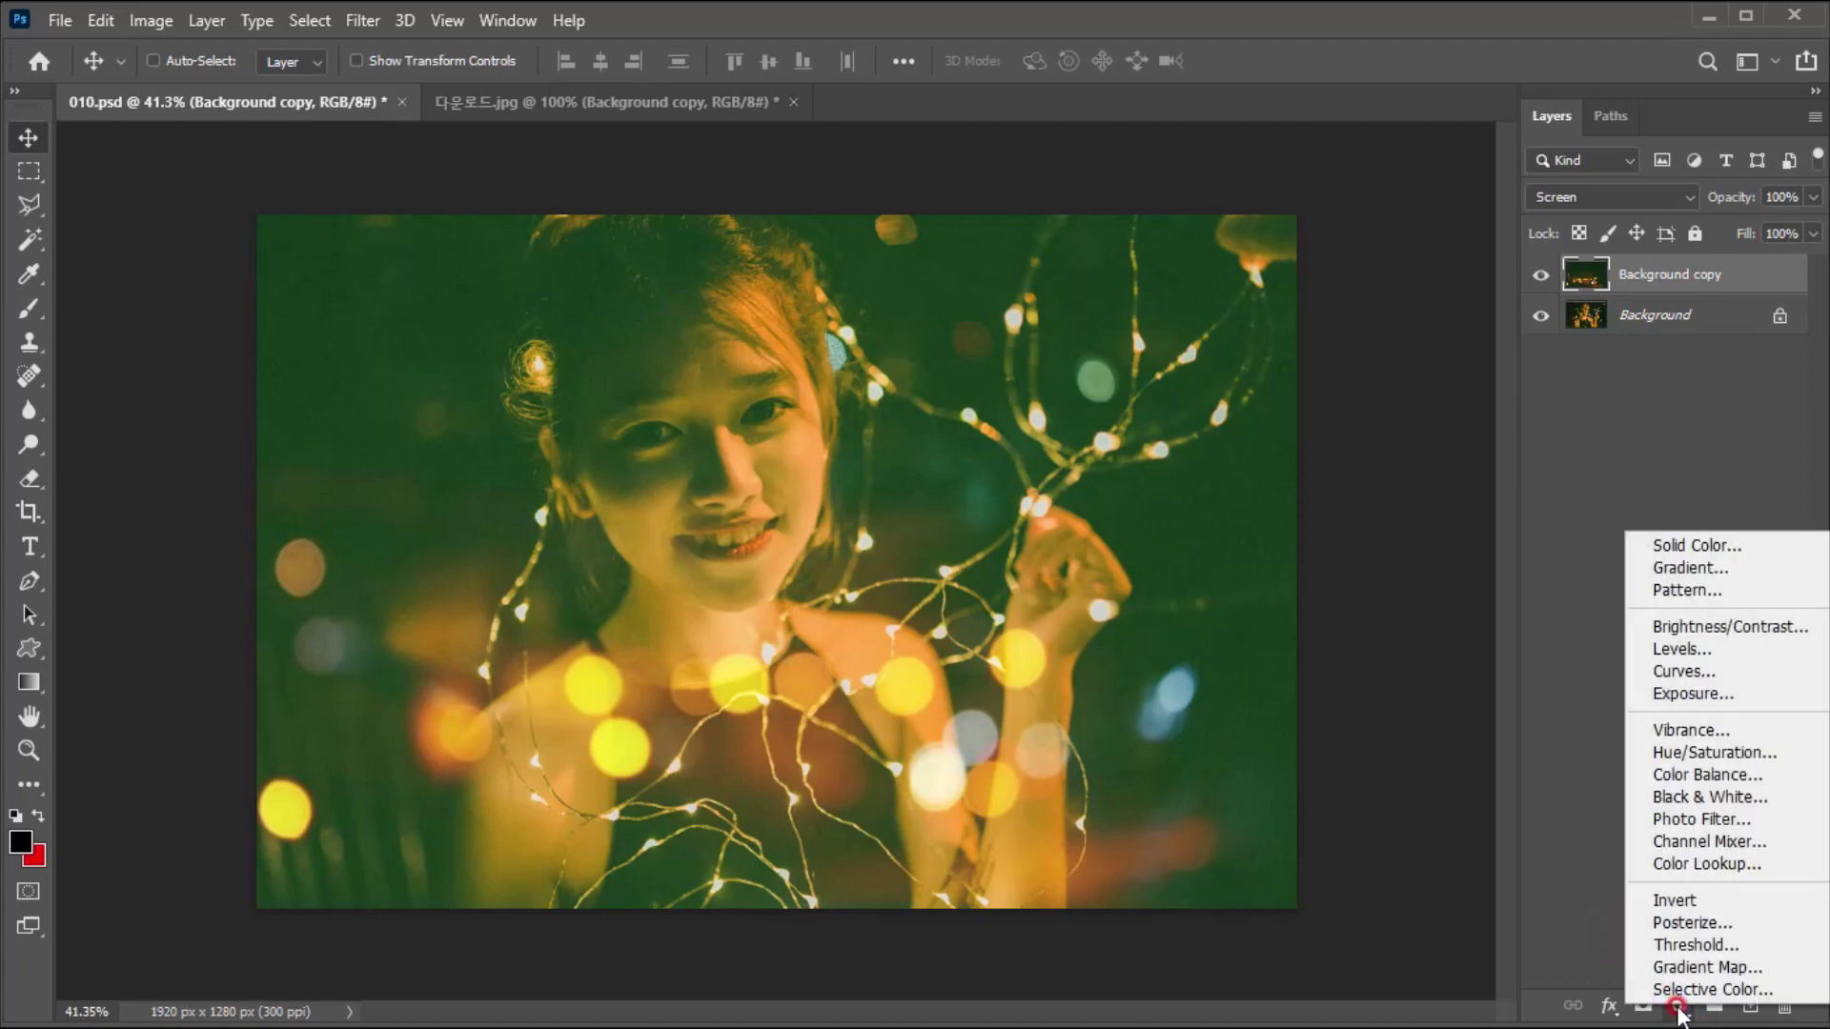
{"action": "left_click", "coordinate": [1683, 649]}
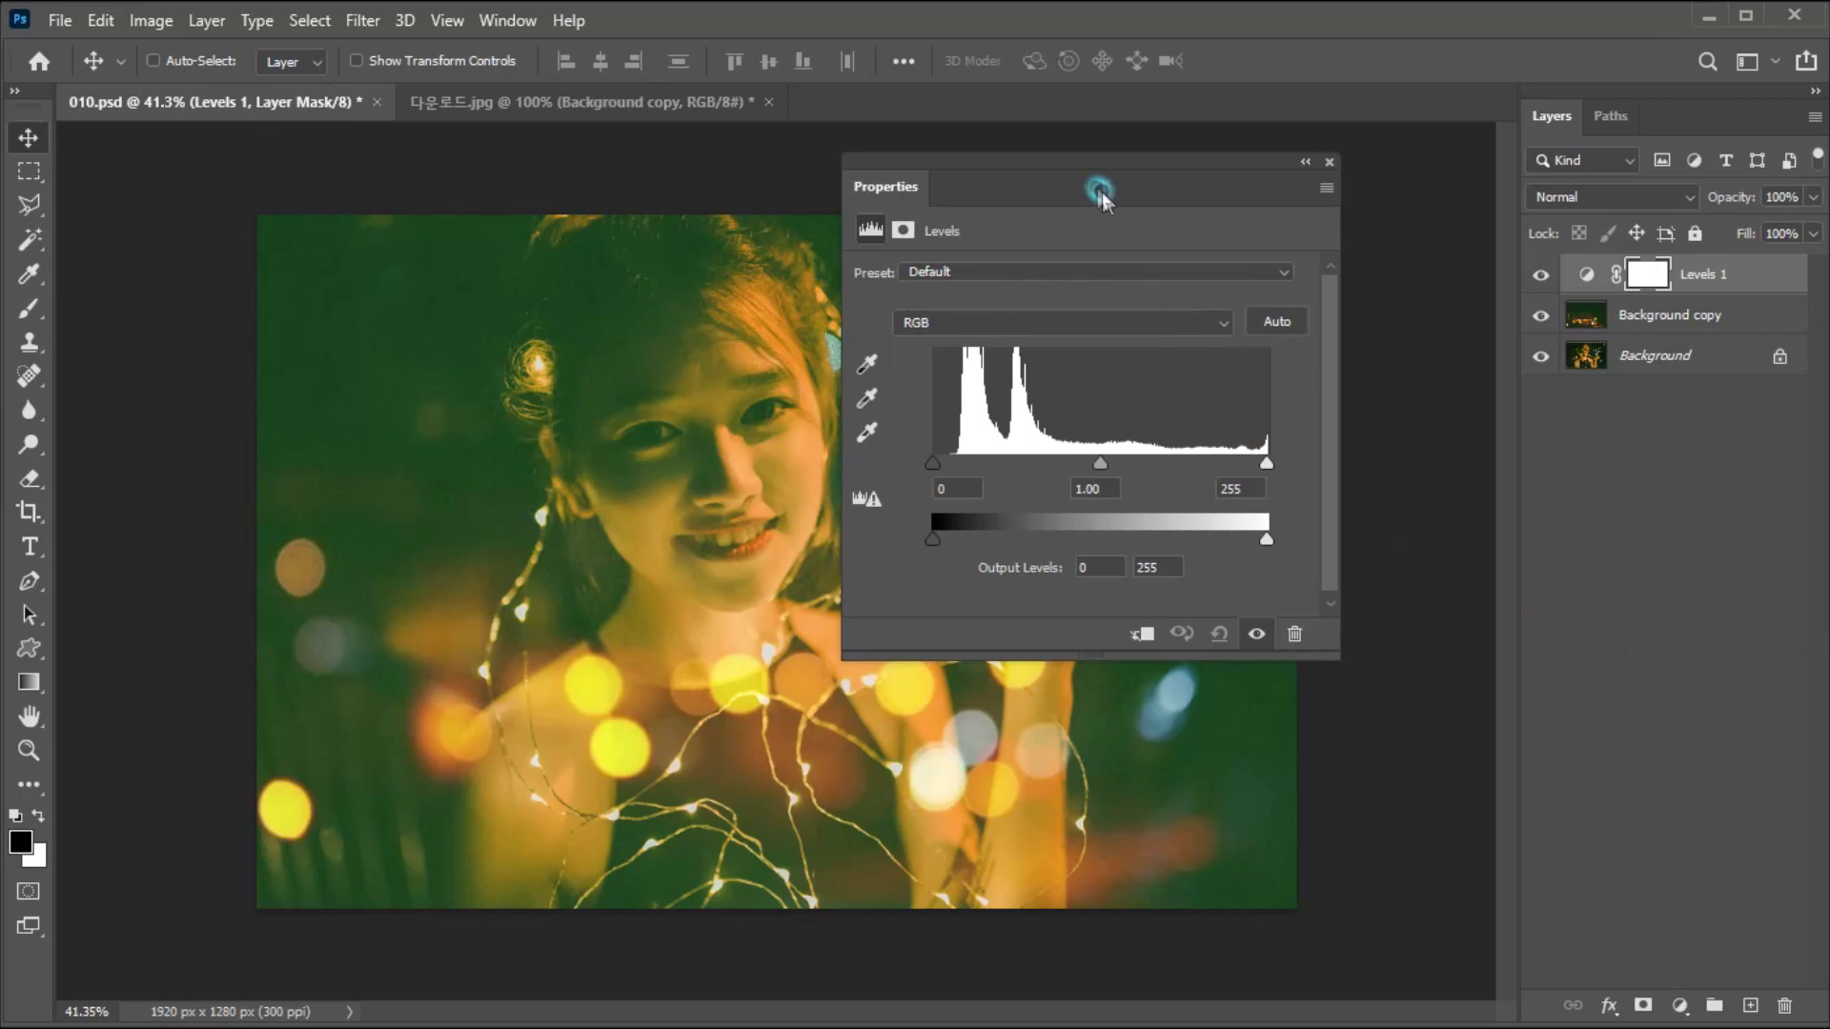
{"action": "left_click_drag", "start_coordinate": [1102, 190], "coordinate": [1229, 322]}
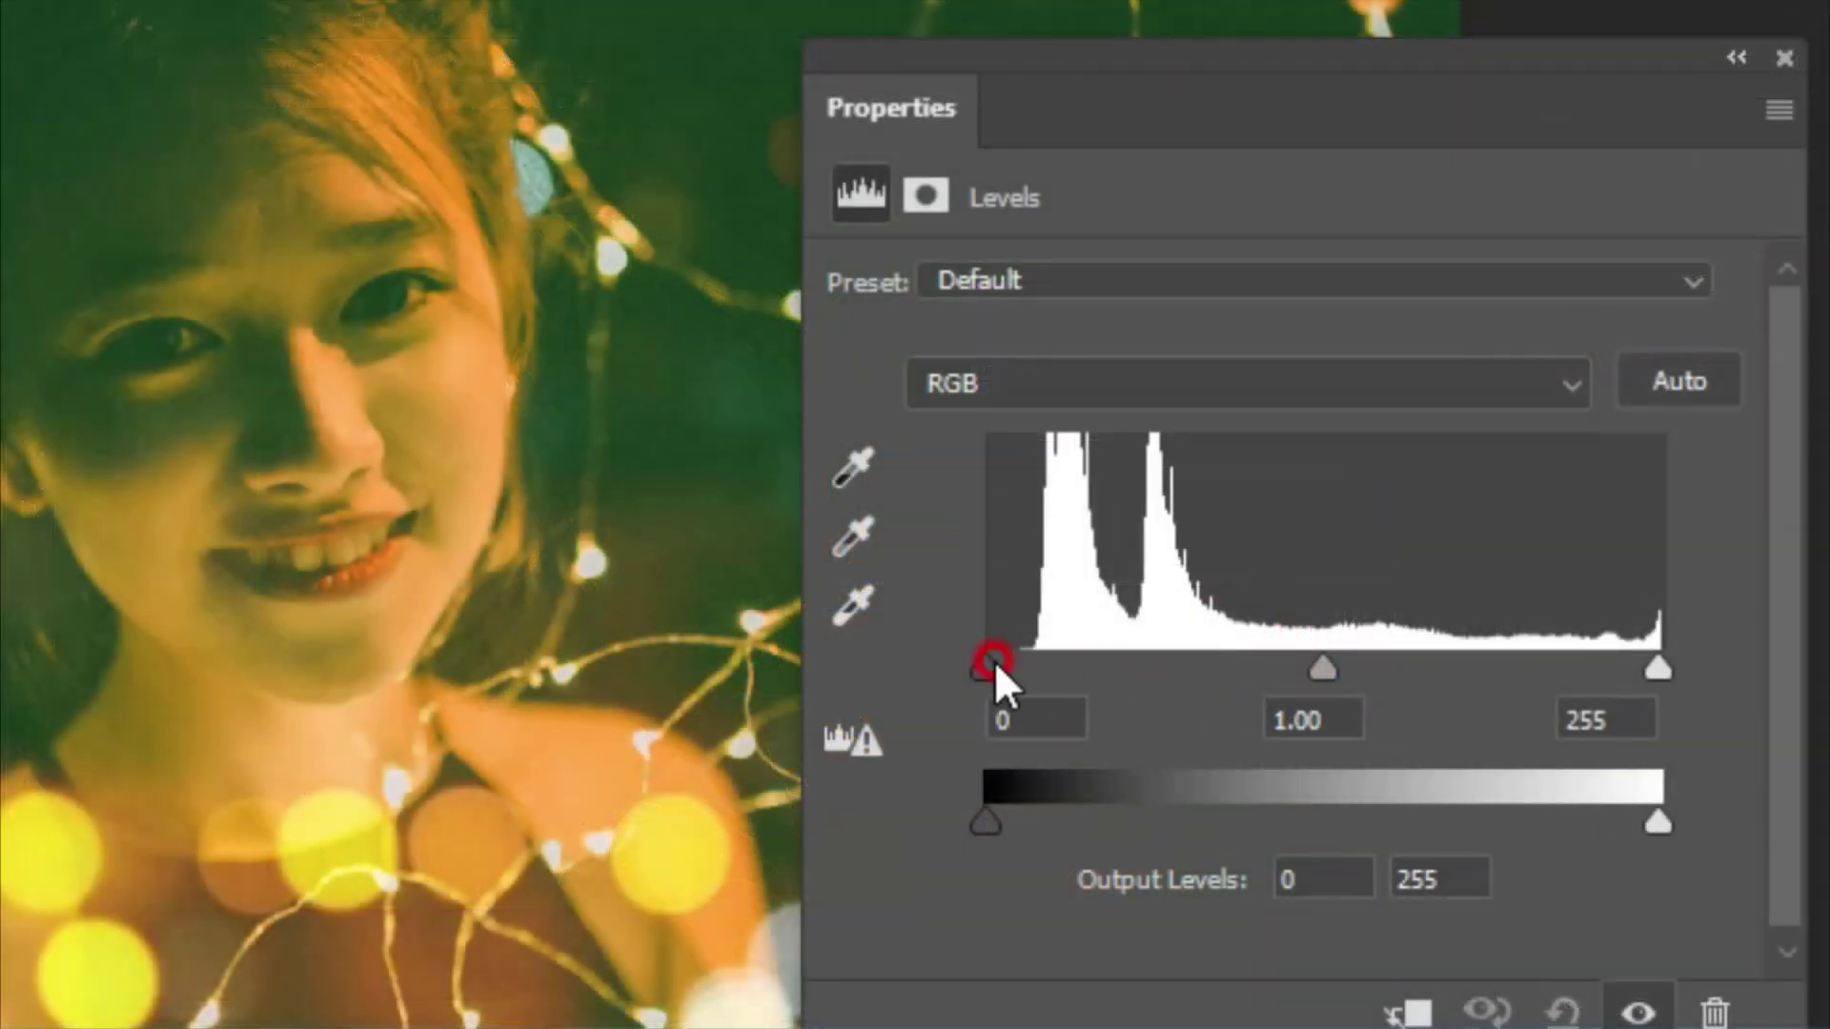
{"action": "left_click_drag", "start_coordinate": [994, 661], "coordinate": [1024, 664]}
{"action": "left_click_drag", "start_coordinate": [1334, 666], "coordinate": [1380, 667]}
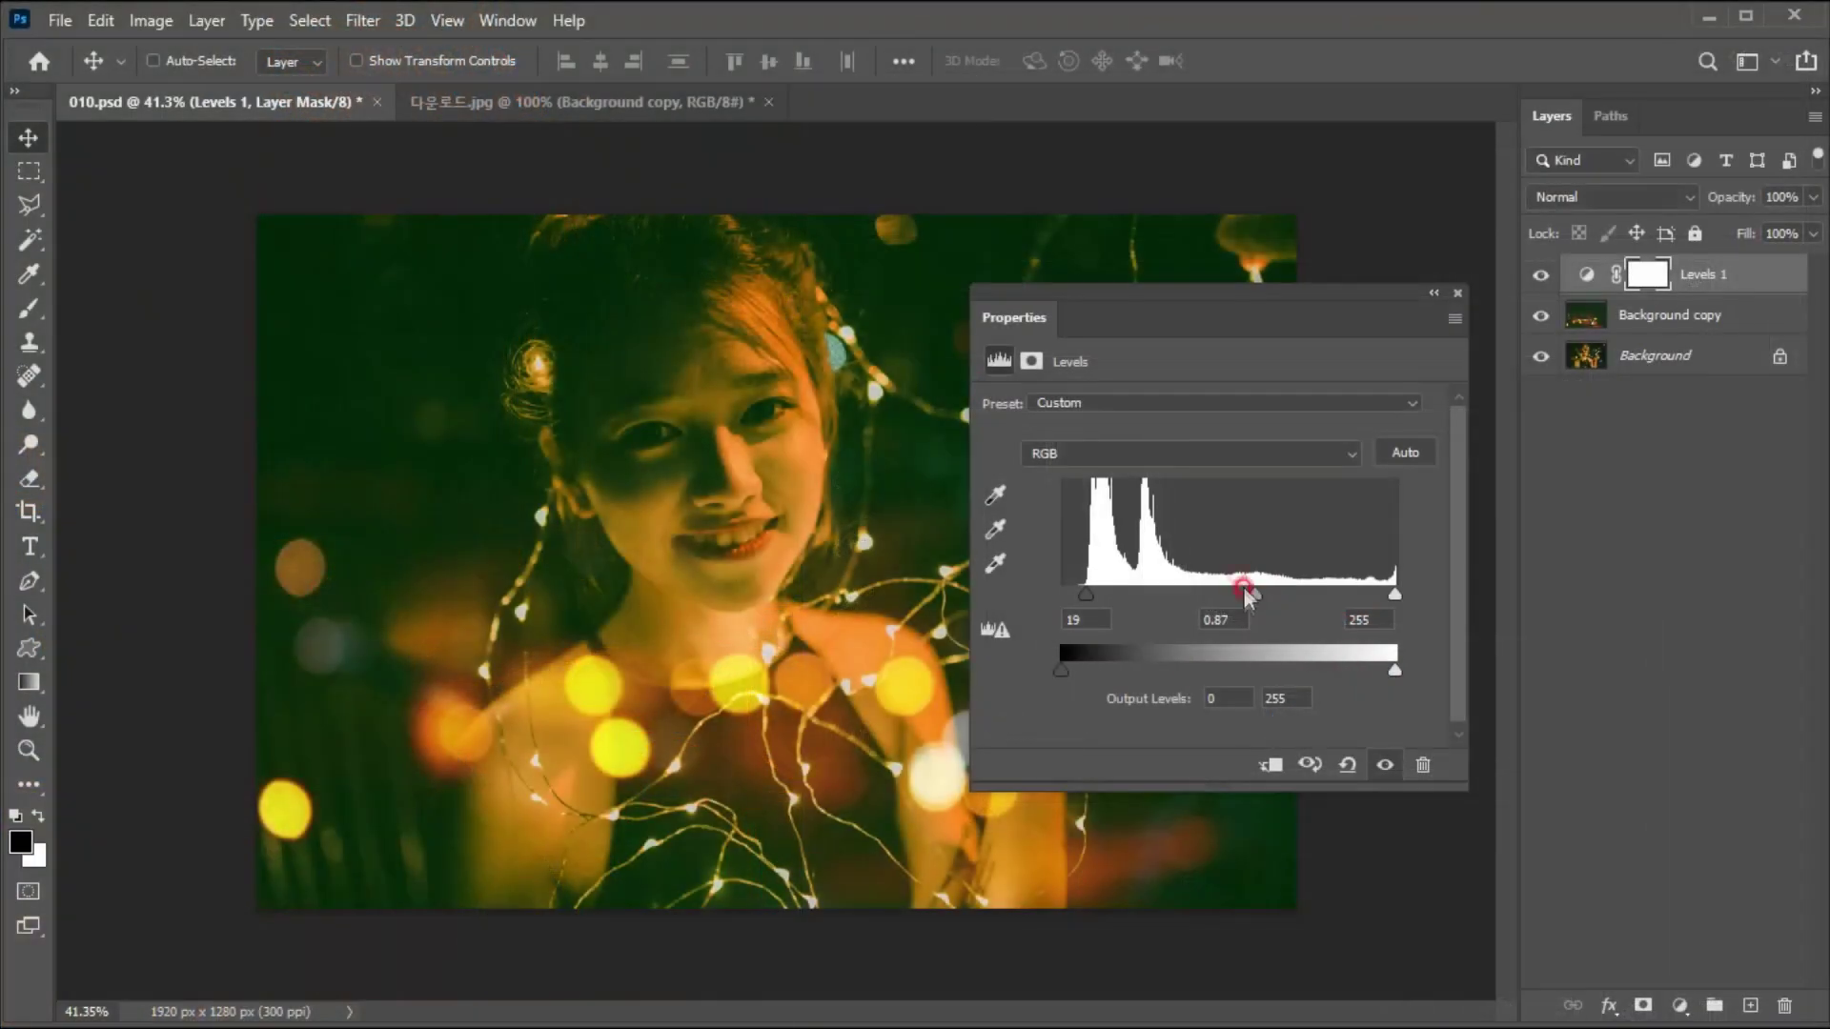
{"action": "left_click", "coordinate": [1458, 295]}
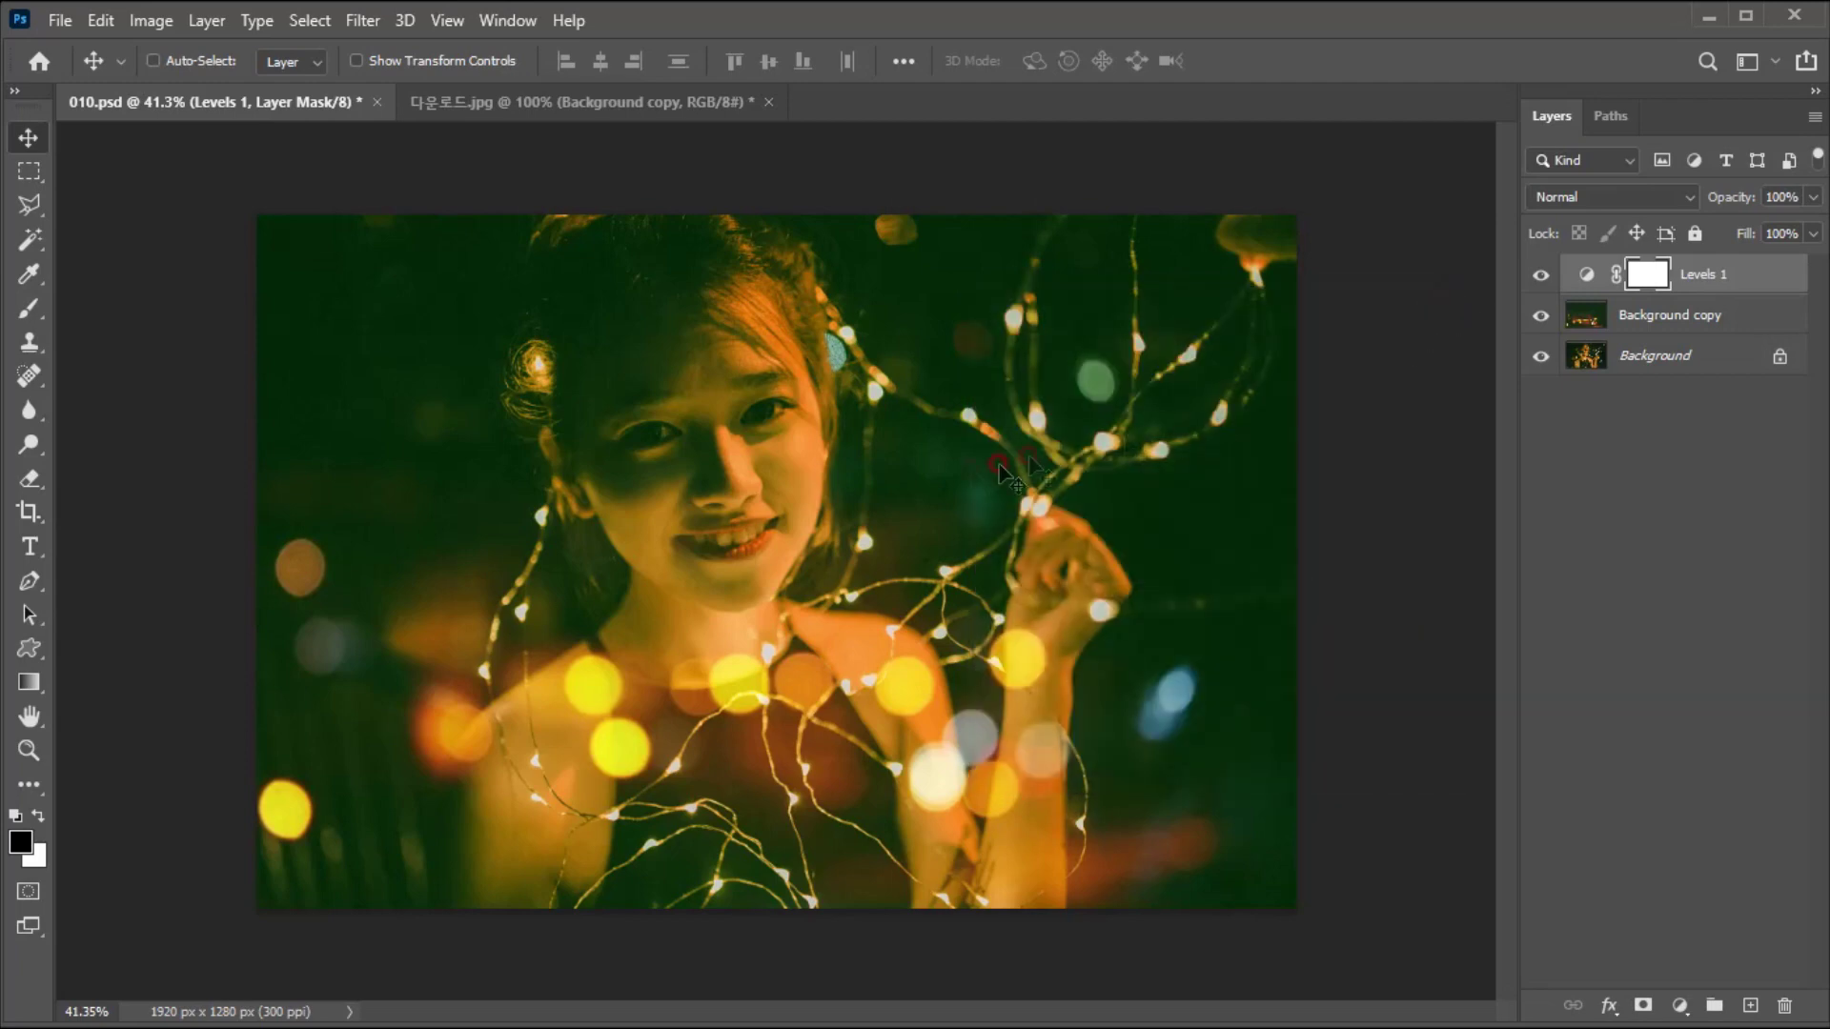
{"action": "left_click", "coordinate": [766, 586], "text": "ctrl"}
{"action": "mouse_move", "coordinate": [763, 588]}
{"action": "left_mouse_down"}
{"action": "mouse_move", "coordinate": [739, 604]}
{"action": "mouse_move", "coordinate": [733, 581]}
{"action": "left_mouse_up"}
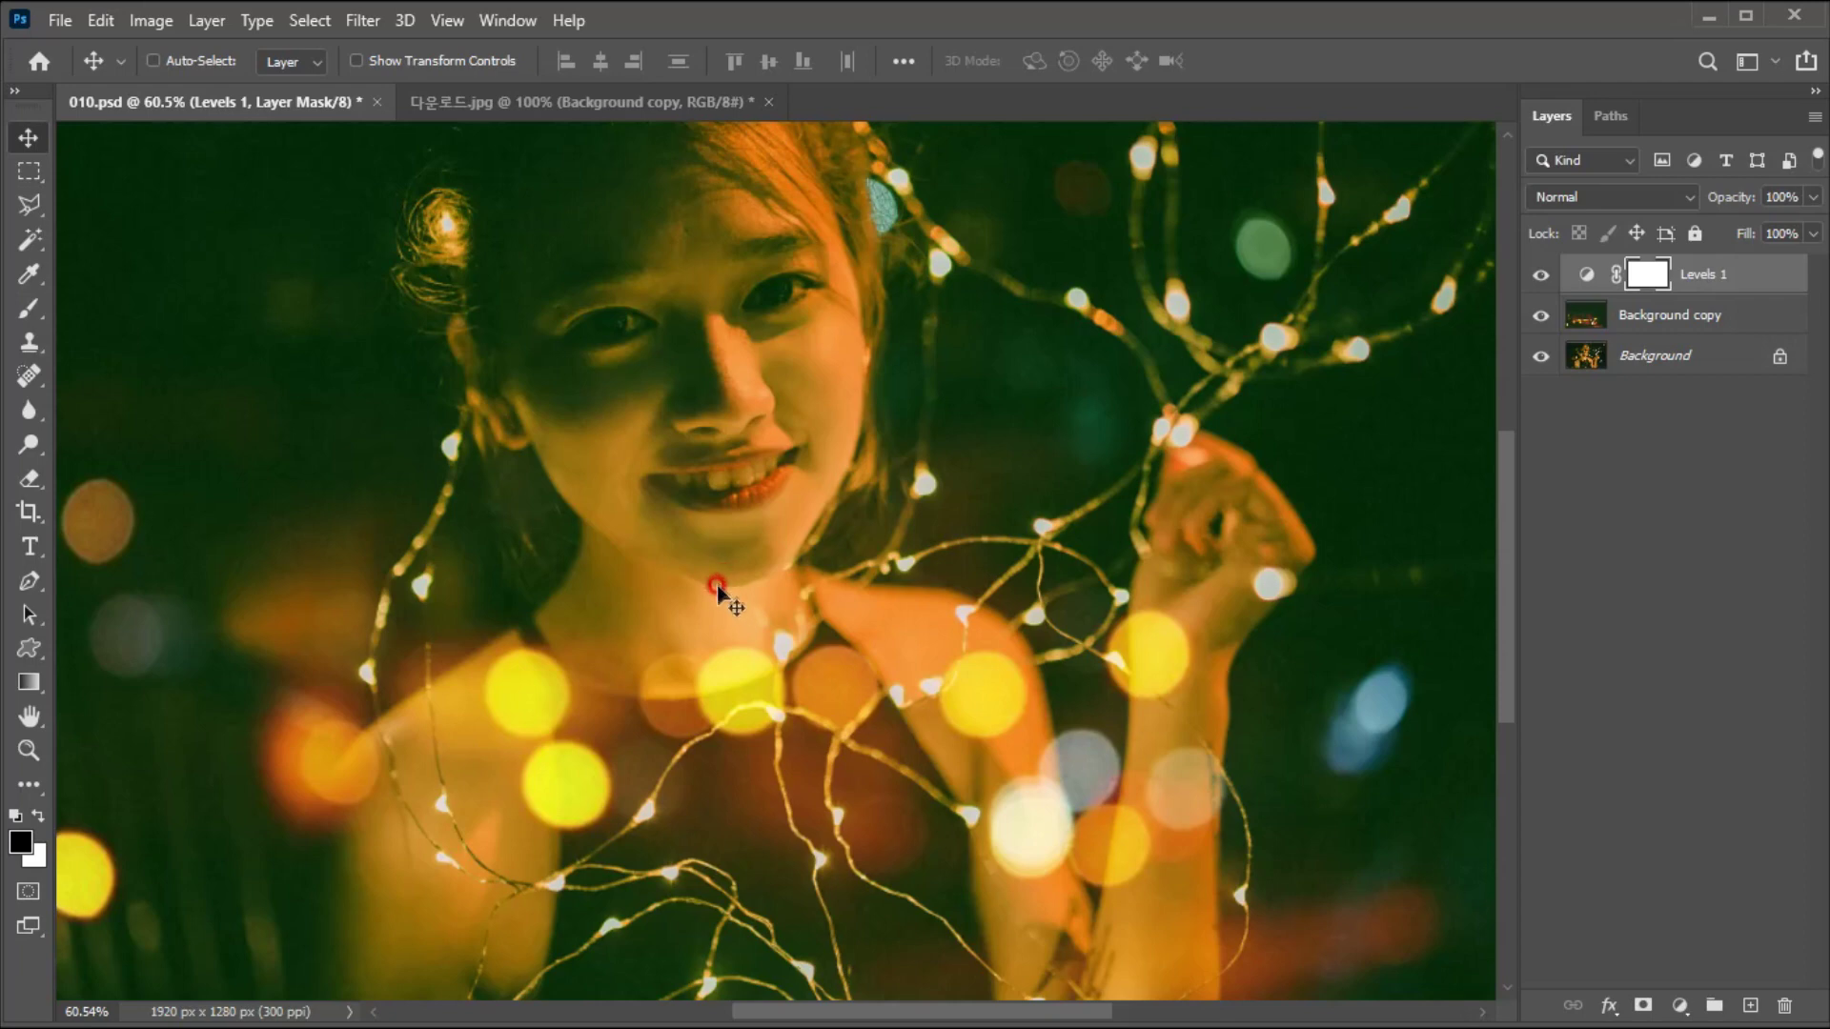
- Create a new 500 x 500 px document at 72 ppi with a white background
{"action": "left_click", "coordinate": [60, 23]}
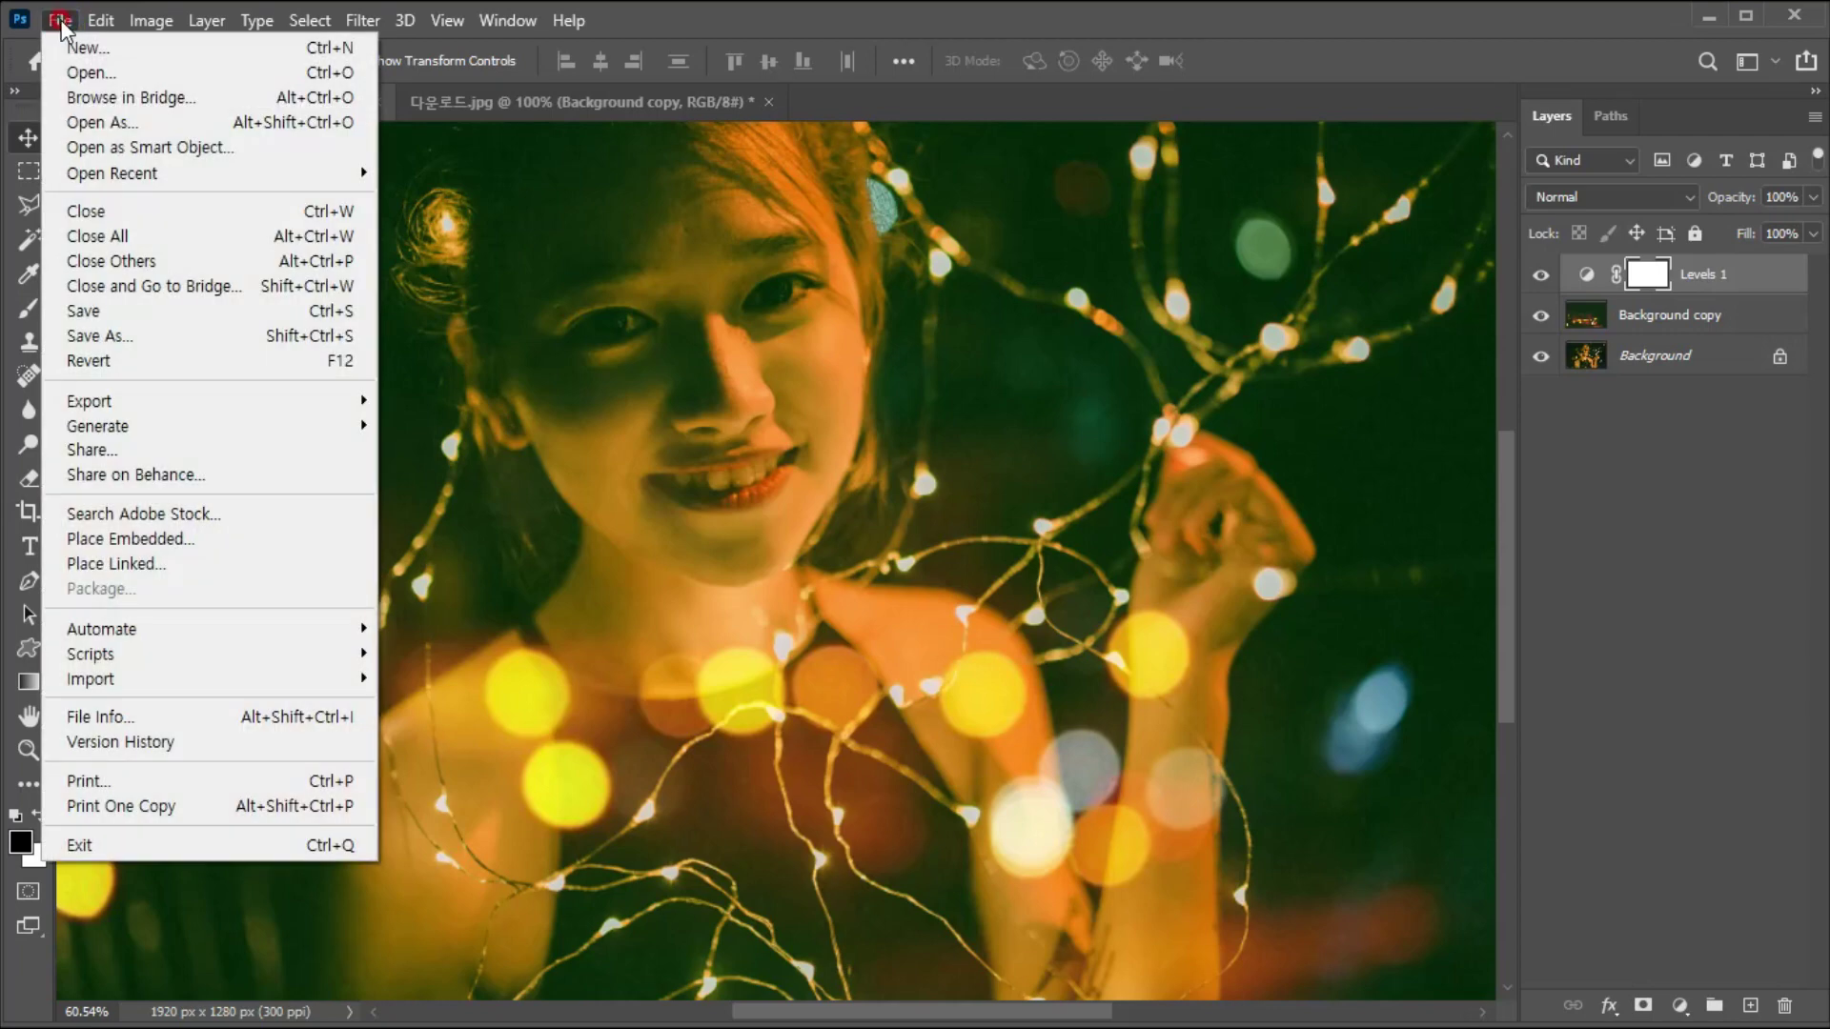
{"action": "left_click", "coordinate": [72, 47]}
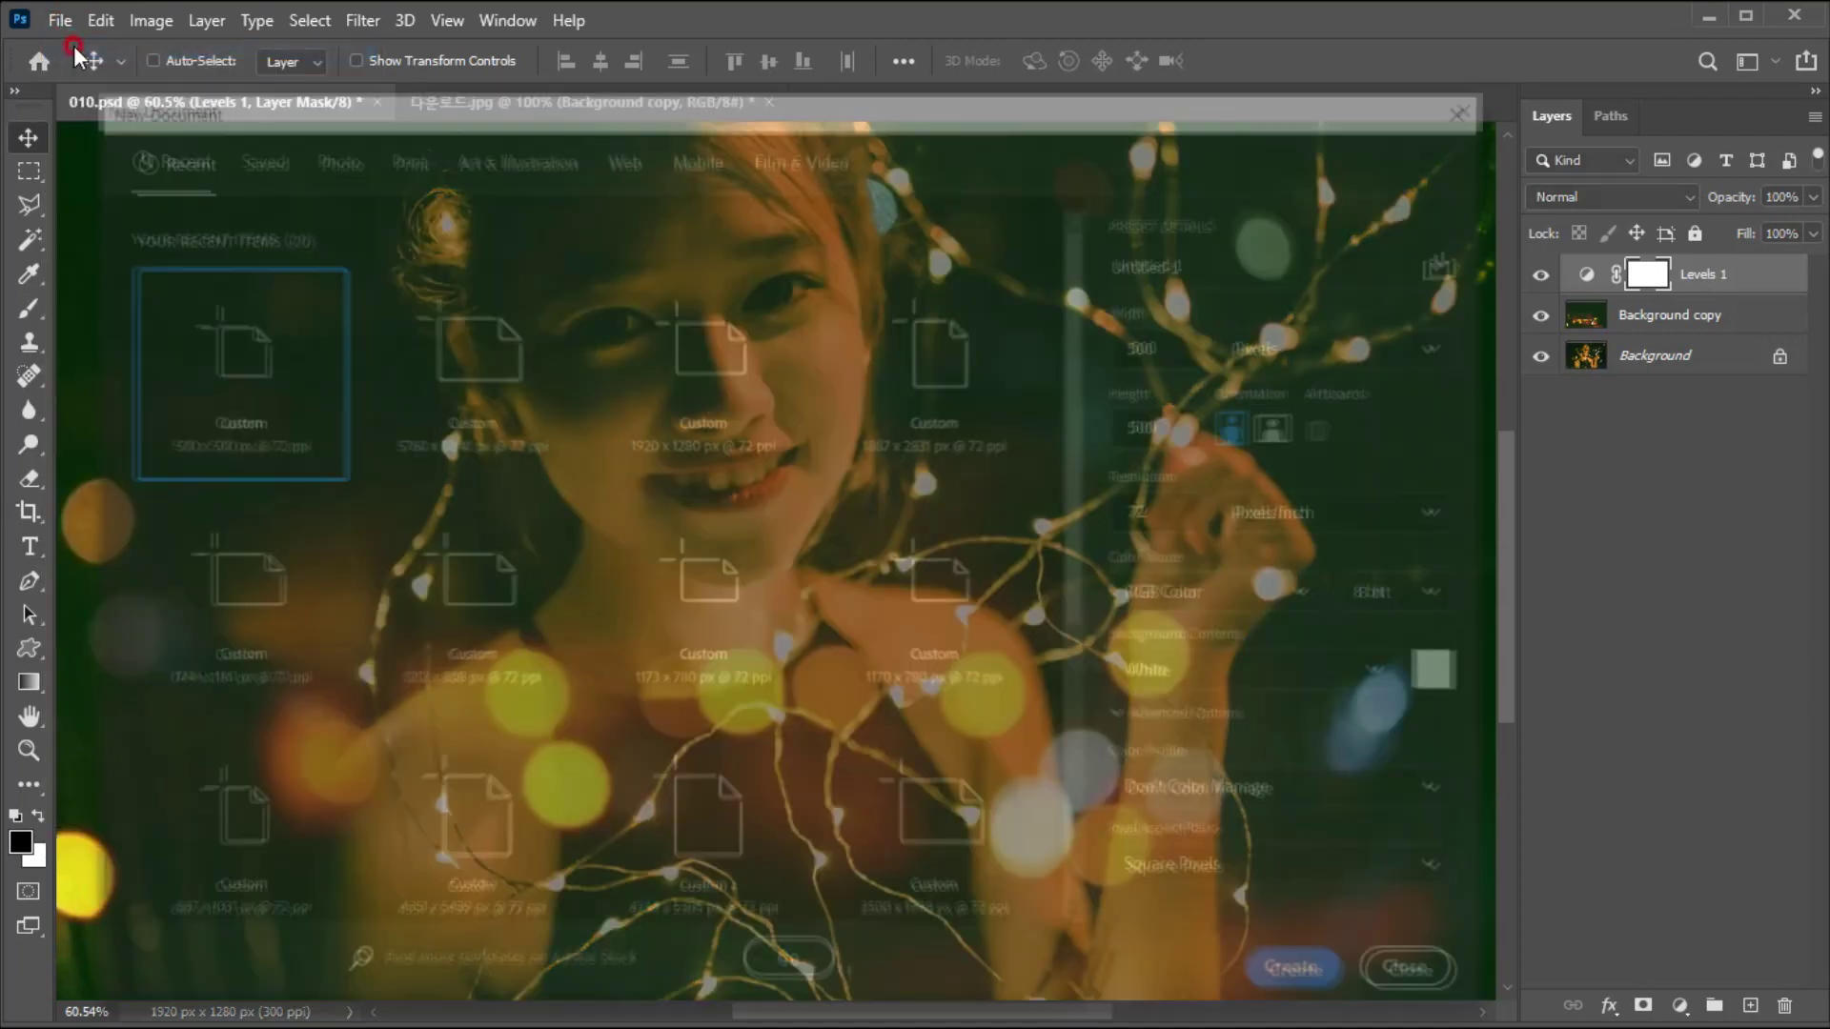
{"action": "left_click", "coordinate": [1288, 981]}
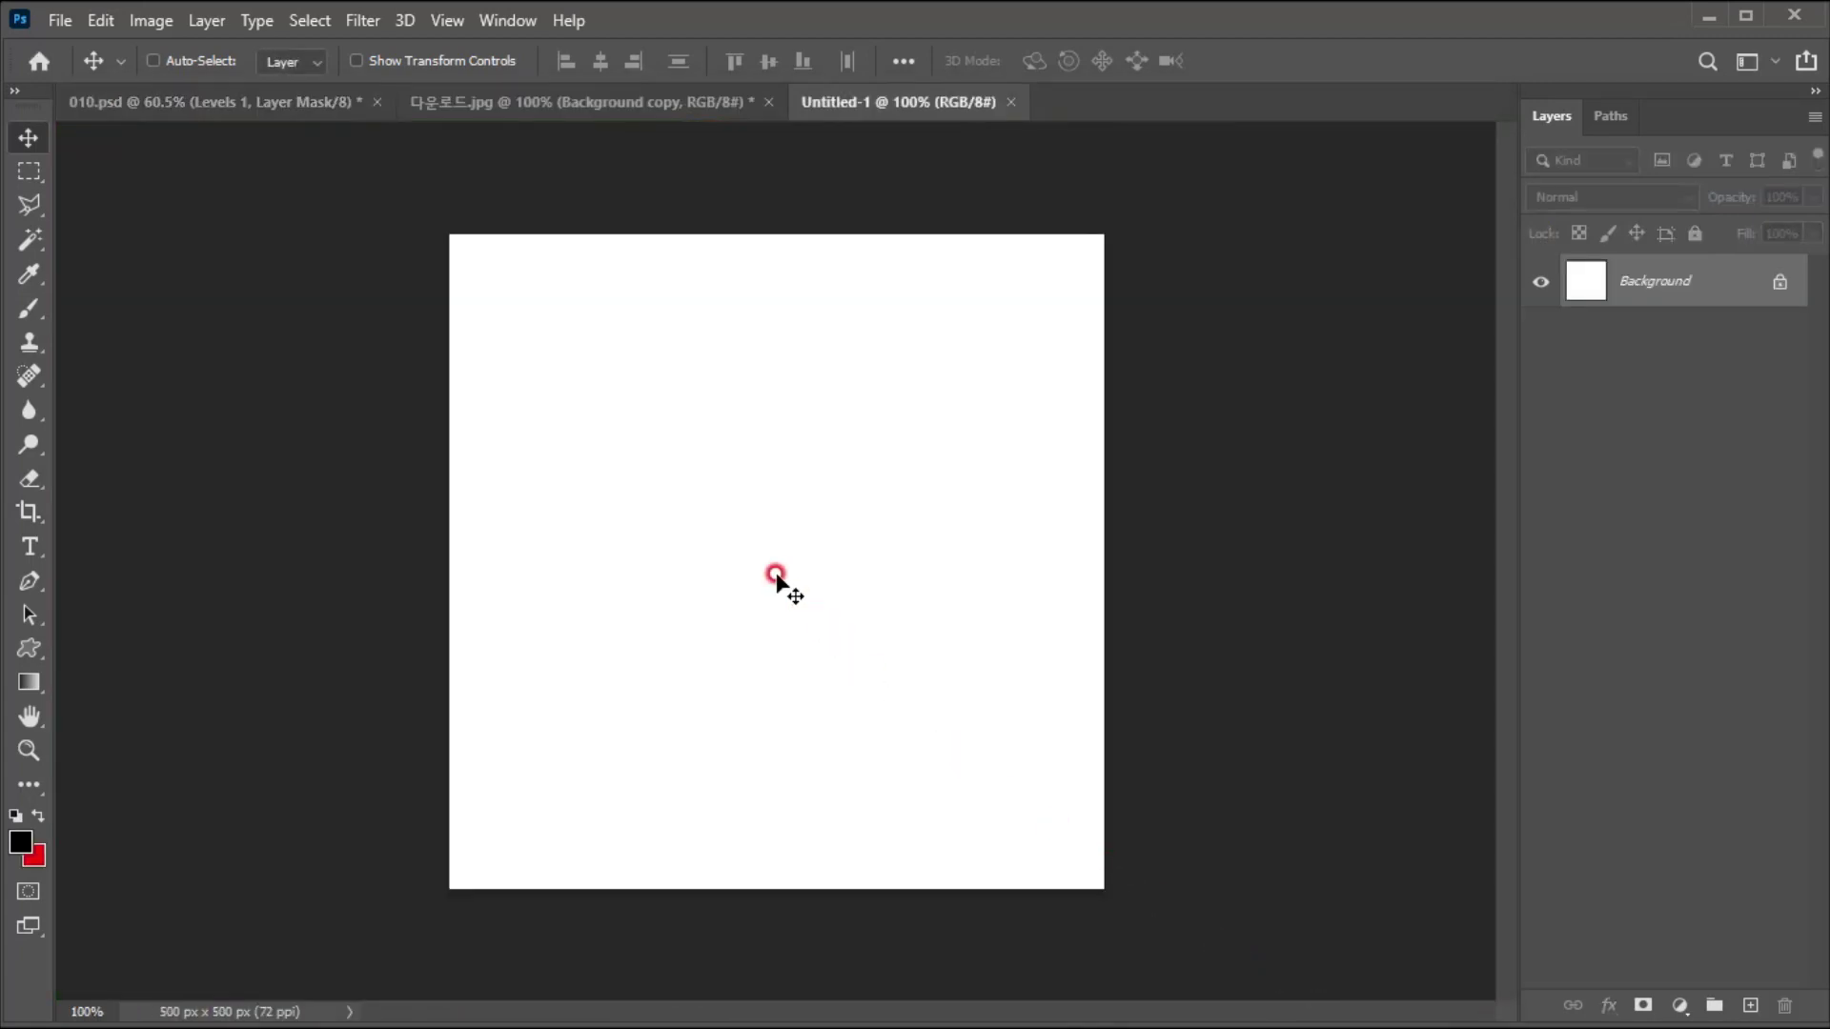
- Make a large circular selection with the Elliptical Marquee tool and centre it on the white canvas
{"action": "scroll", "coordinate": [775, 575], "scroll_direction": "up", "scroll_amount": 1}
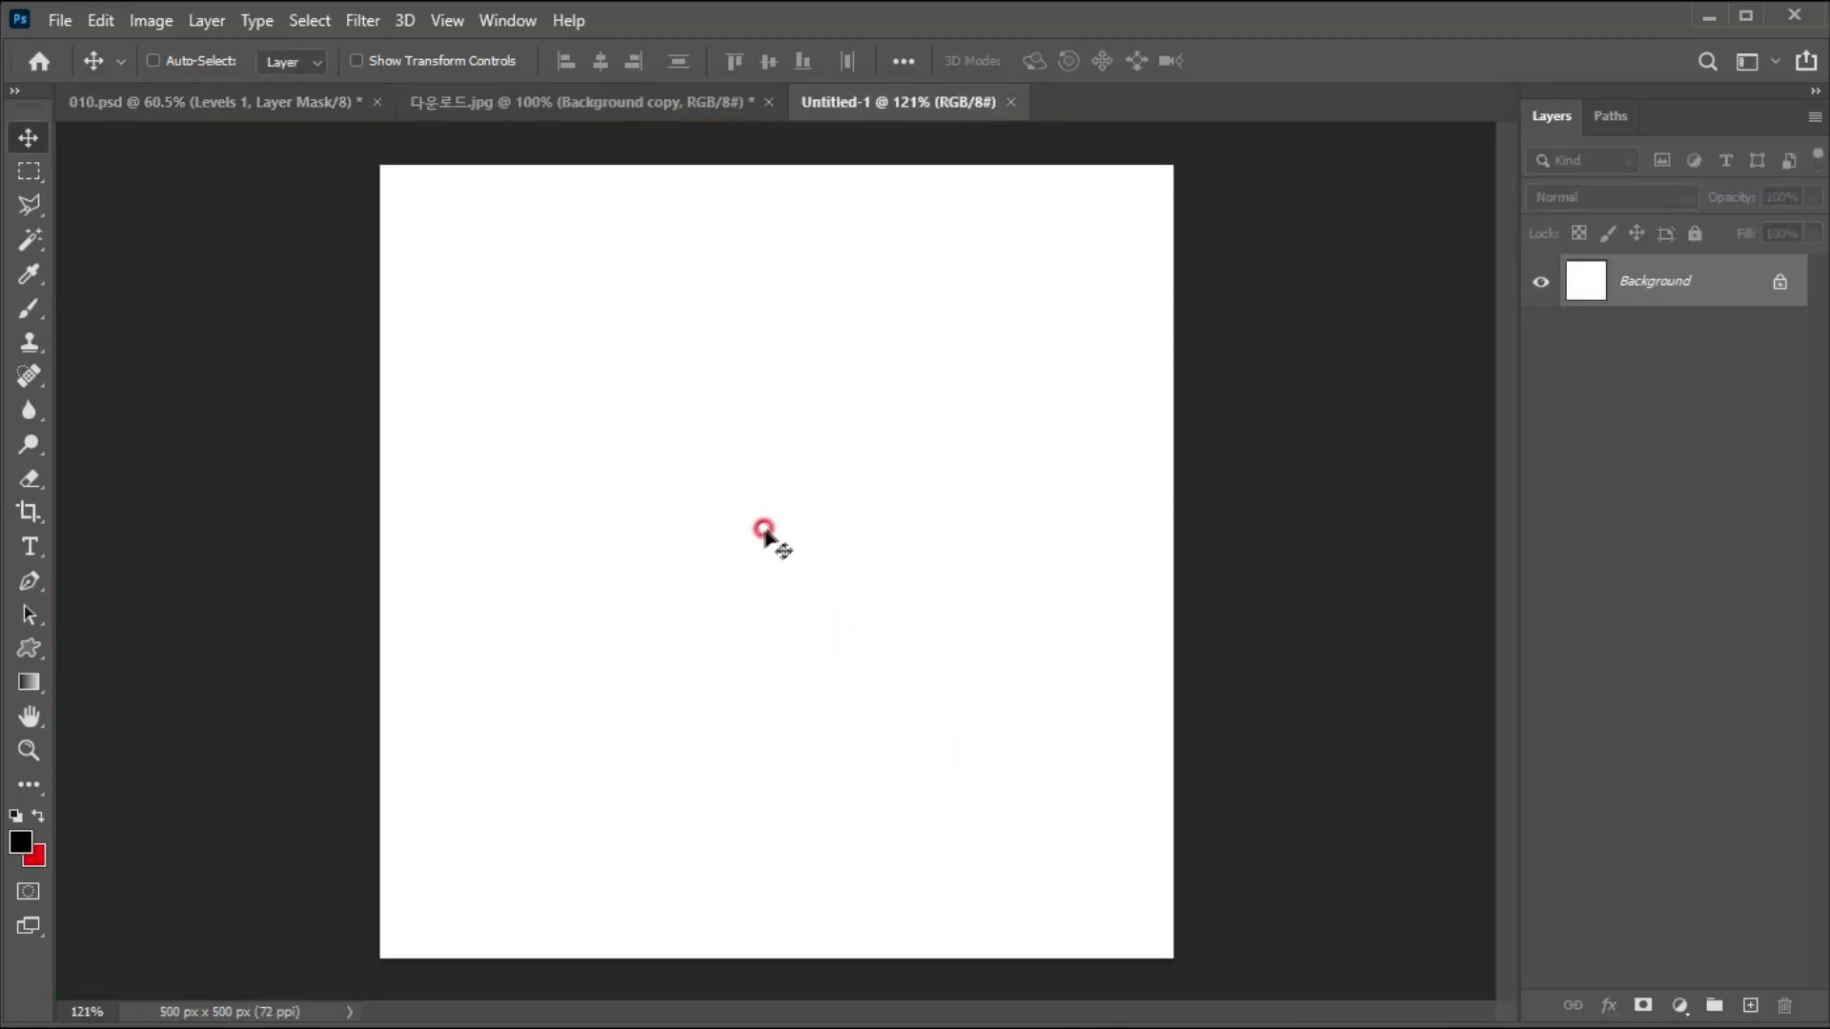
{"action": "left_click", "coordinate": [28, 171]}
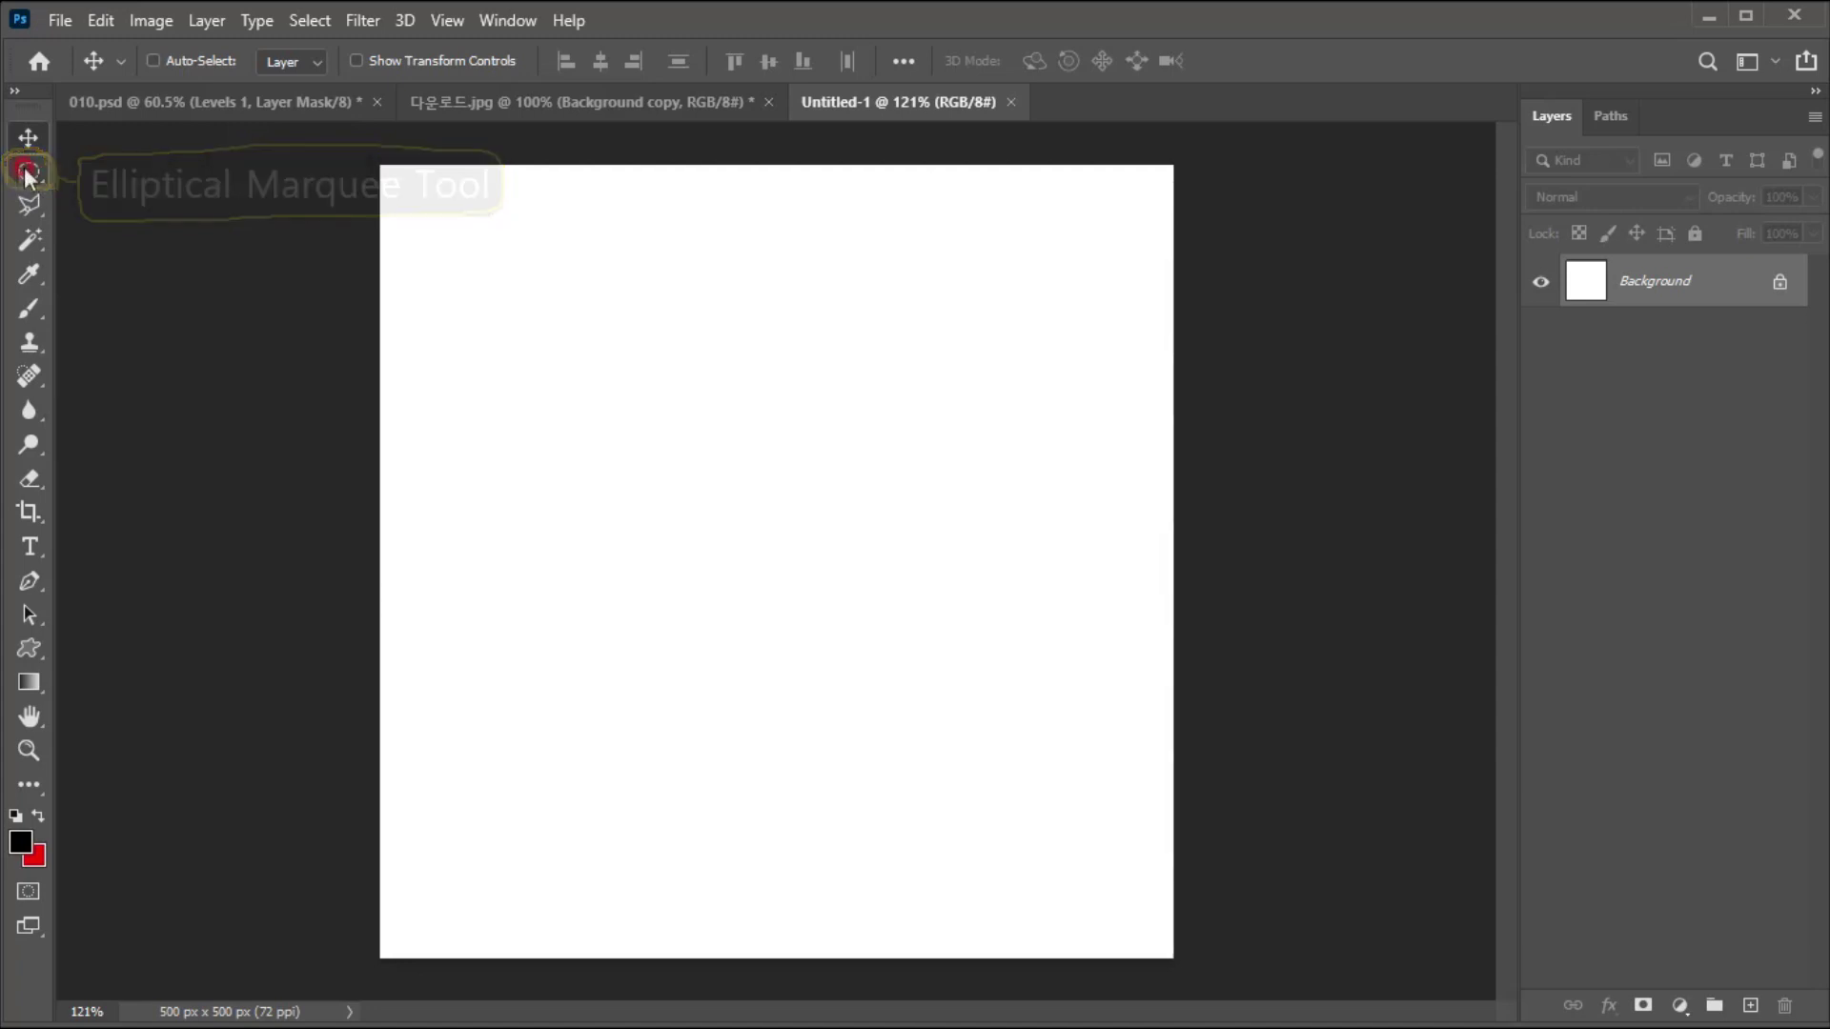
{"action": "left_click", "coordinate": [28, 173]}
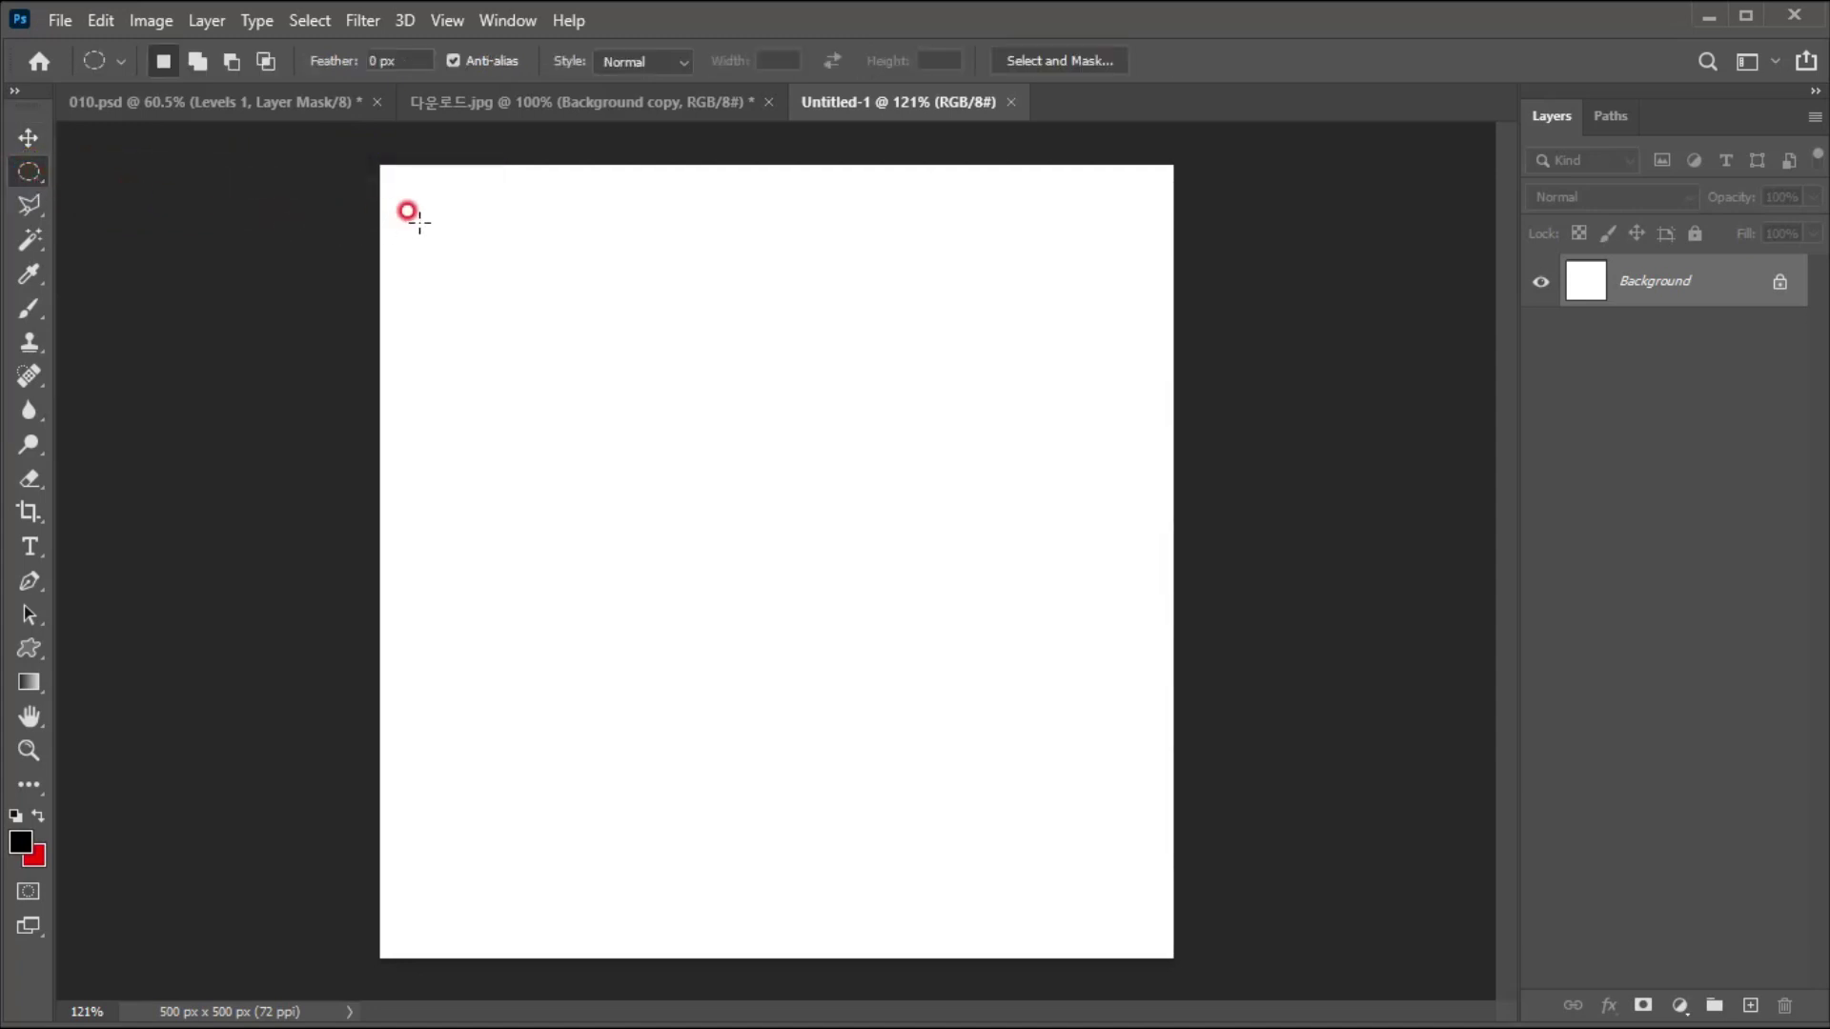
{"action": "left_click_drag", "start_coordinate": [427, 222], "coordinate": [1087, 894]}
{"action": "left_click_drag", "start_coordinate": [804, 604], "coordinate": [797, 551]}
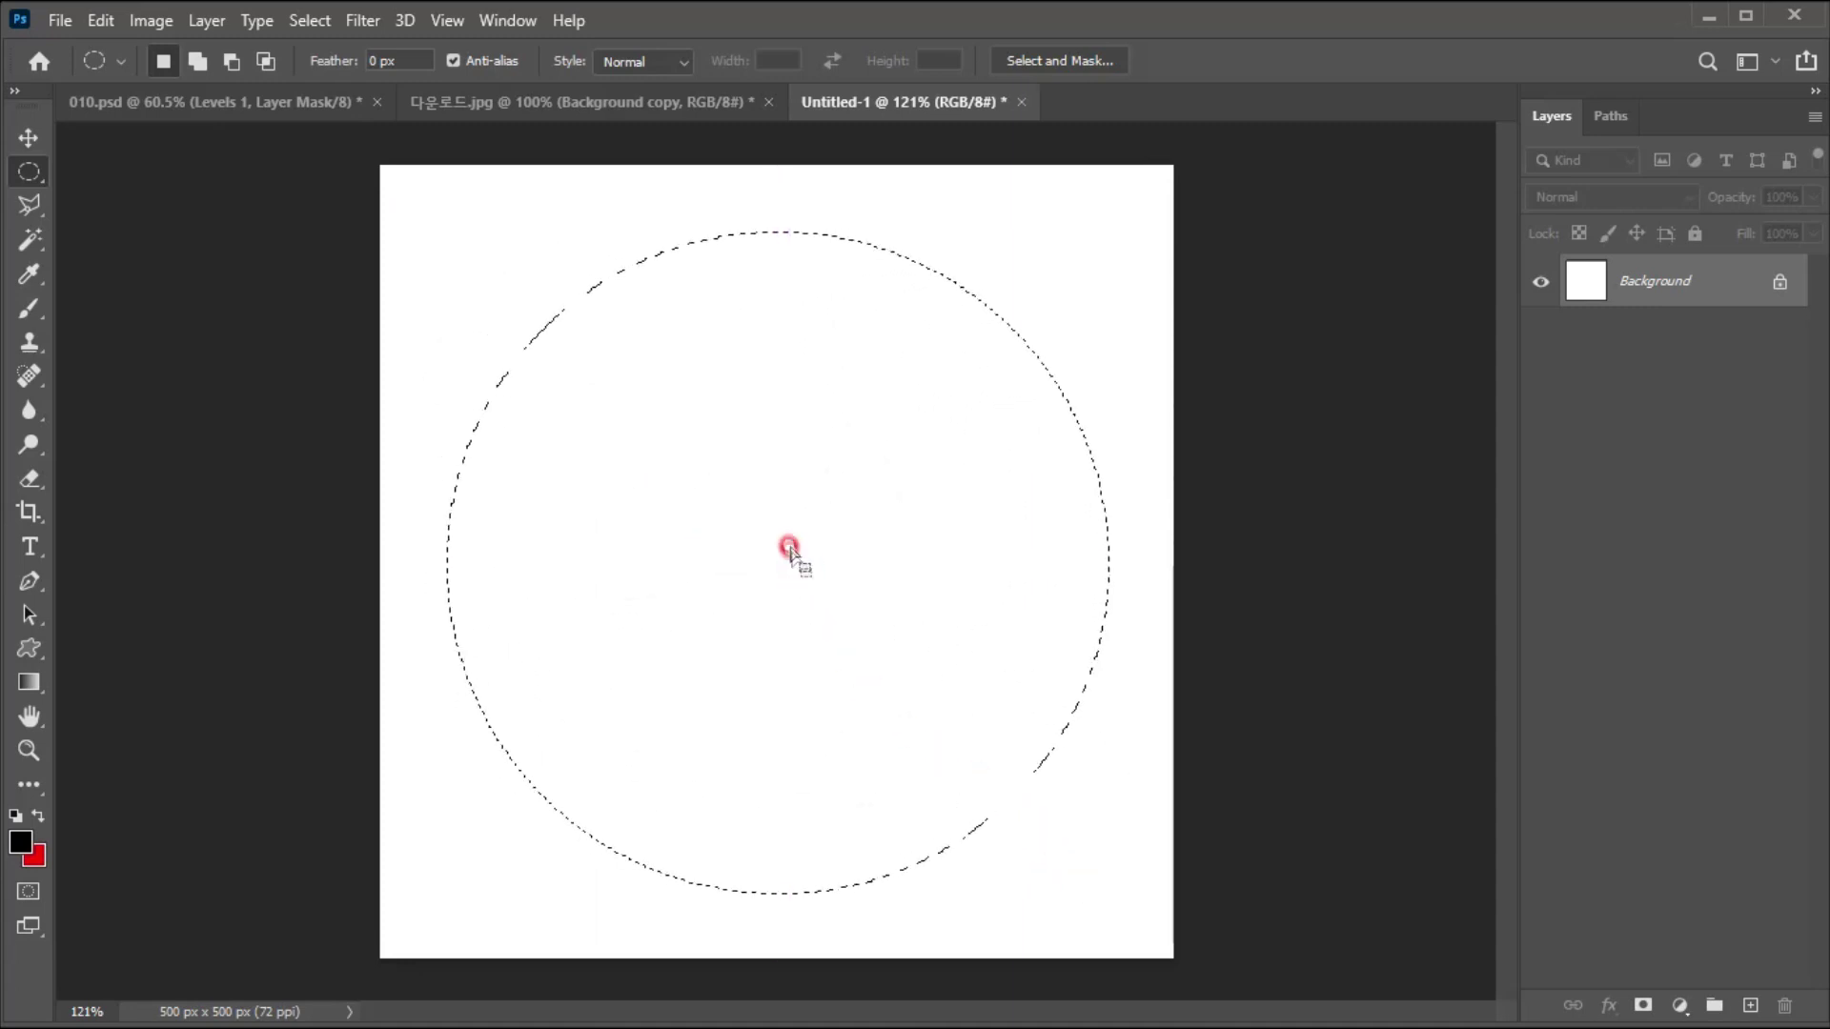
- Set the foreground colour to dark grey #313131 and fill the circular selection with it
{"action": "left_click", "coordinate": [500, 706]}
{"action": "left_click", "coordinate": [16, 815]}
{"action": "left_click", "coordinate": [20, 842]}
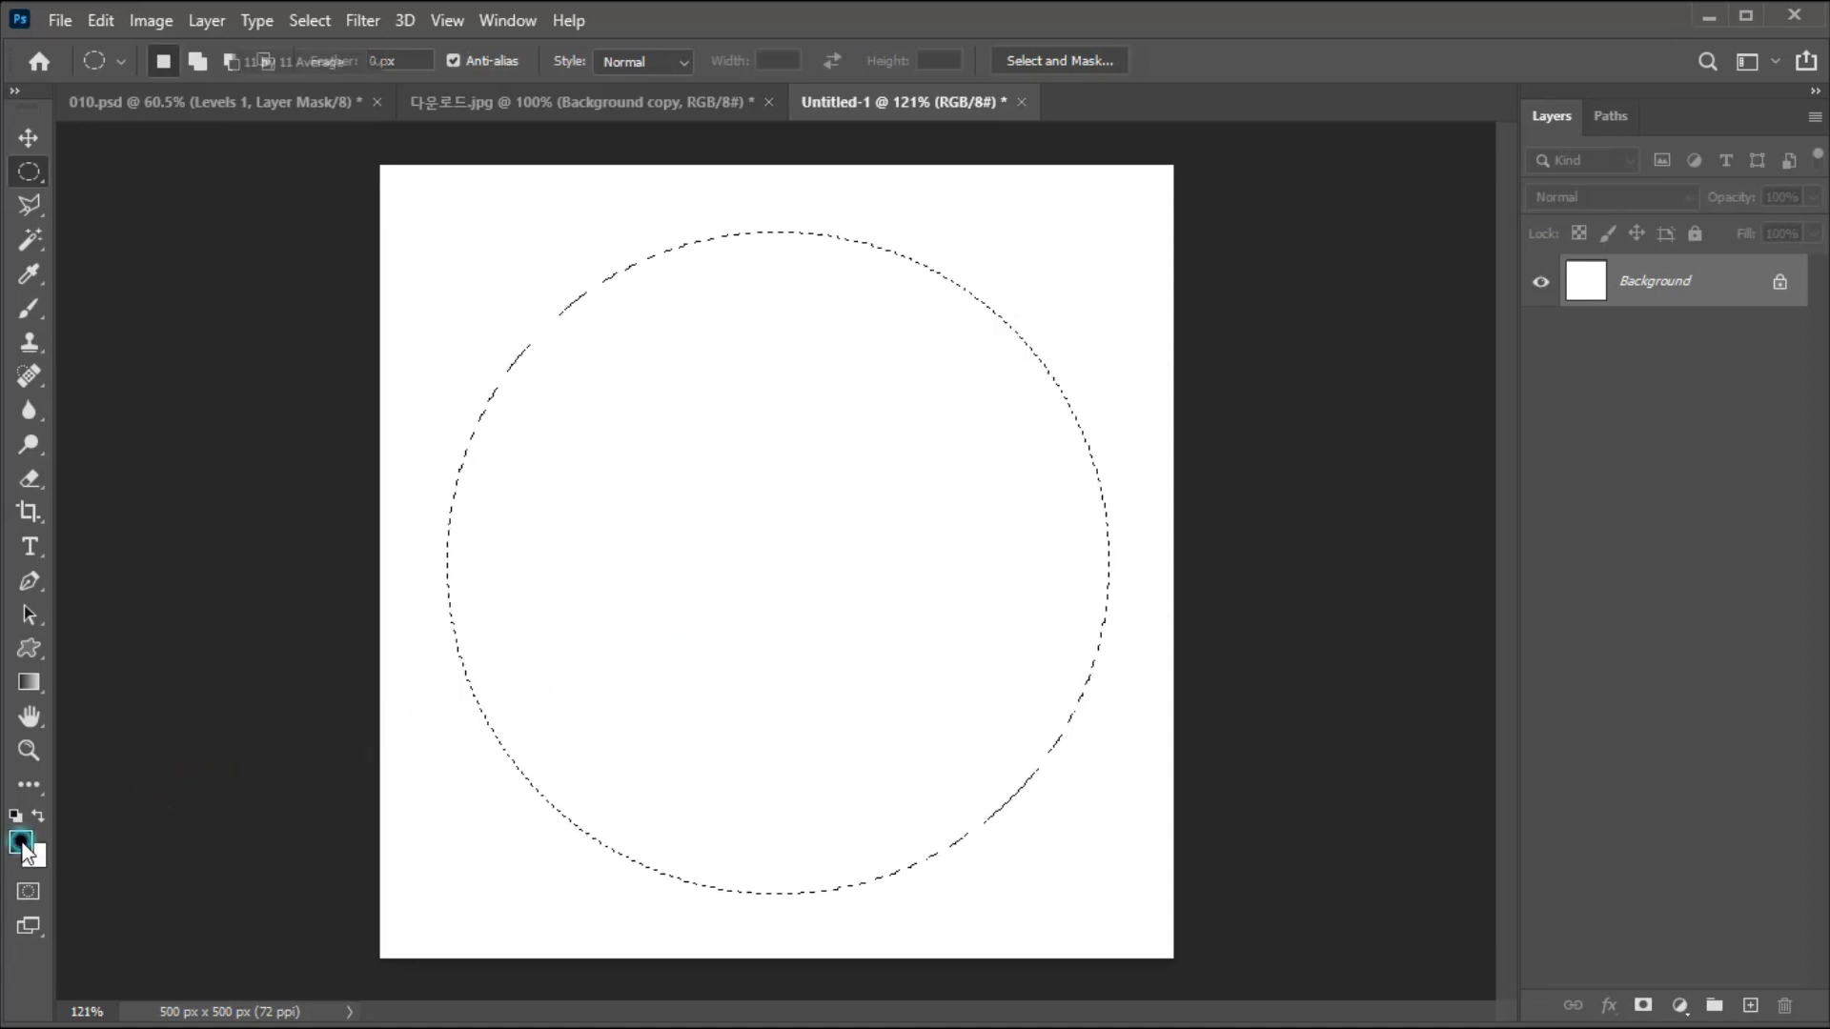
{"action": "left_click", "coordinate": [738, 634]}
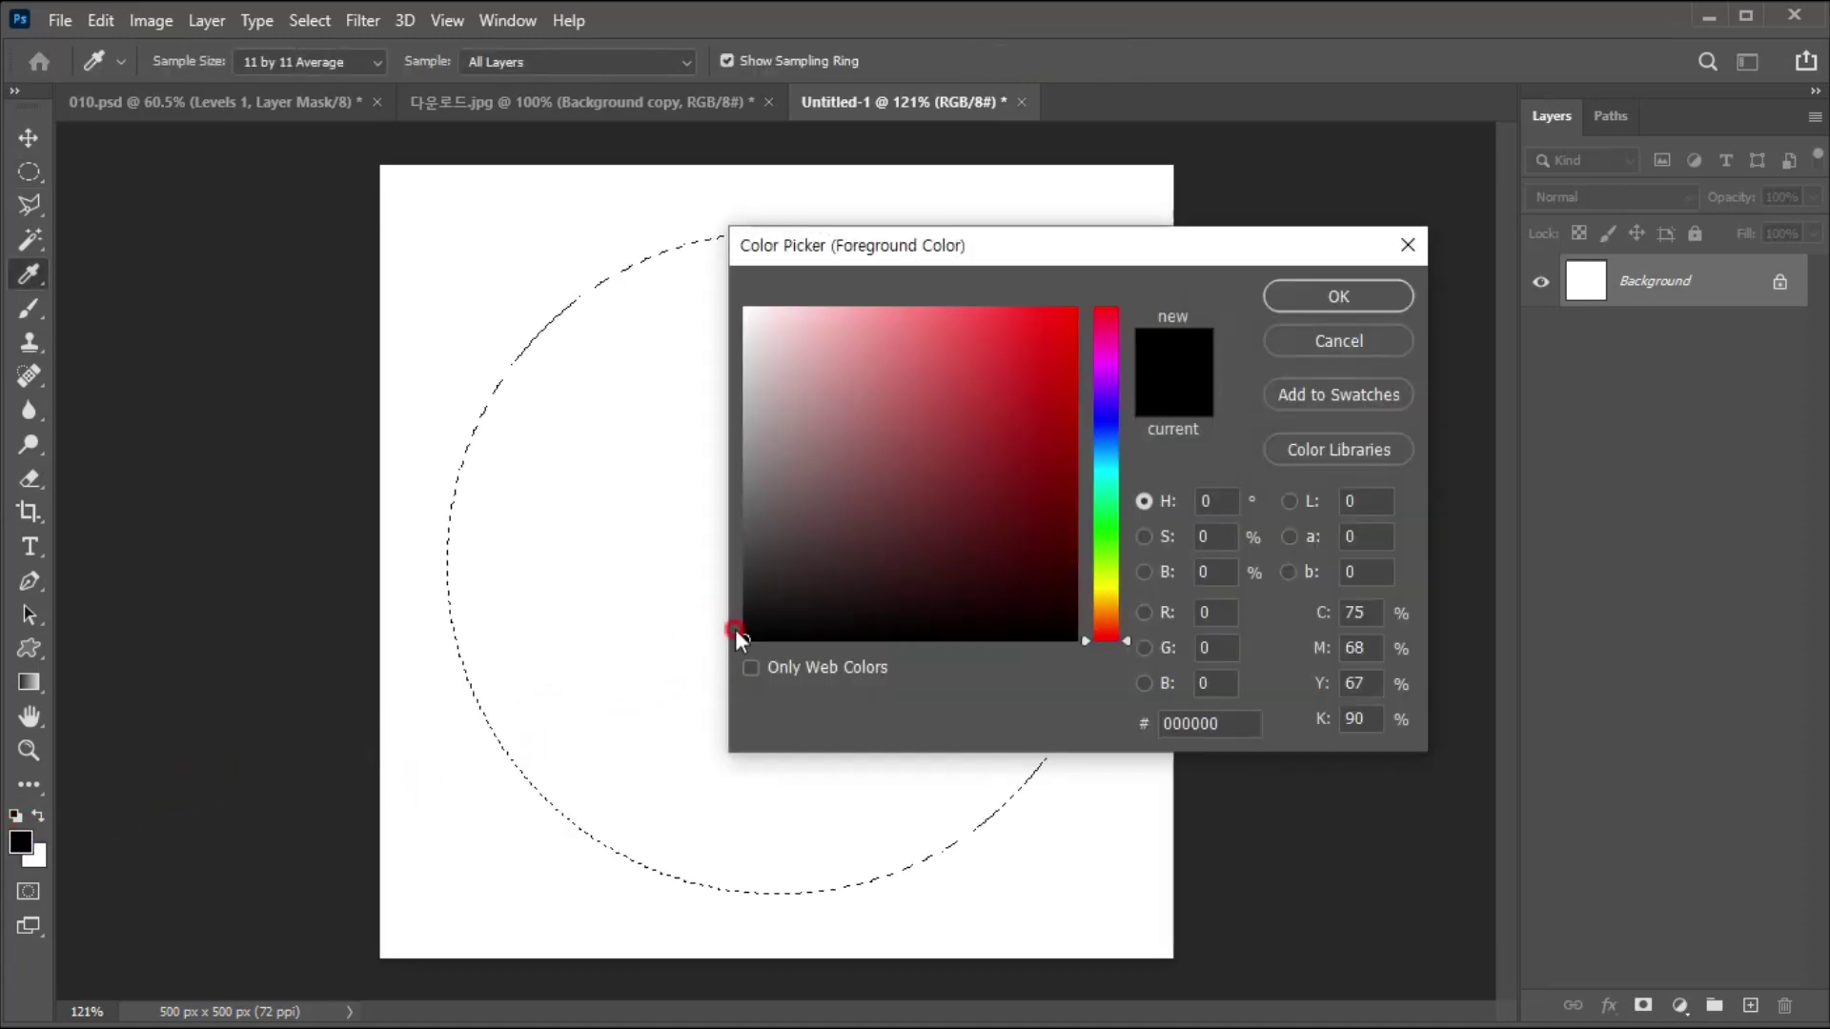
{"action": "left_click", "coordinate": [744, 576]}
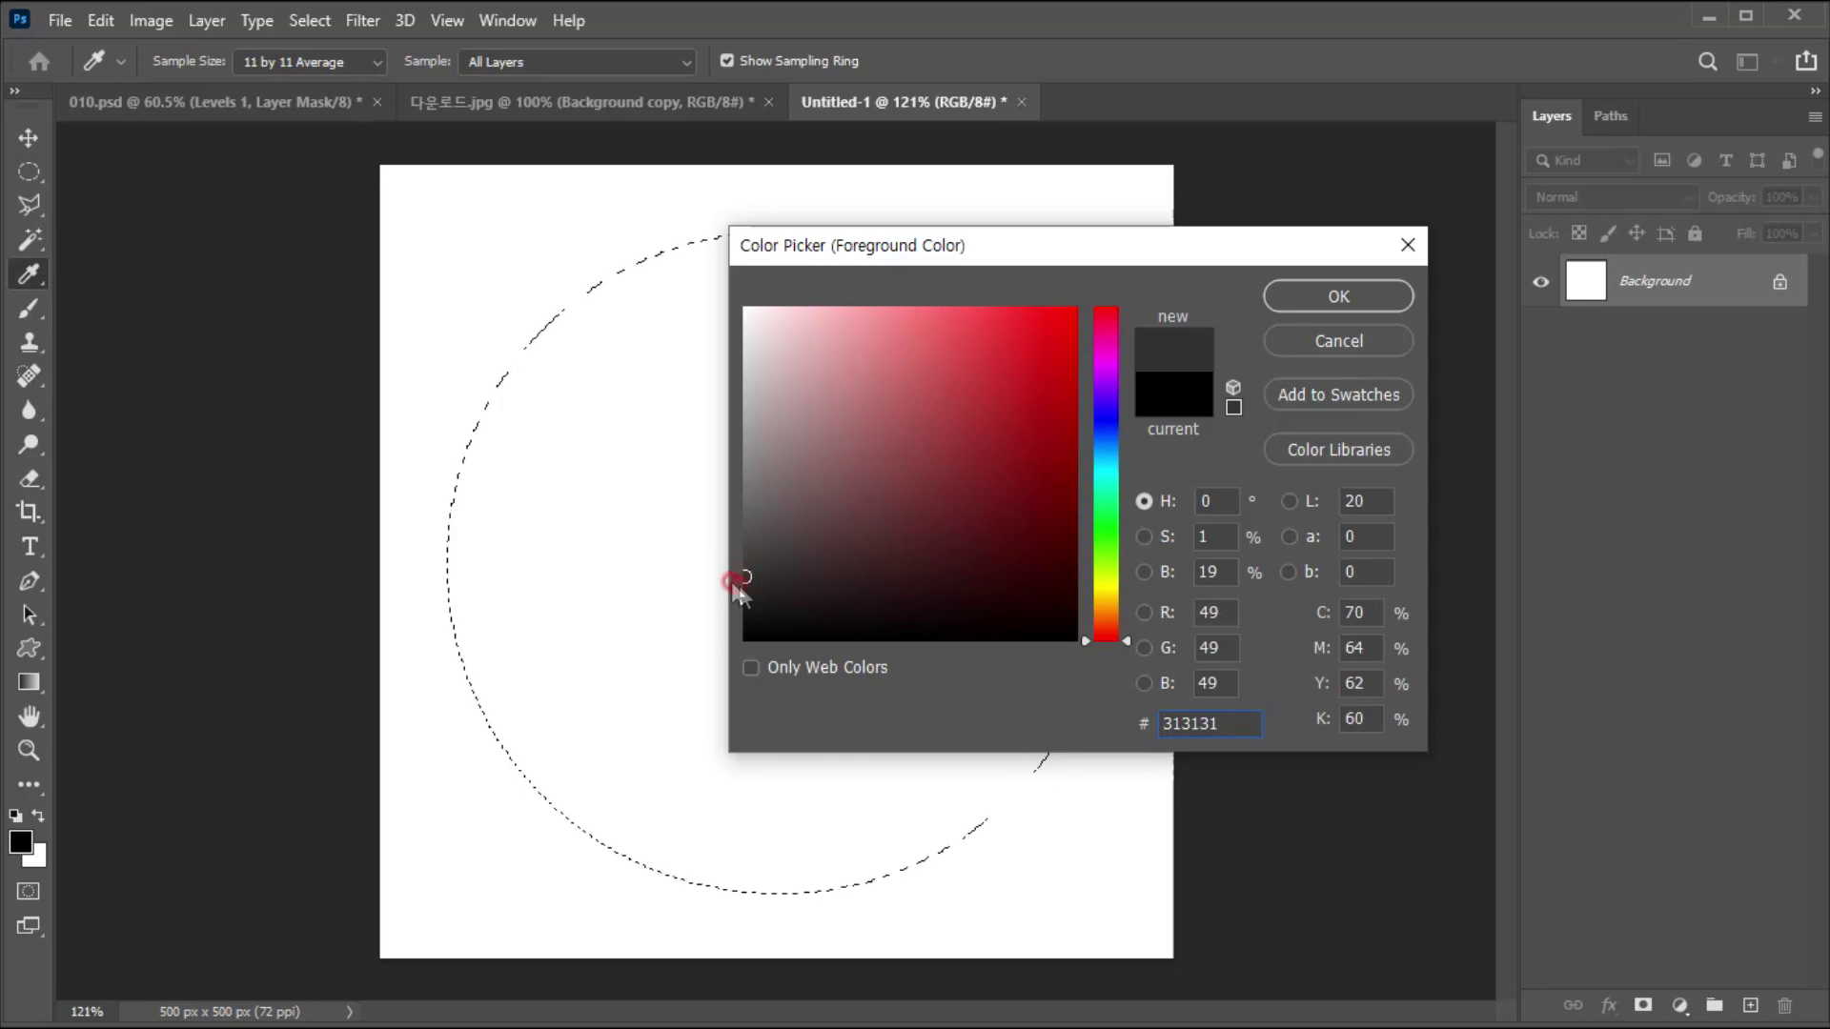
{"action": "left_click", "coordinate": [1315, 301]}
{"action": "key", "text": "m"}
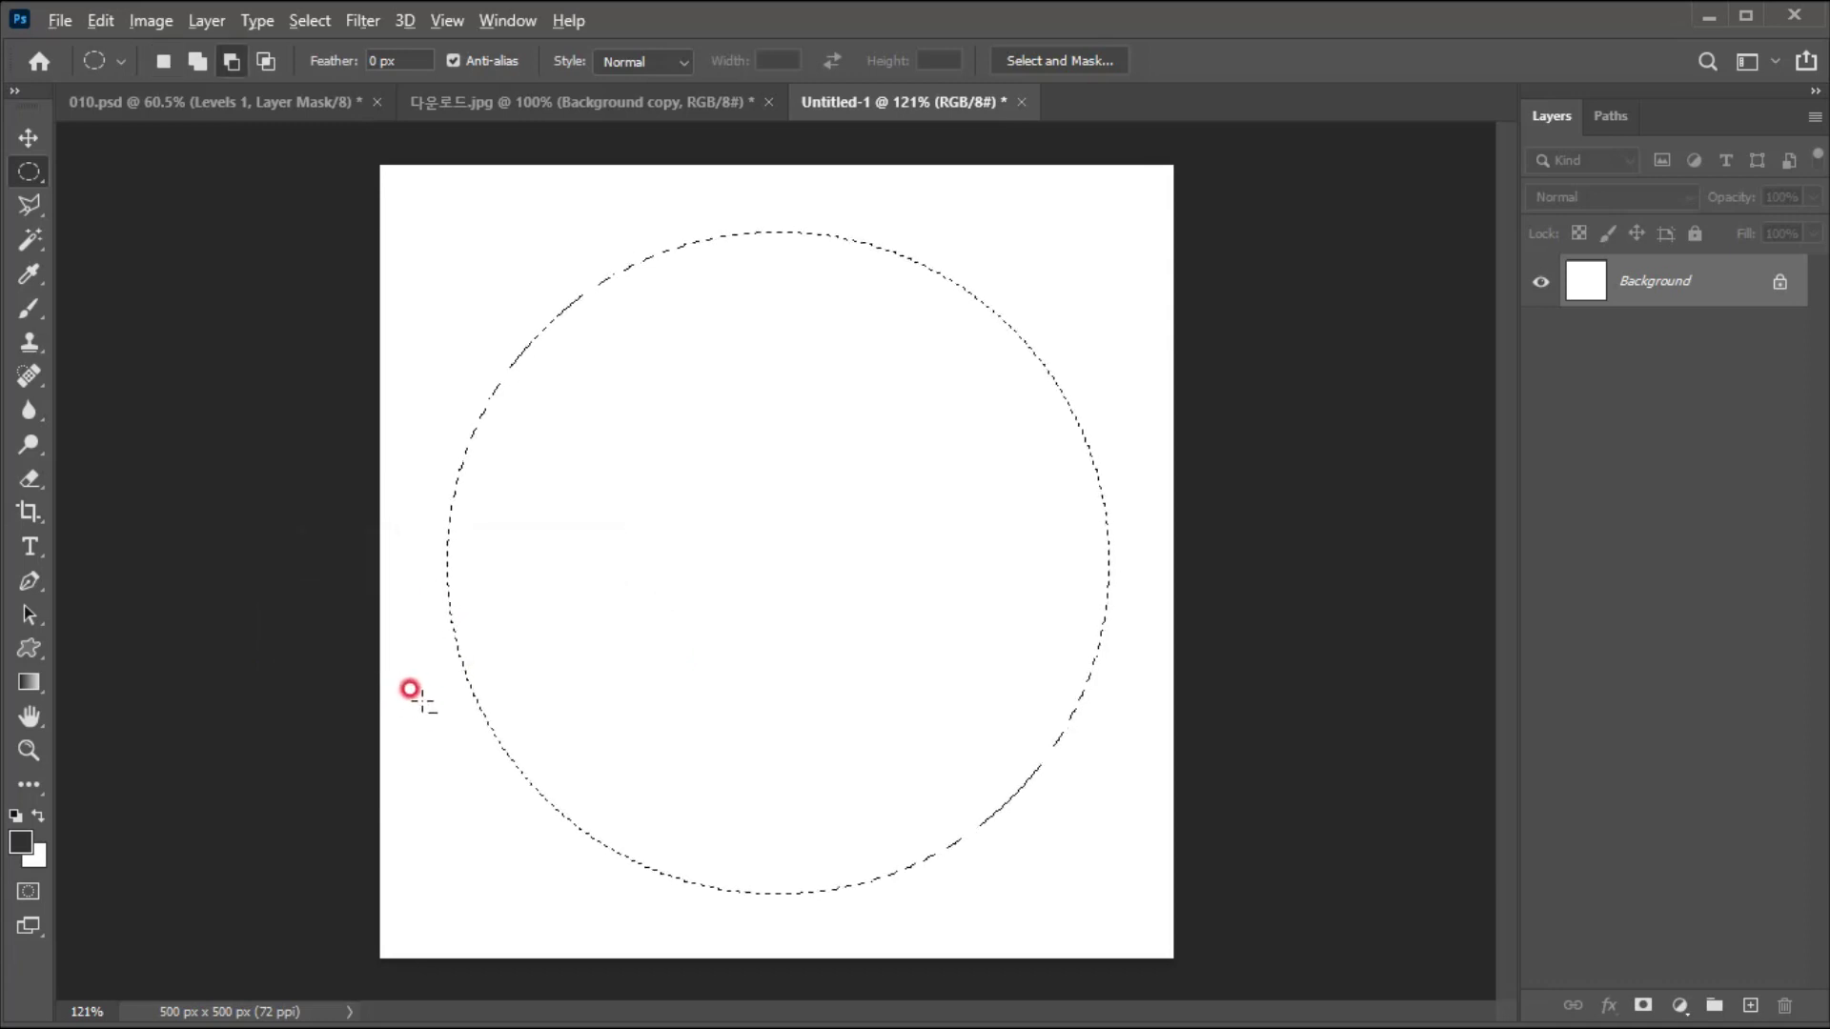
{"action": "key", "text": "alt+Delete"}
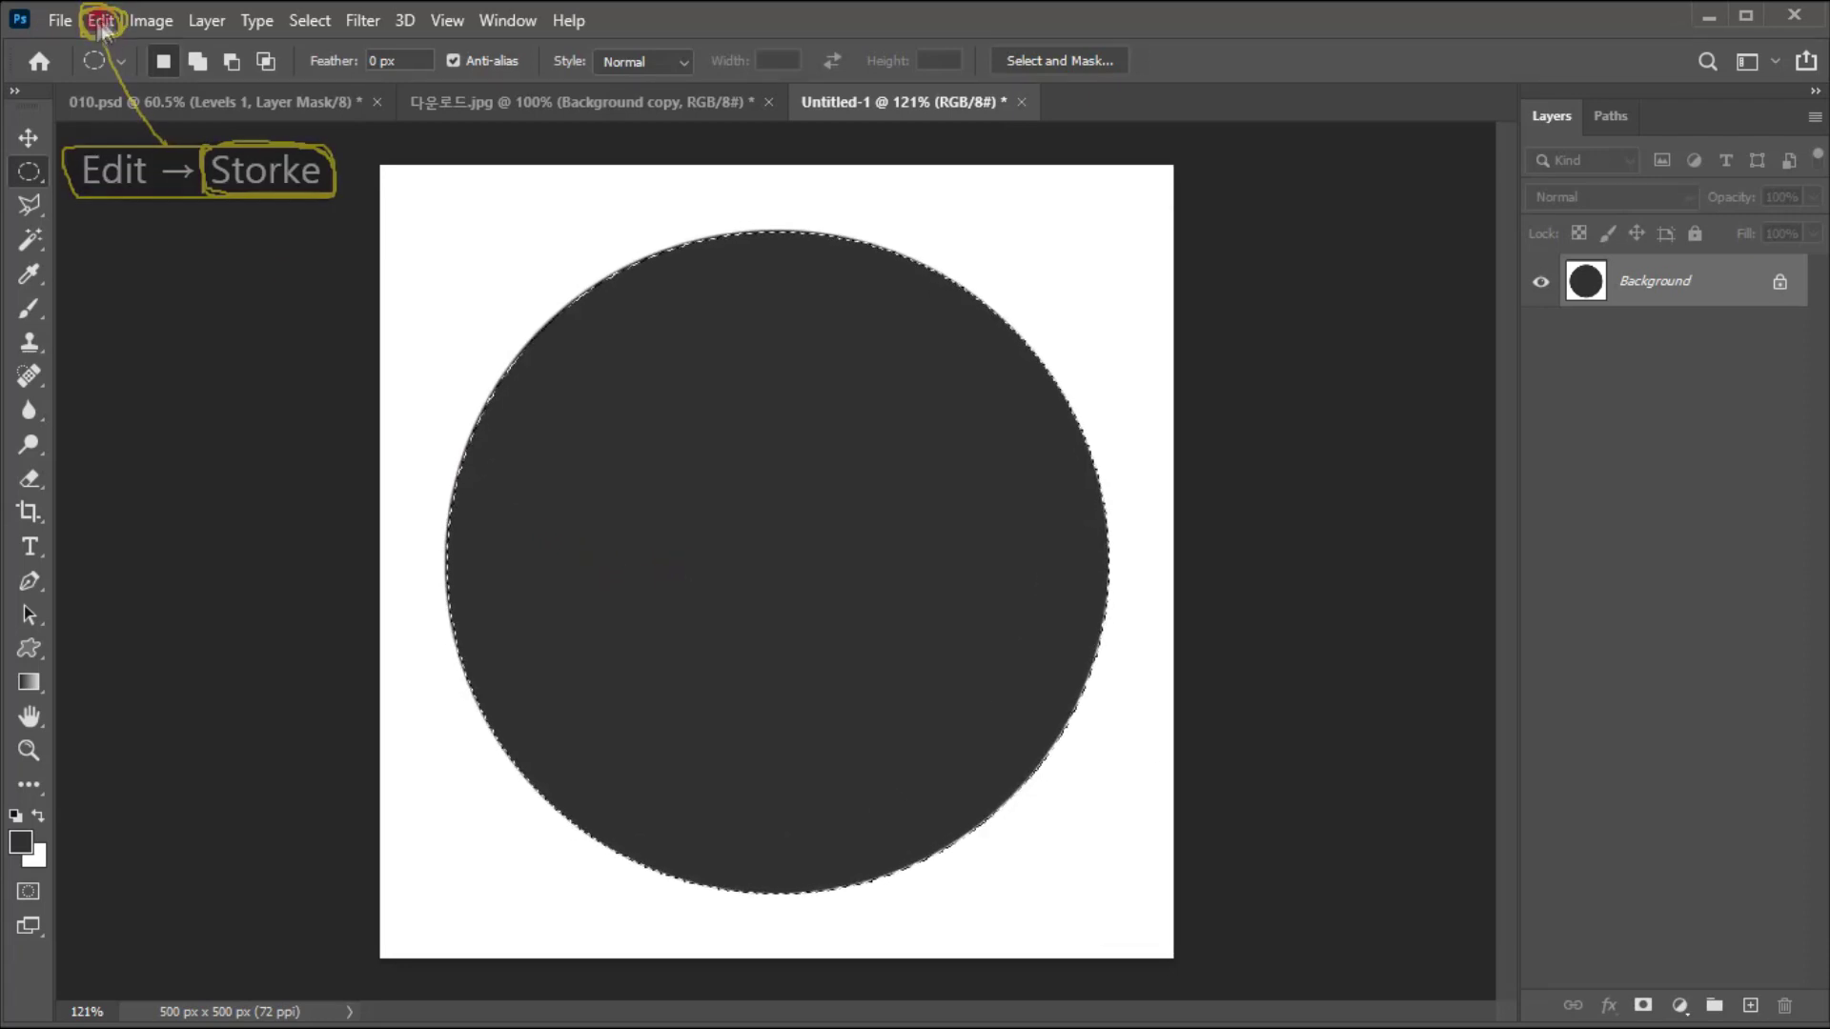
- Stroke the circular selection with an 8 px inside line in colour #121212, then deselect it
{"action": "left_click", "coordinate": [99, 21]}
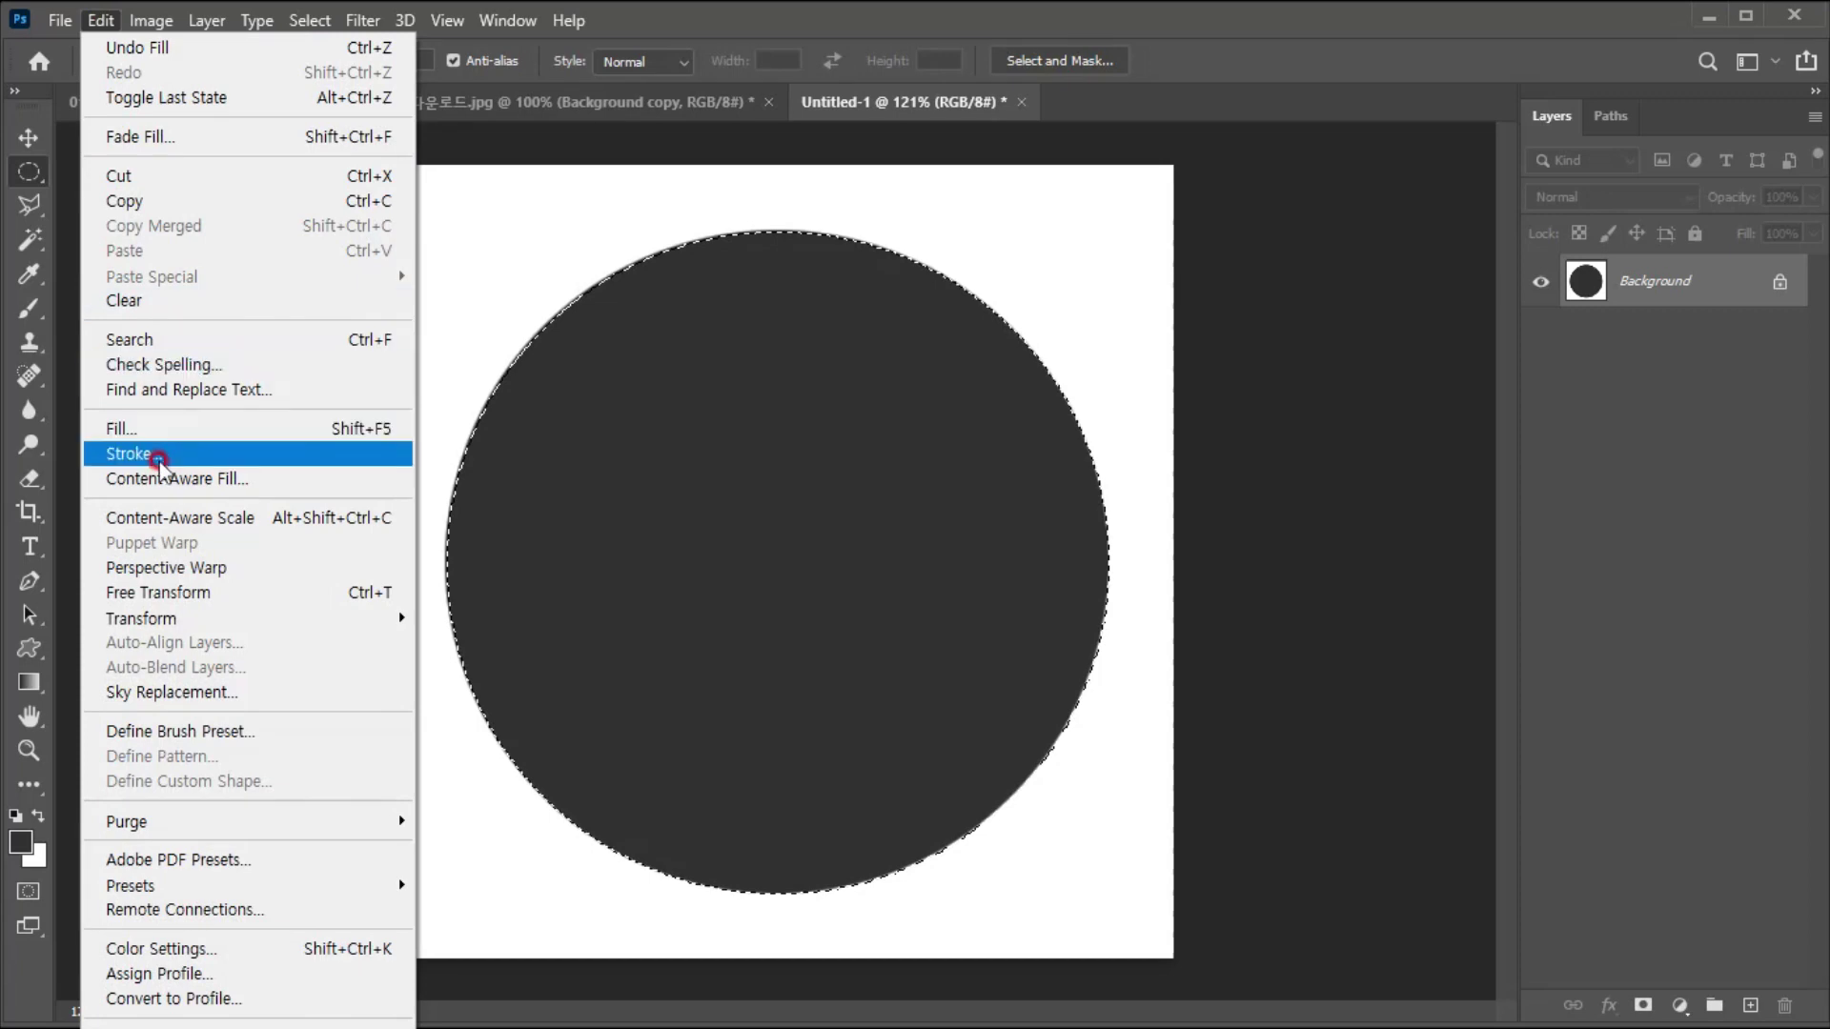
{"action": "left_click", "coordinate": [129, 455]}
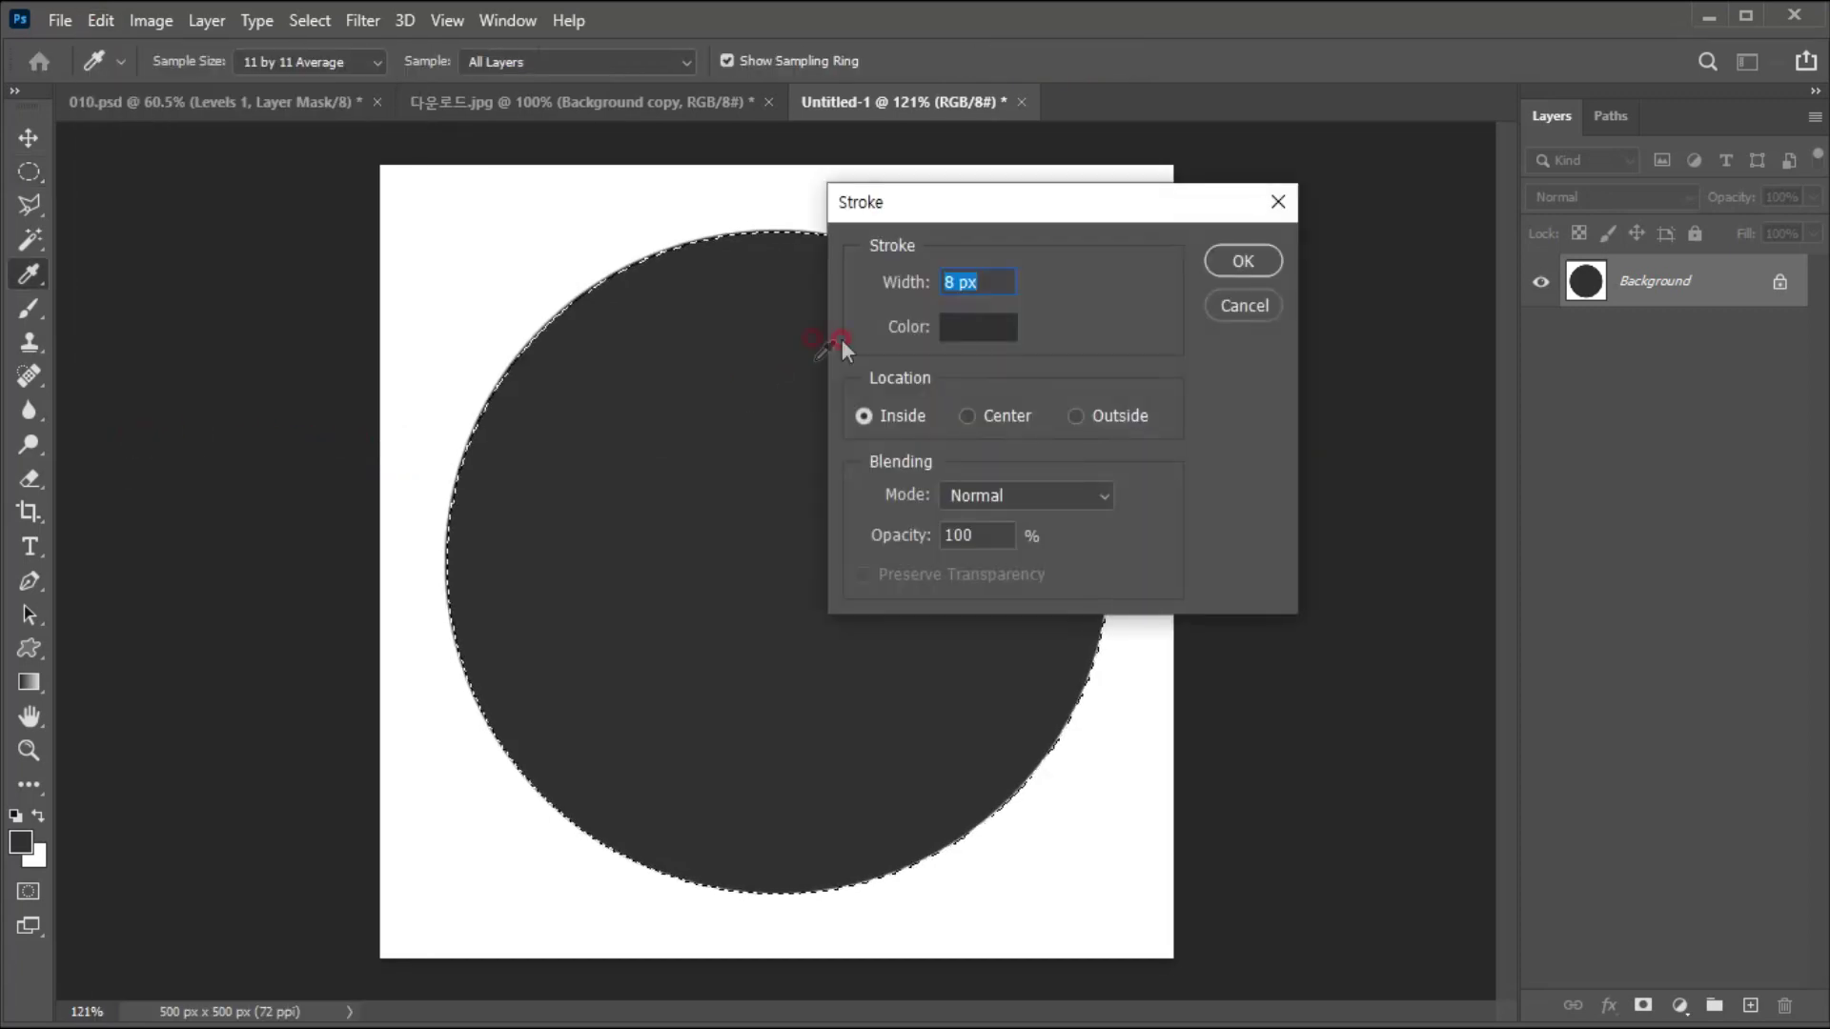
{"action": "left_click_drag", "start_coordinate": [932, 212], "coordinate": [1103, 321]}
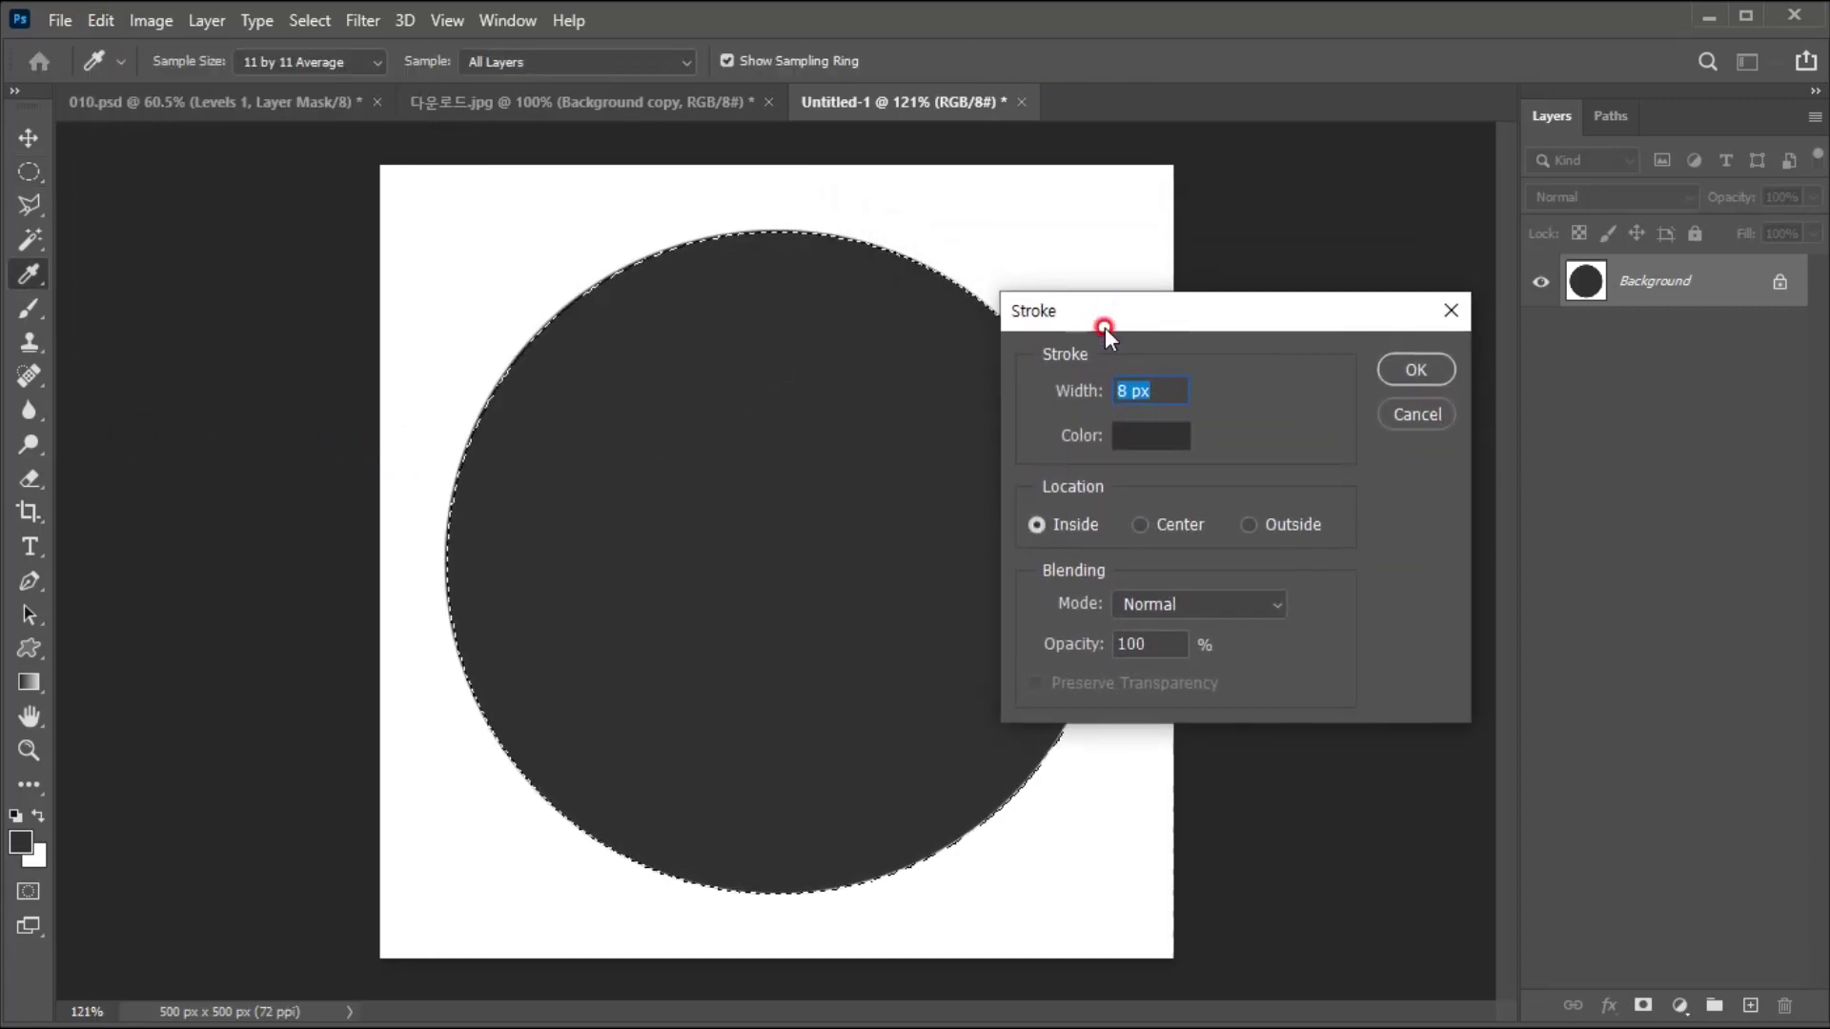
{"action": "left_click", "coordinate": [1182, 433]}
{"action": "type", "text": "8"}
{"action": "left_click", "coordinate": [1119, 438]}
{"action": "left_click", "coordinate": [1140, 436]}
{"action": "left_click", "coordinate": [743, 618]}
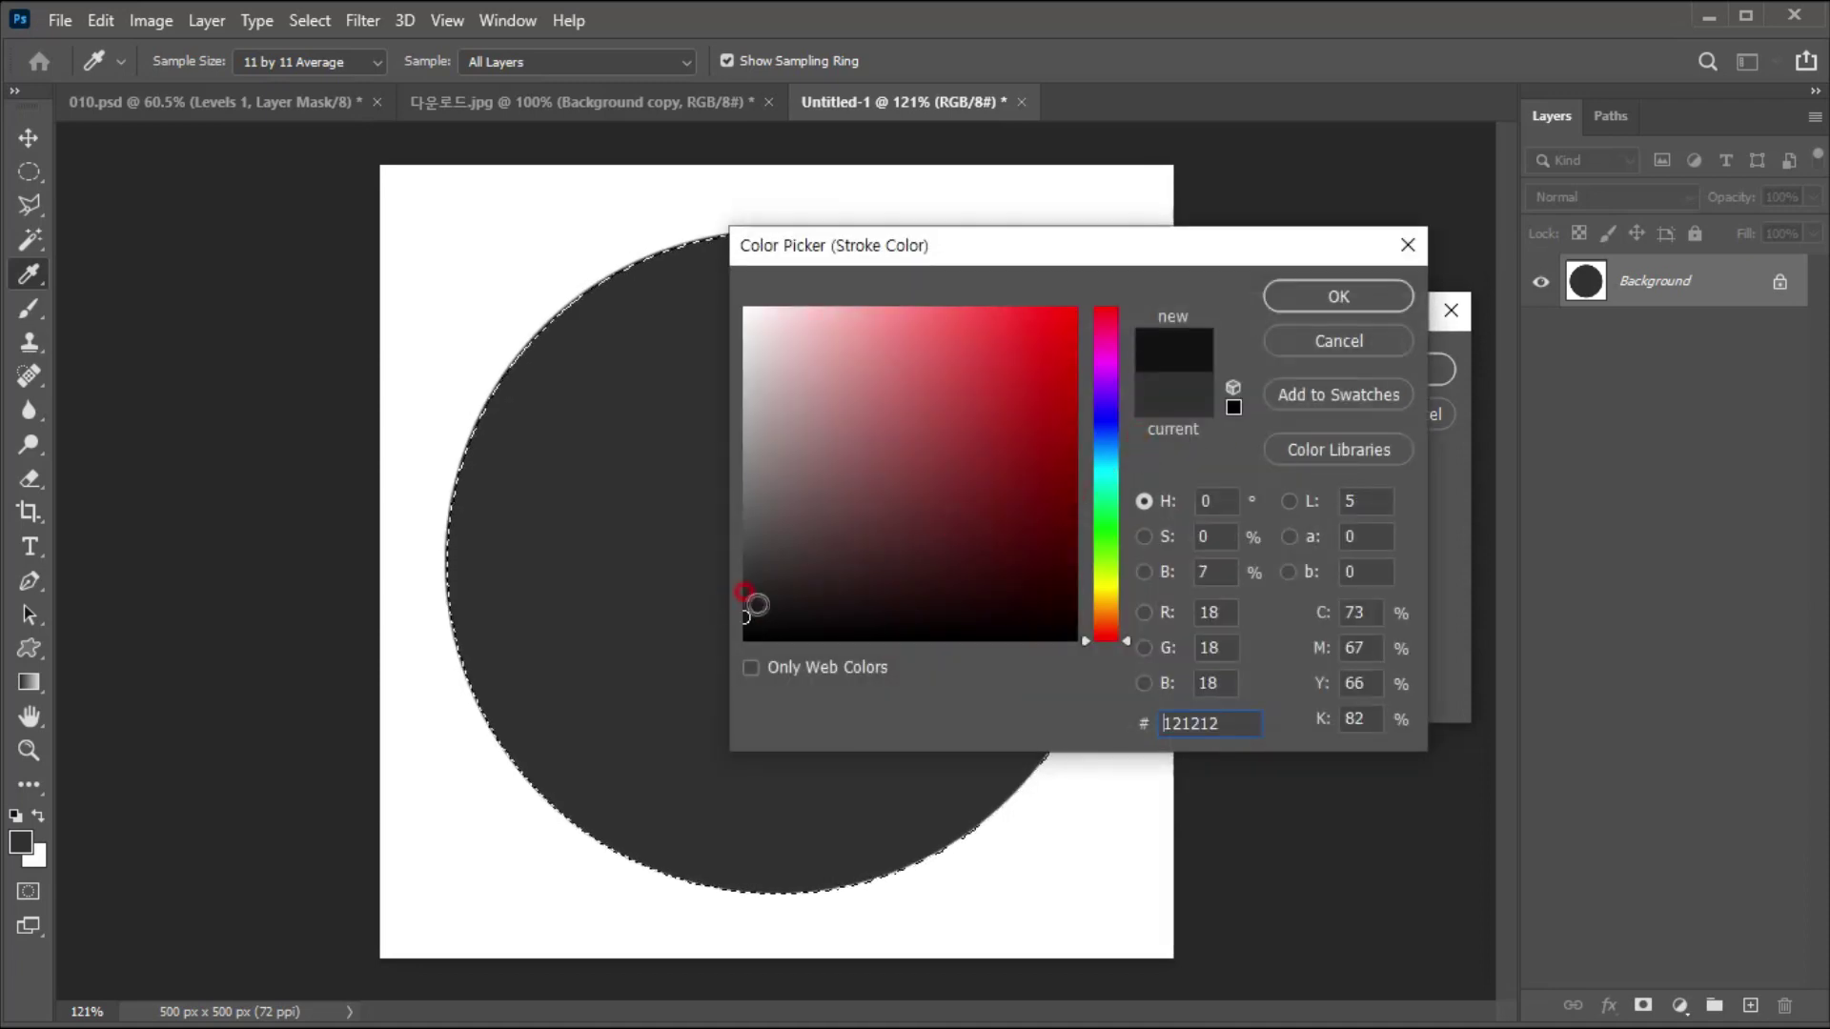
{"action": "left_click", "coordinate": [1315, 300]}
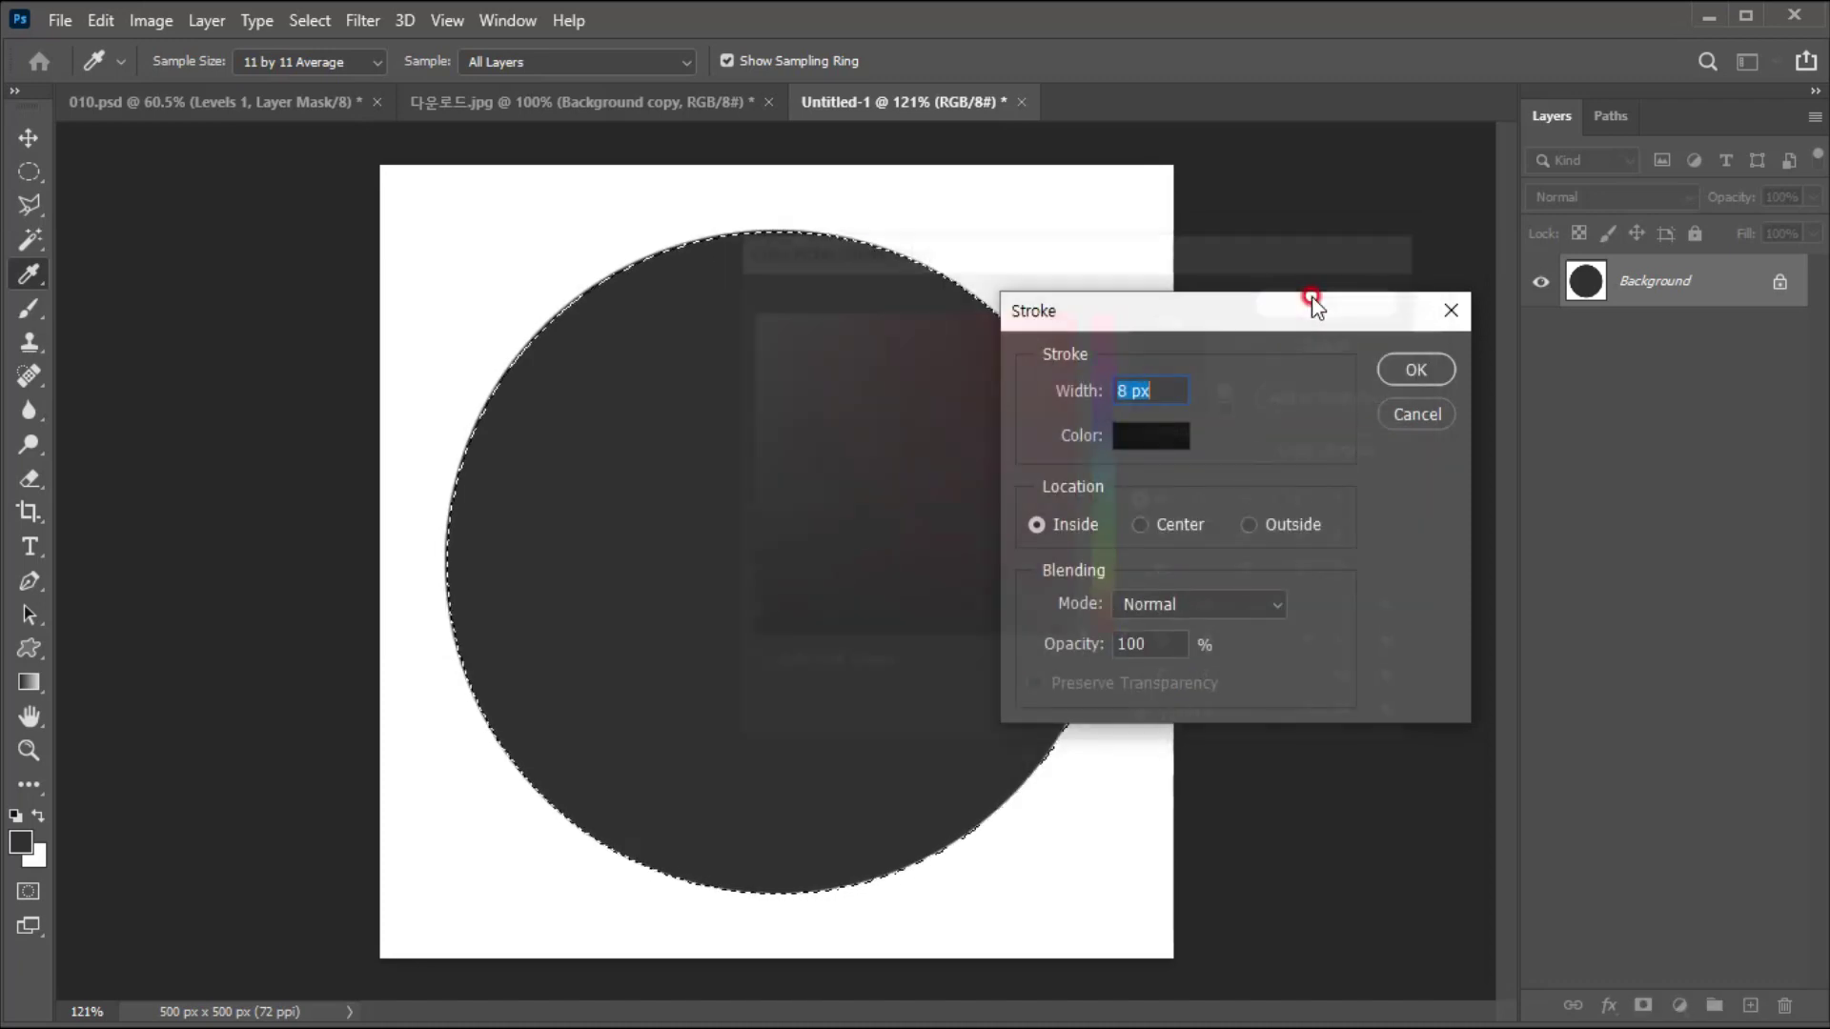
{"action": "left_click", "coordinate": [1399, 375]}
{"action": "key", "text": "m"}
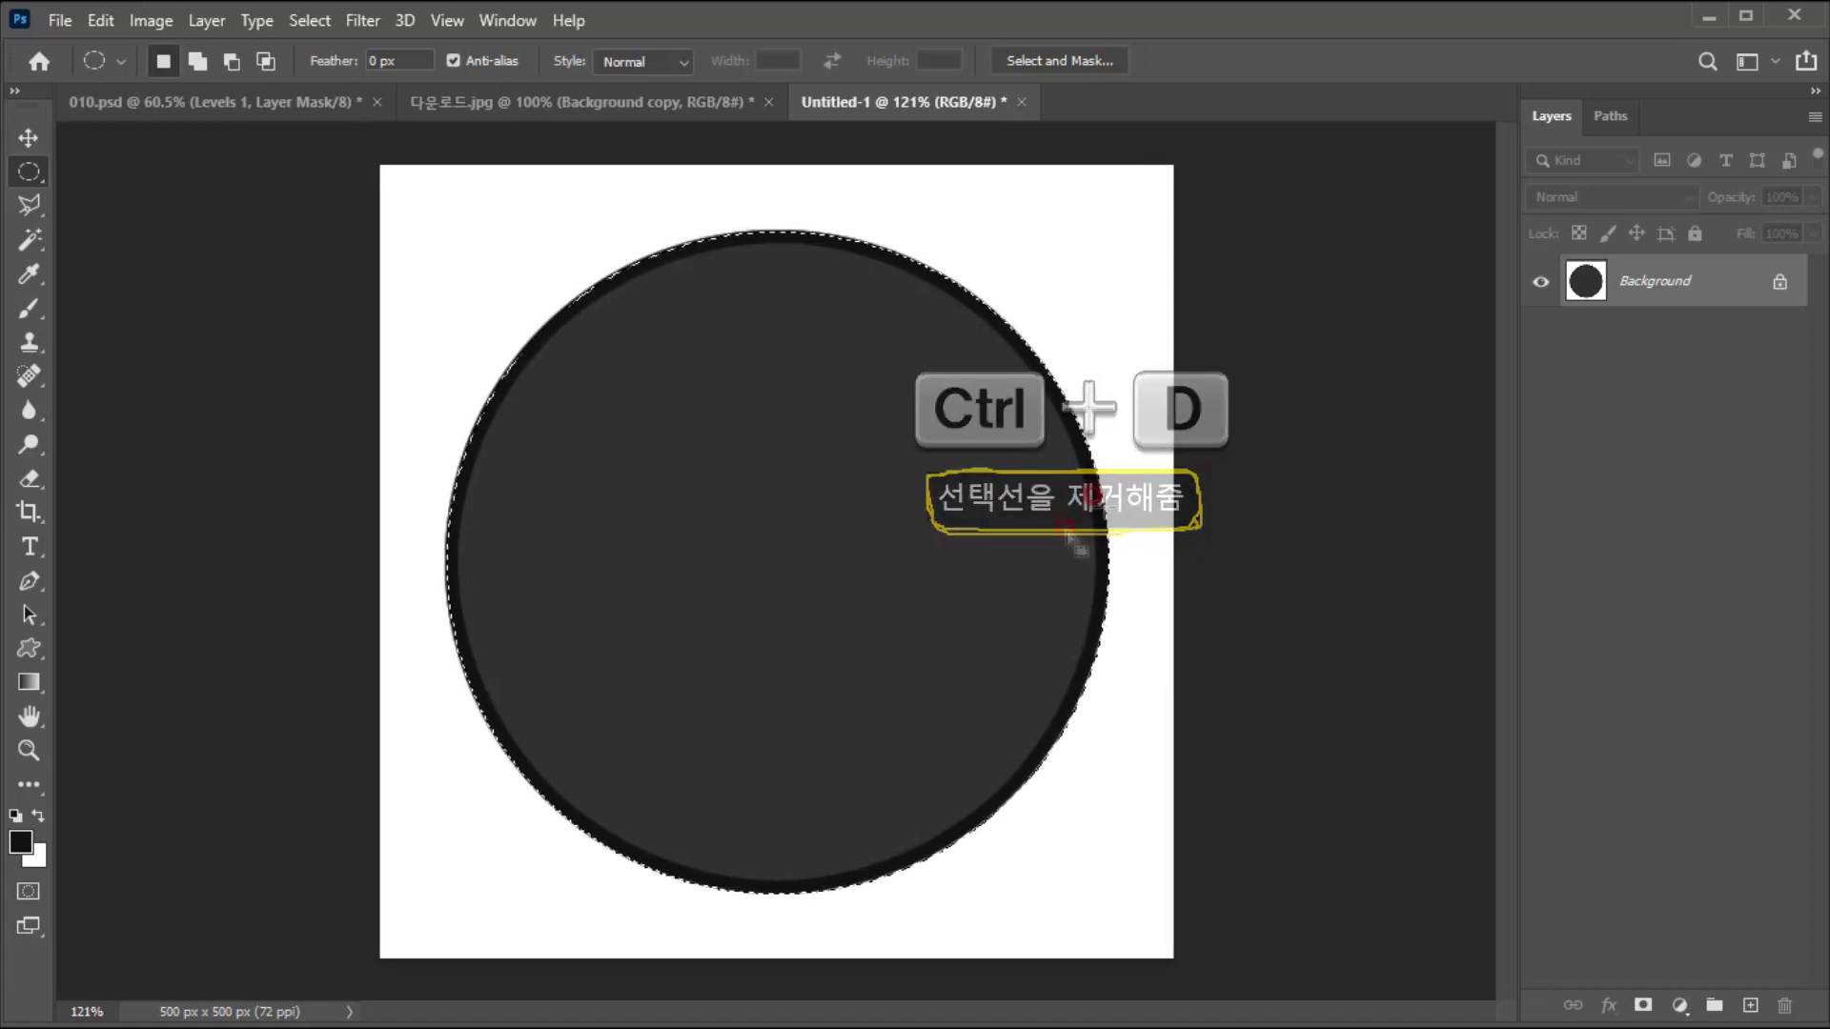
{"action": "key", "text": "ctrl+d"}
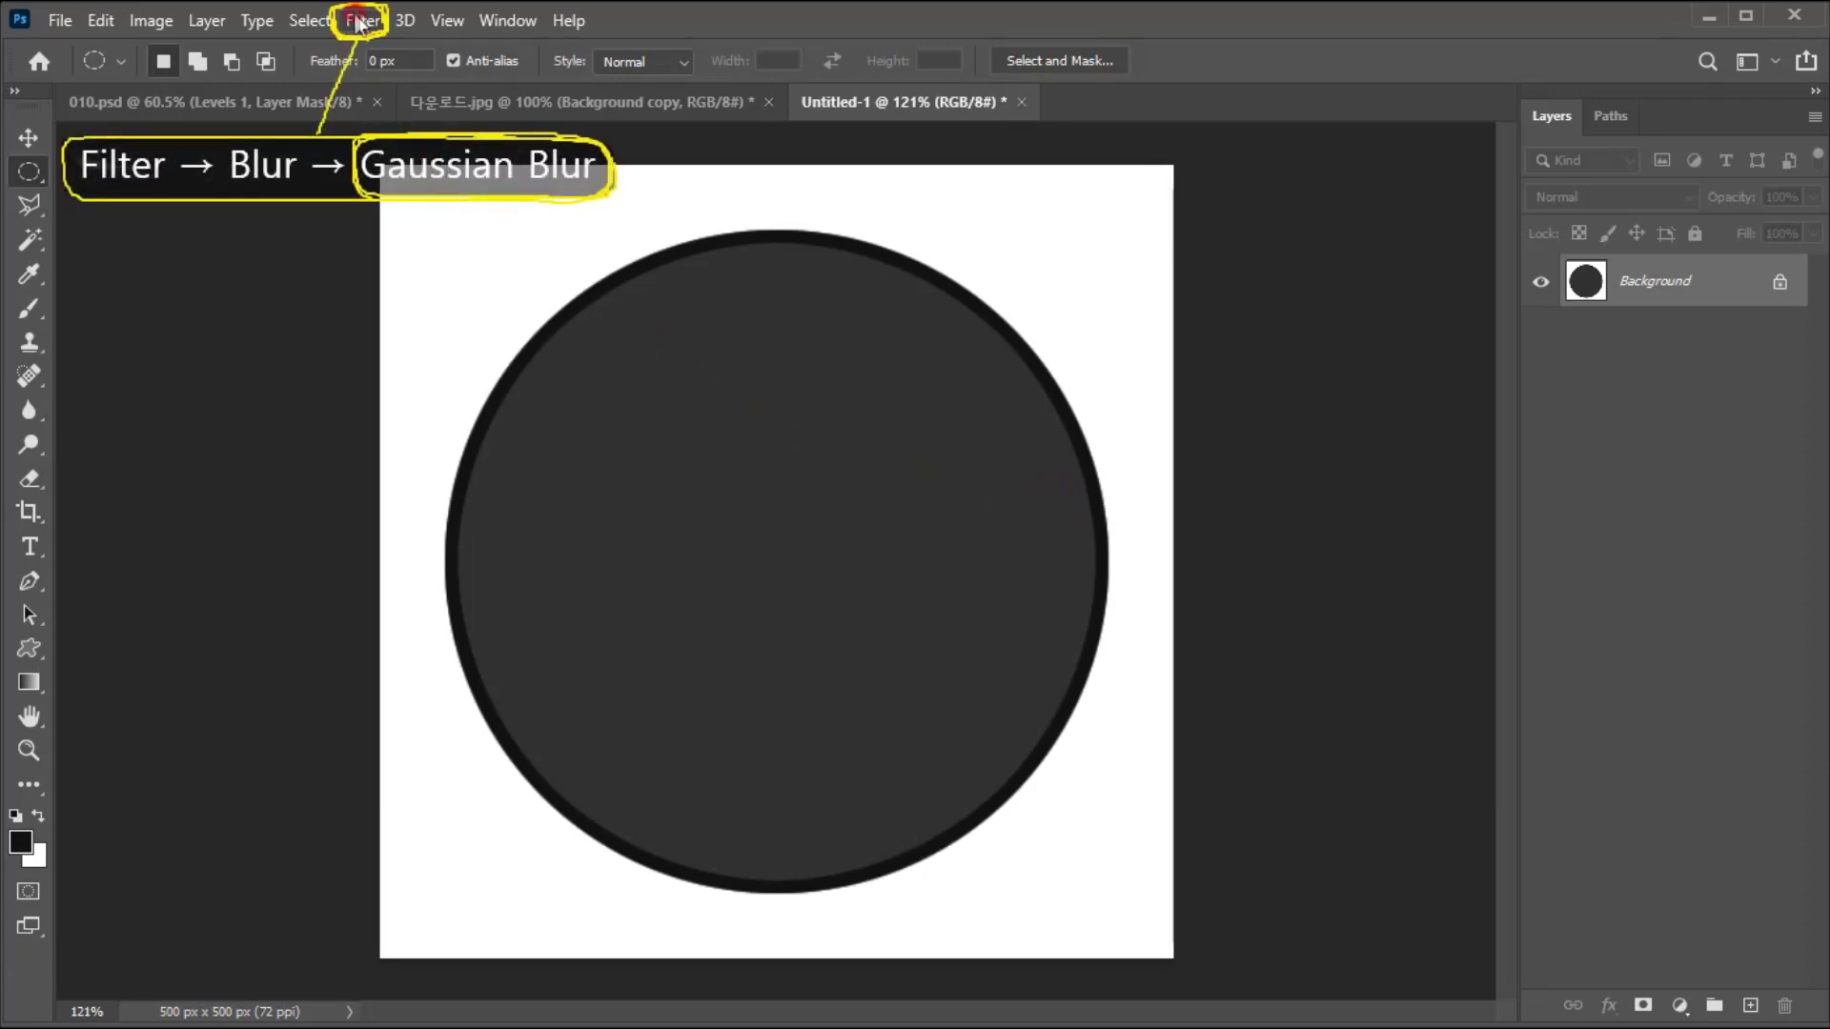
- Apply a Gaussian Blur with a 5.0 pixel radius to soften the dark circle
{"action": "left_click", "coordinate": [365, 20]}
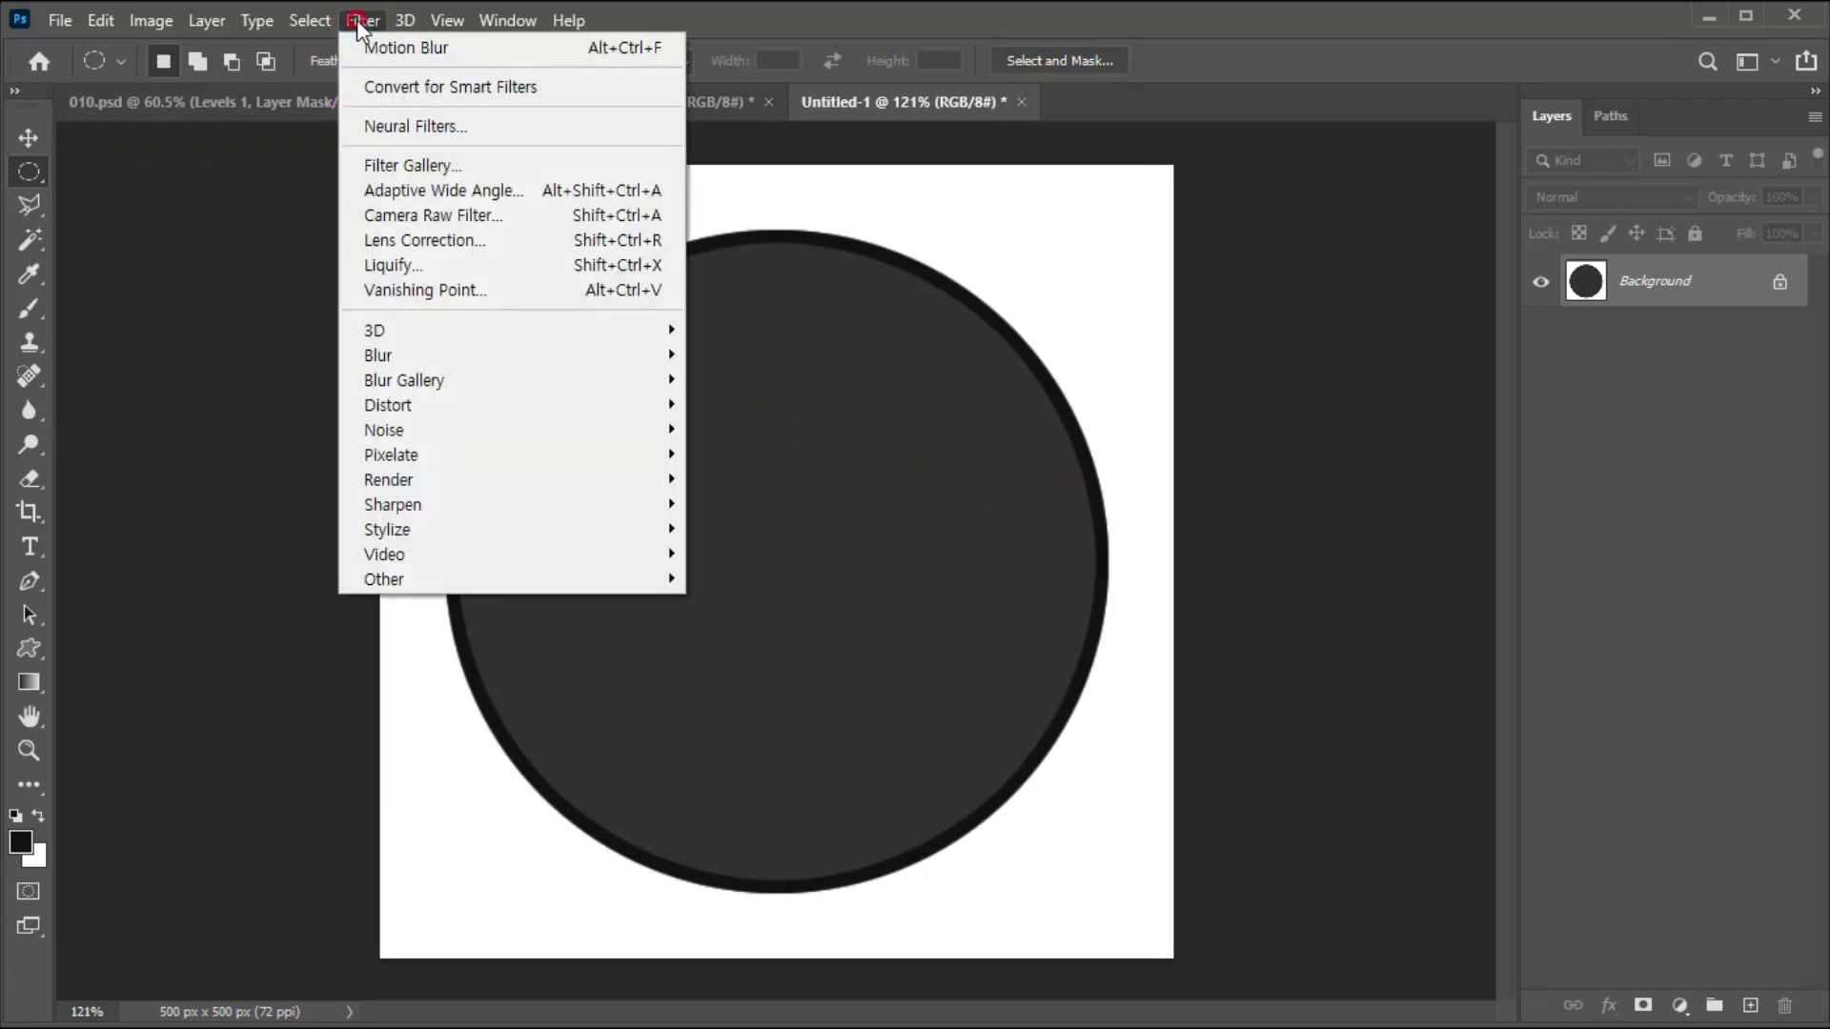
{"action": "mouse_move", "coordinate": [438, 356]}
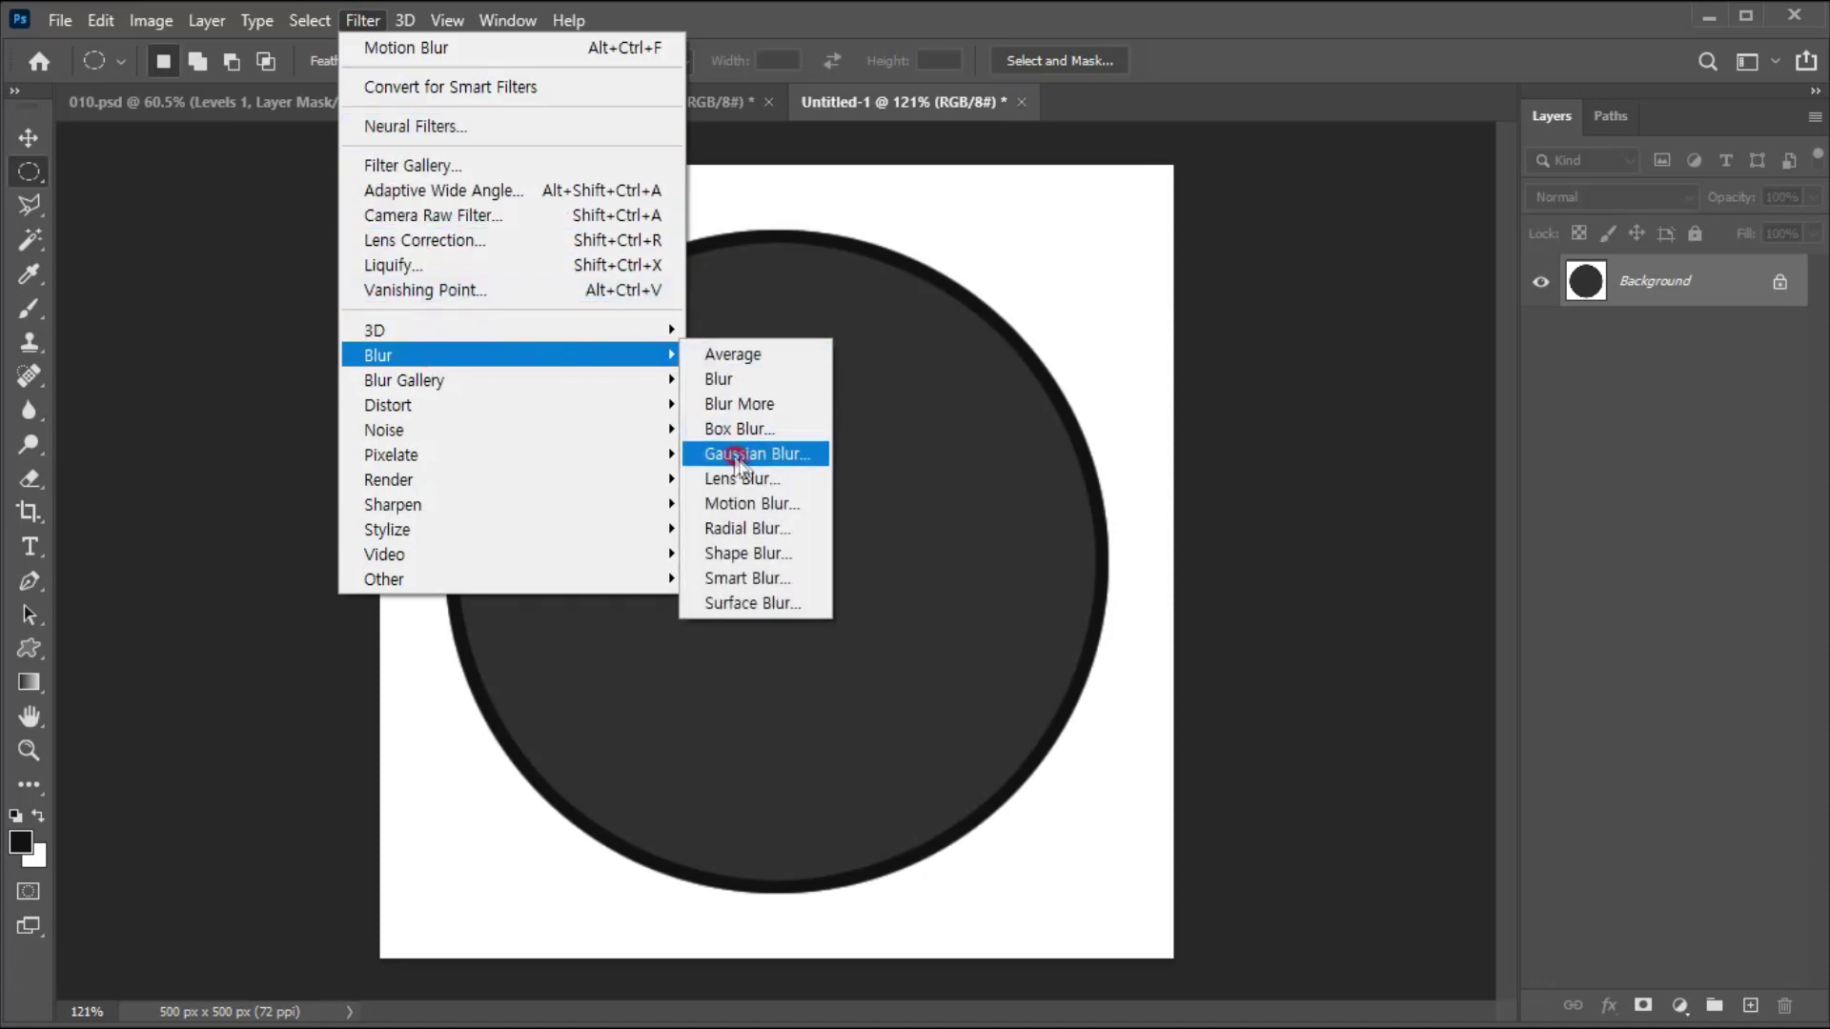
{"action": "left_click", "coordinate": [734, 454]}
{"action": "left_click_drag", "start_coordinate": [1063, 273], "coordinate": [1164, 270]}
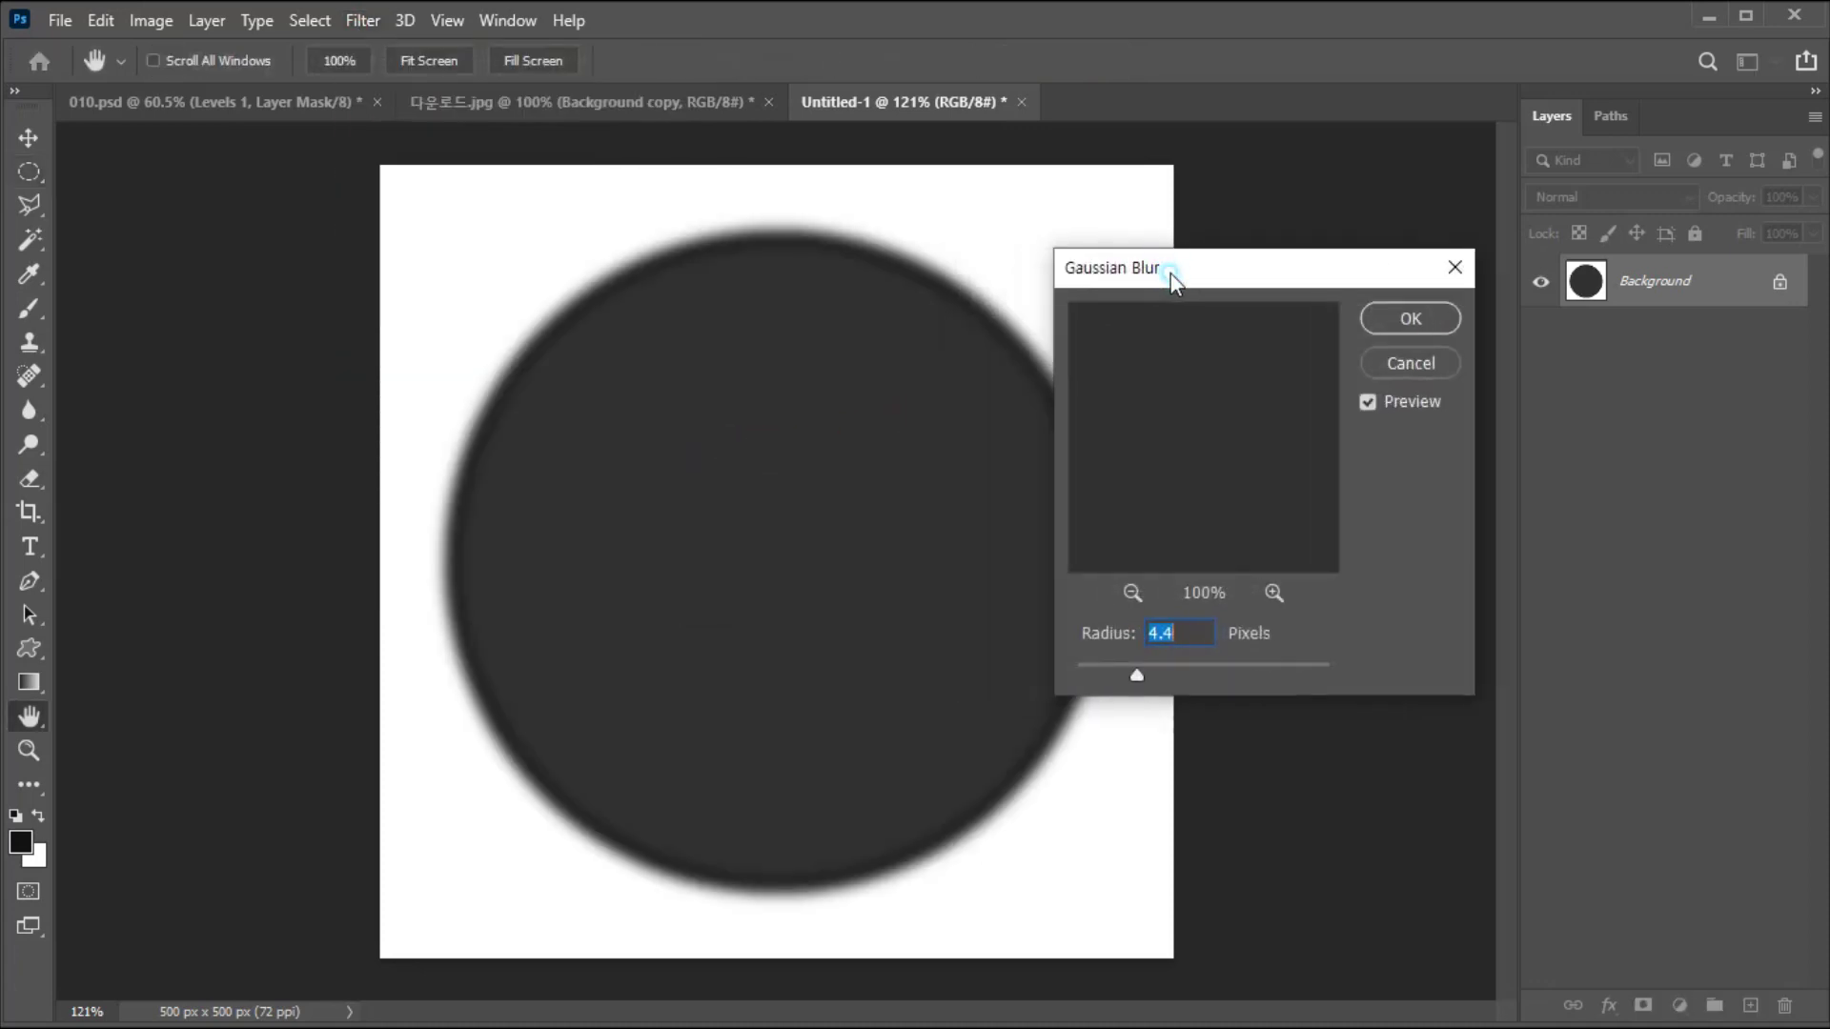
{"action": "mouse_move", "coordinate": [1136, 675]}
{"action": "left_mouse_down"}
{"action": "mouse_move", "coordinate": [1112, 671]}
{"action": "mouse_move", "coordinate": [1143, 673]}
{"action": "left_mouse_up"}
{"action": "left_click", "coordinate": [1143, 673]}
{"action": "left_click", "coordinate": [1038, 745]}
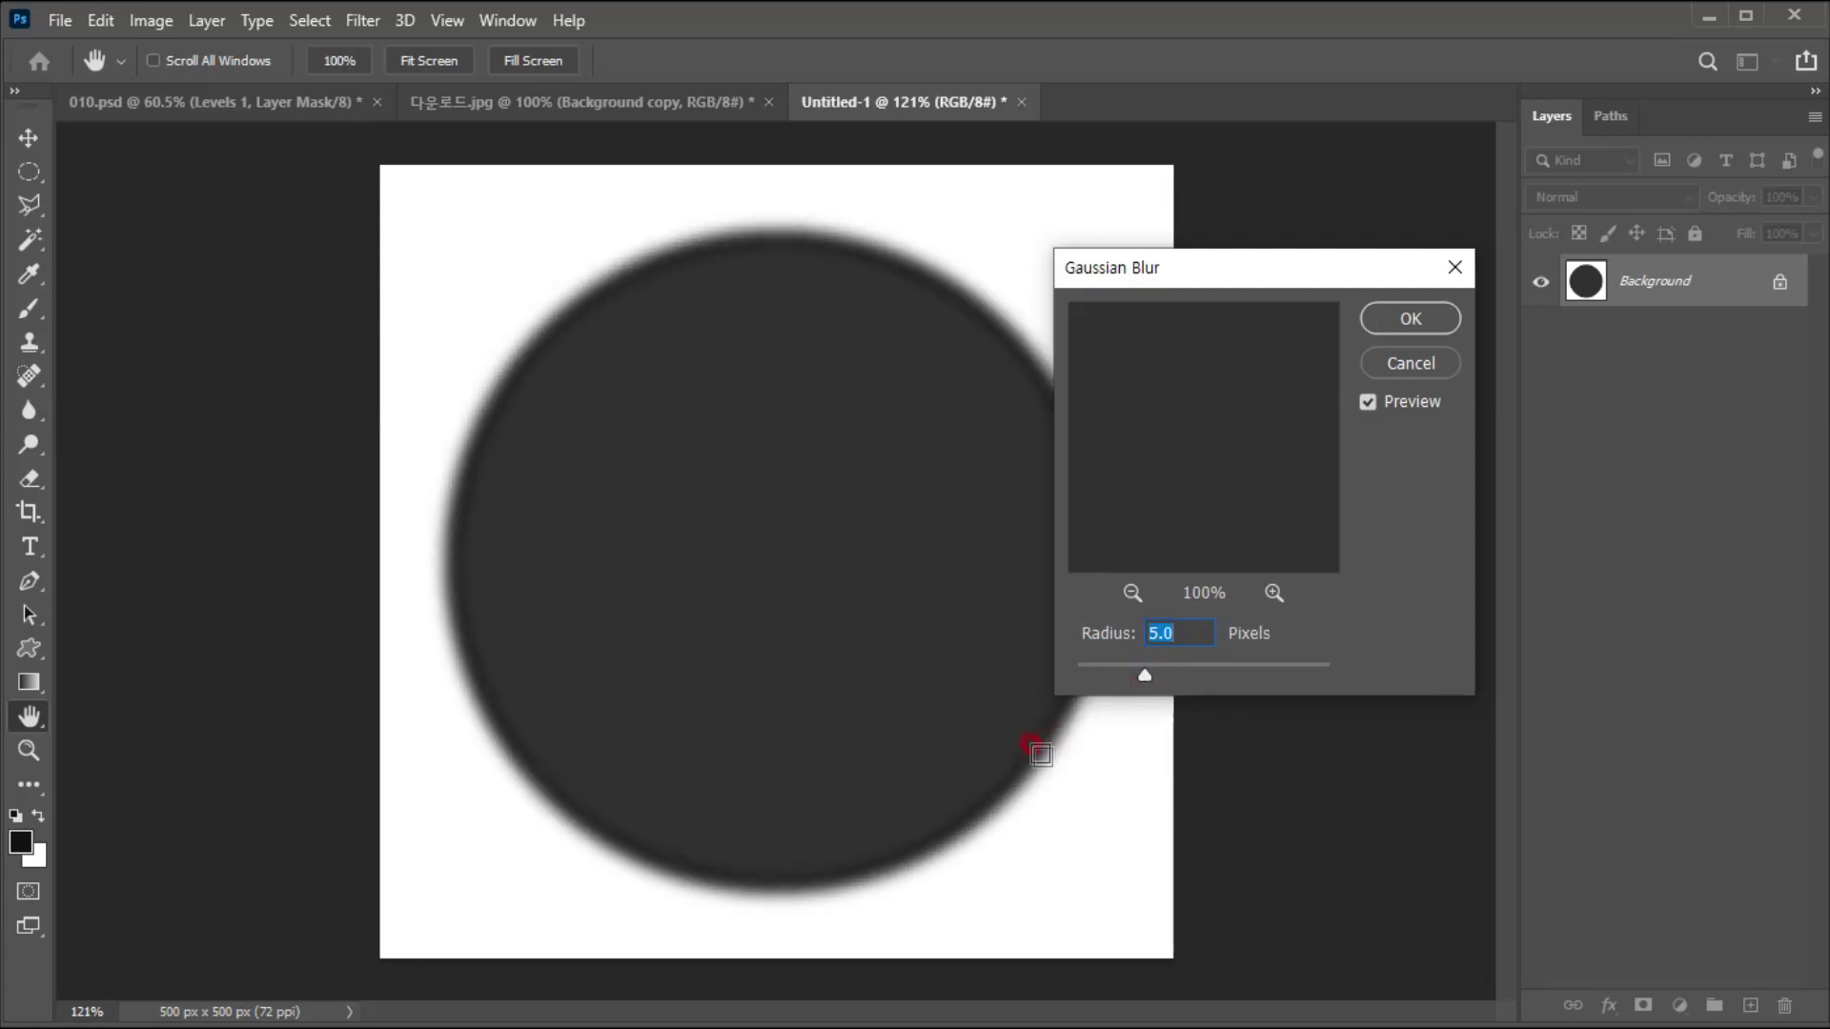
{"action": "left_click", "coordinate": [1407, 322]}
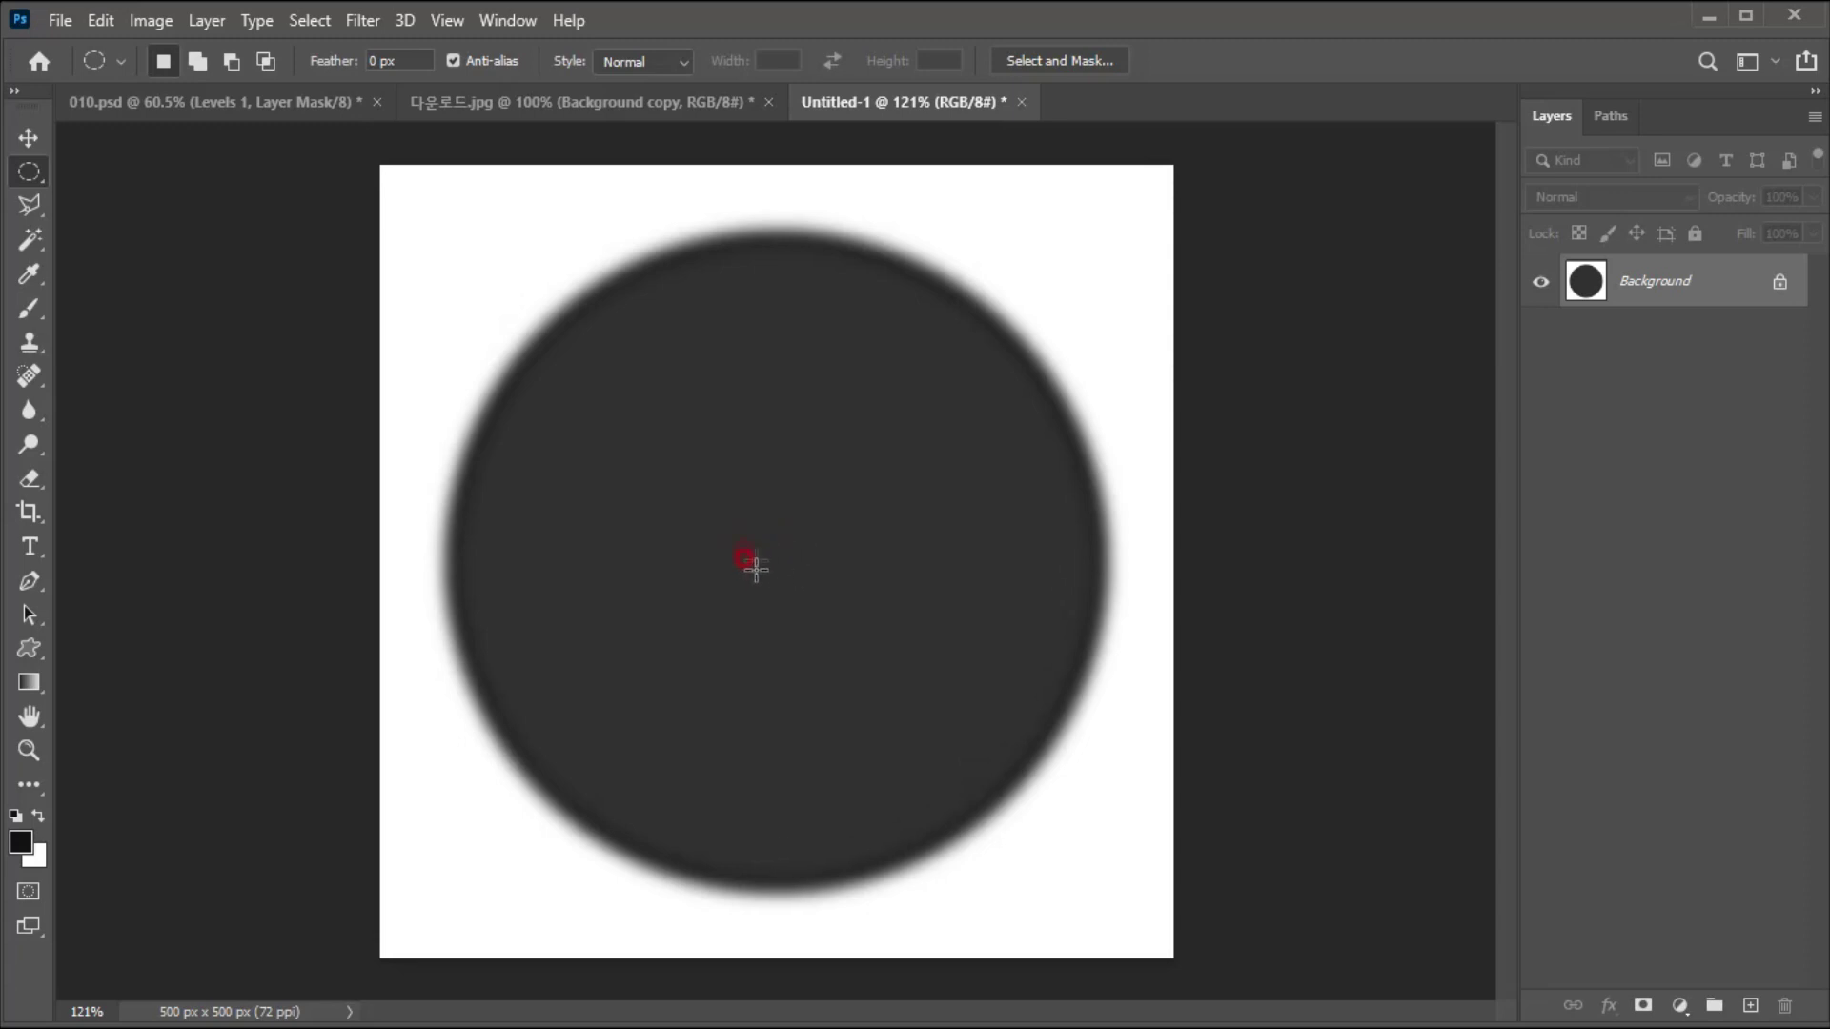
- Define the blurred circle as a brush preset named "Bokeh 001"
{"action": "key", "text": "b"}
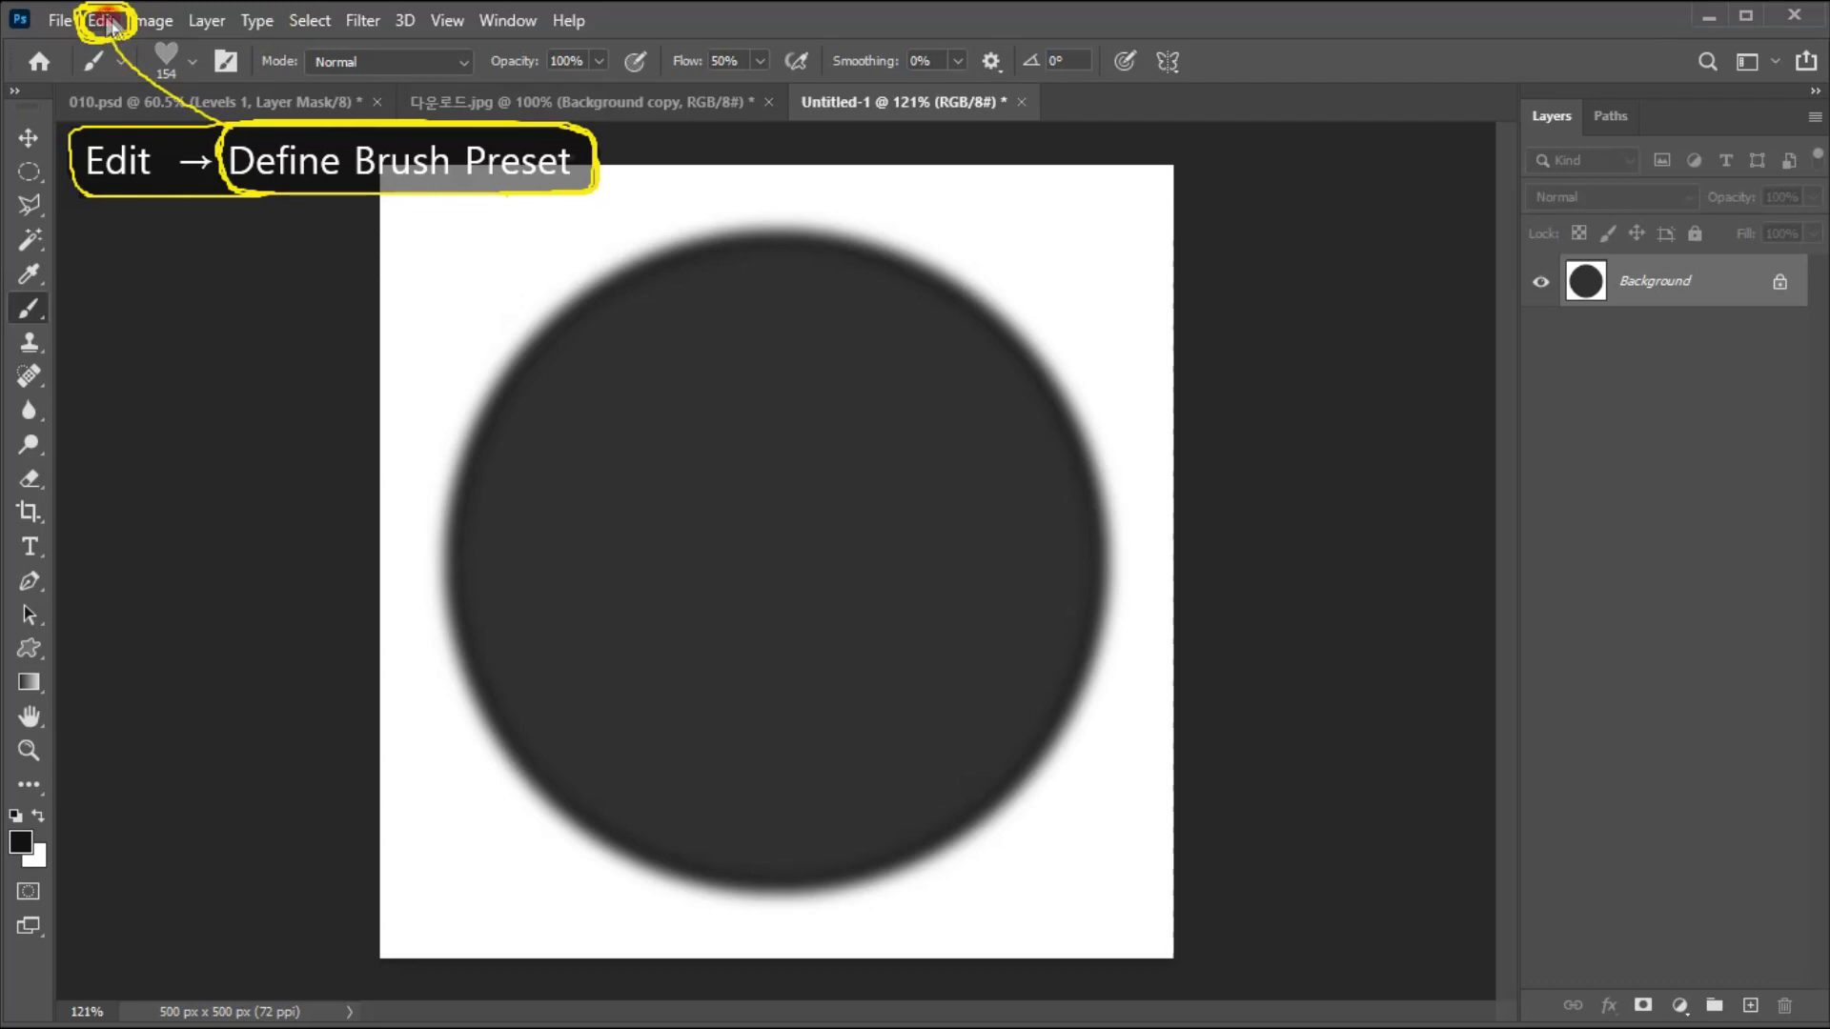
{"action": "left_click", "coordinate": [100, 21]}
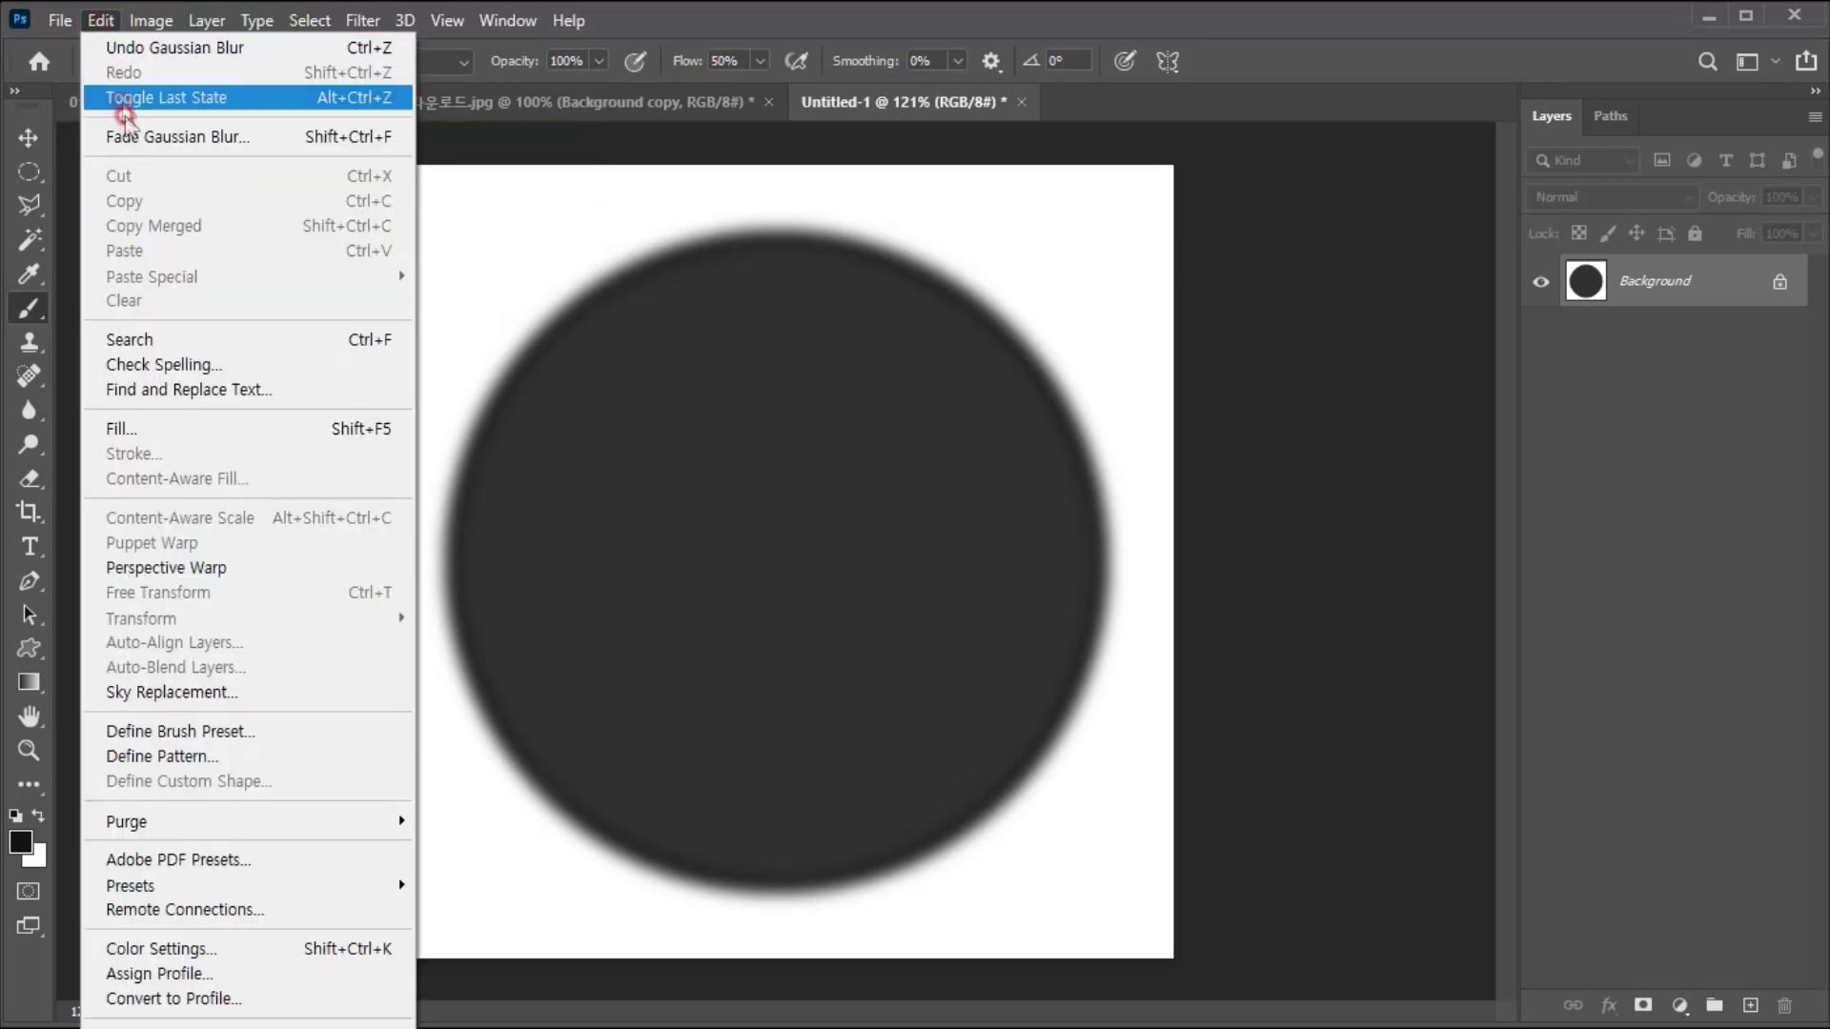
{"action": "left_click", "coordinate": [181, 732]}
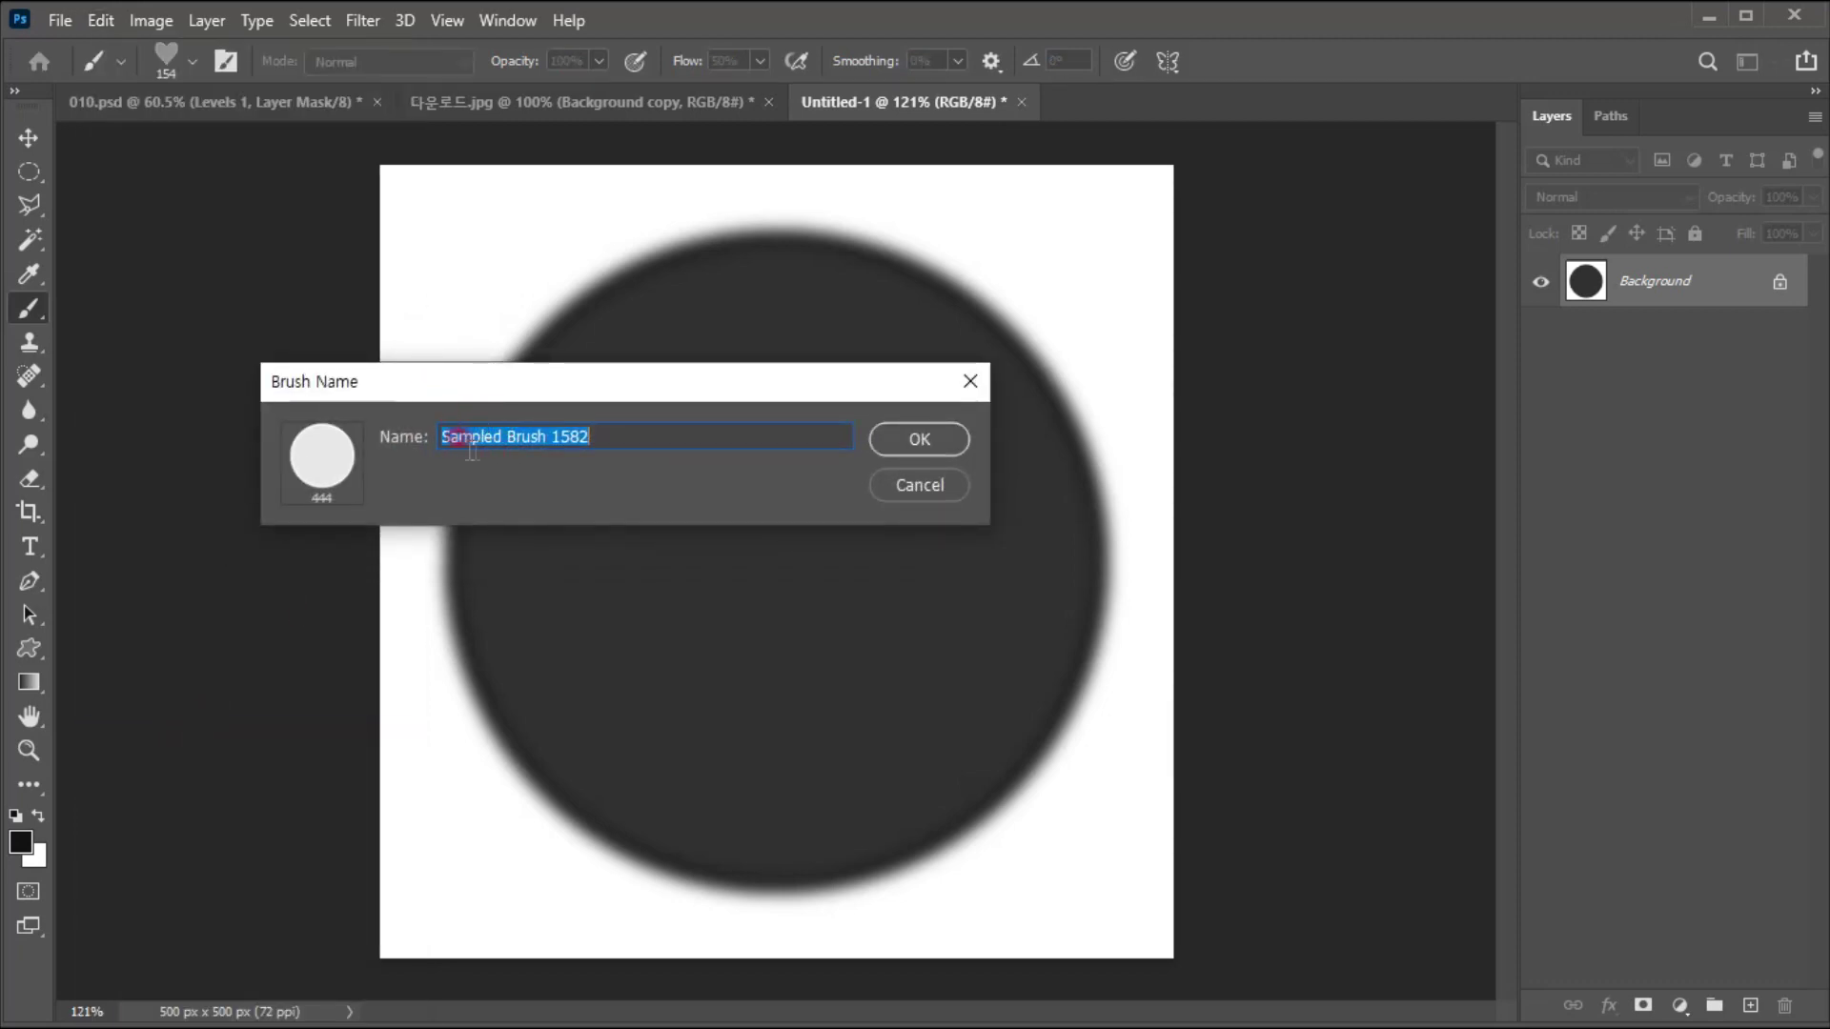
{"action": "type", "text": "Bokeh 001"}
{"action": "left_click", "coordinate": [889, 440]}
{"action": "left_click", "coordinate": [922, 442]}
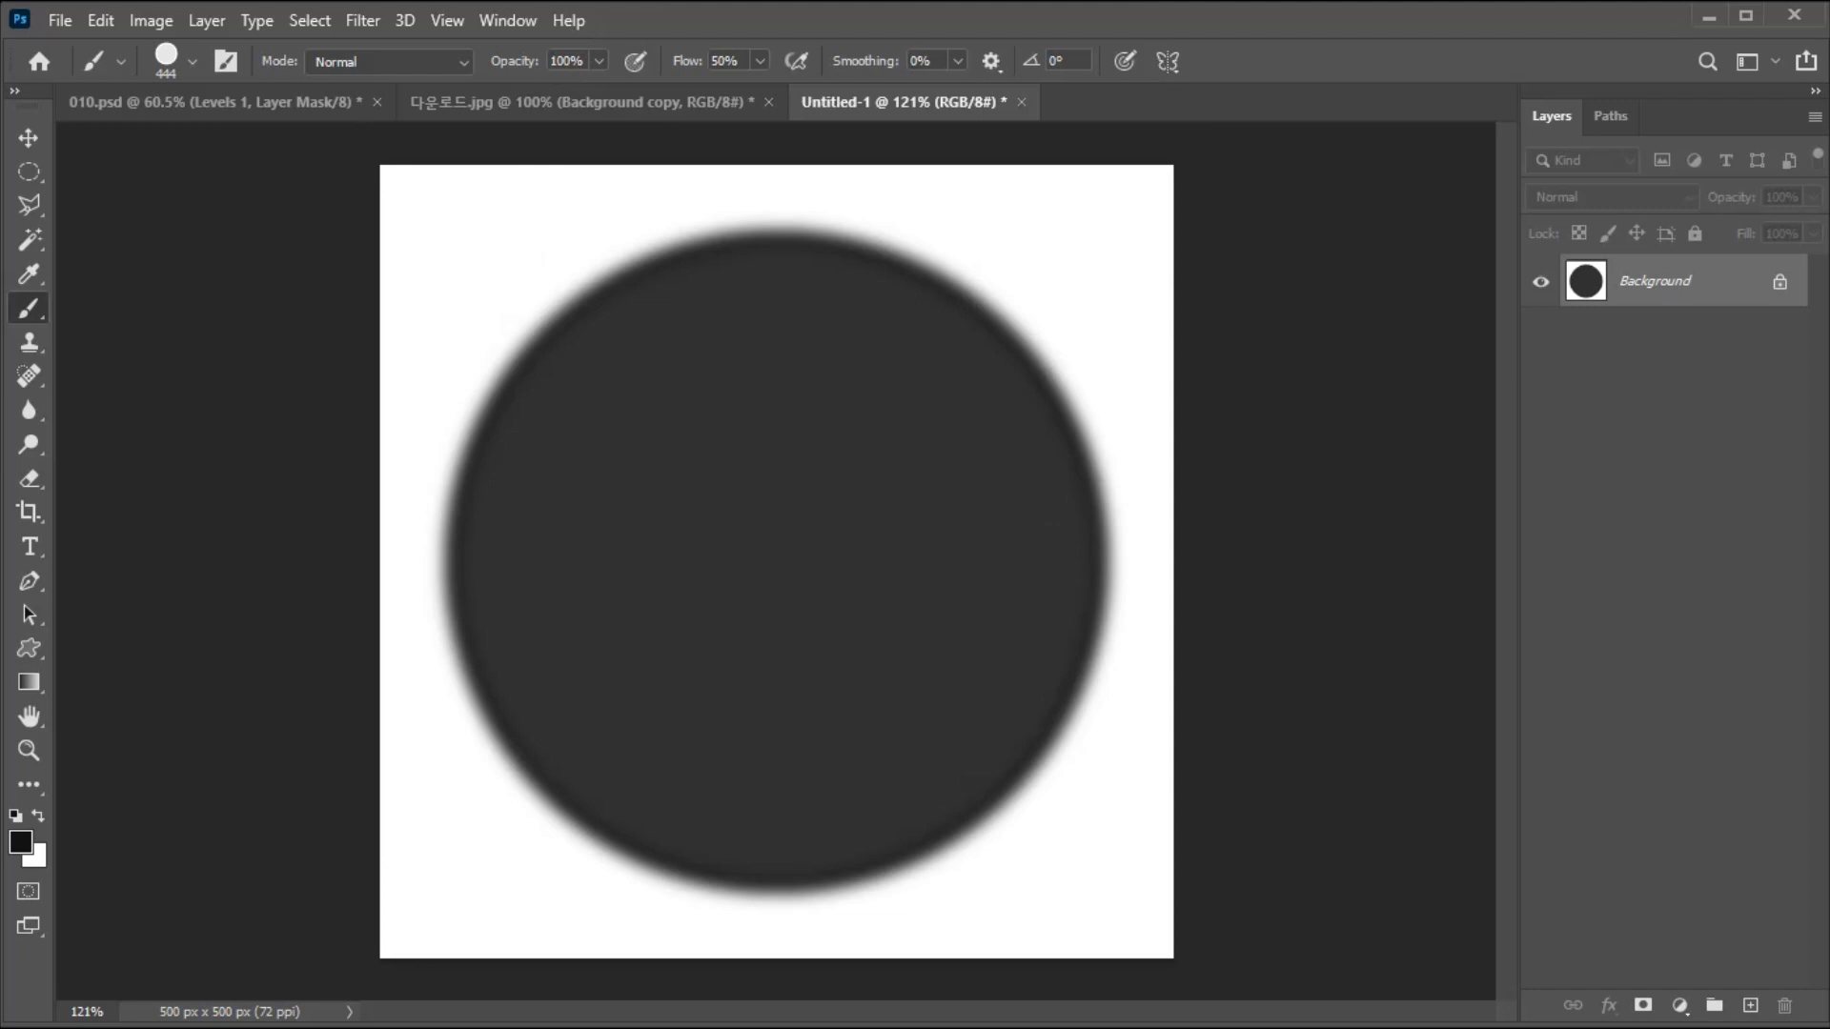
- Switch to the portrait document 010.psd and add a new layer above Levels 1 with the Screen blend mode
{"action": "key", "text": "F5"}
{"action": "left_click", "coordinate": [992, 507]}
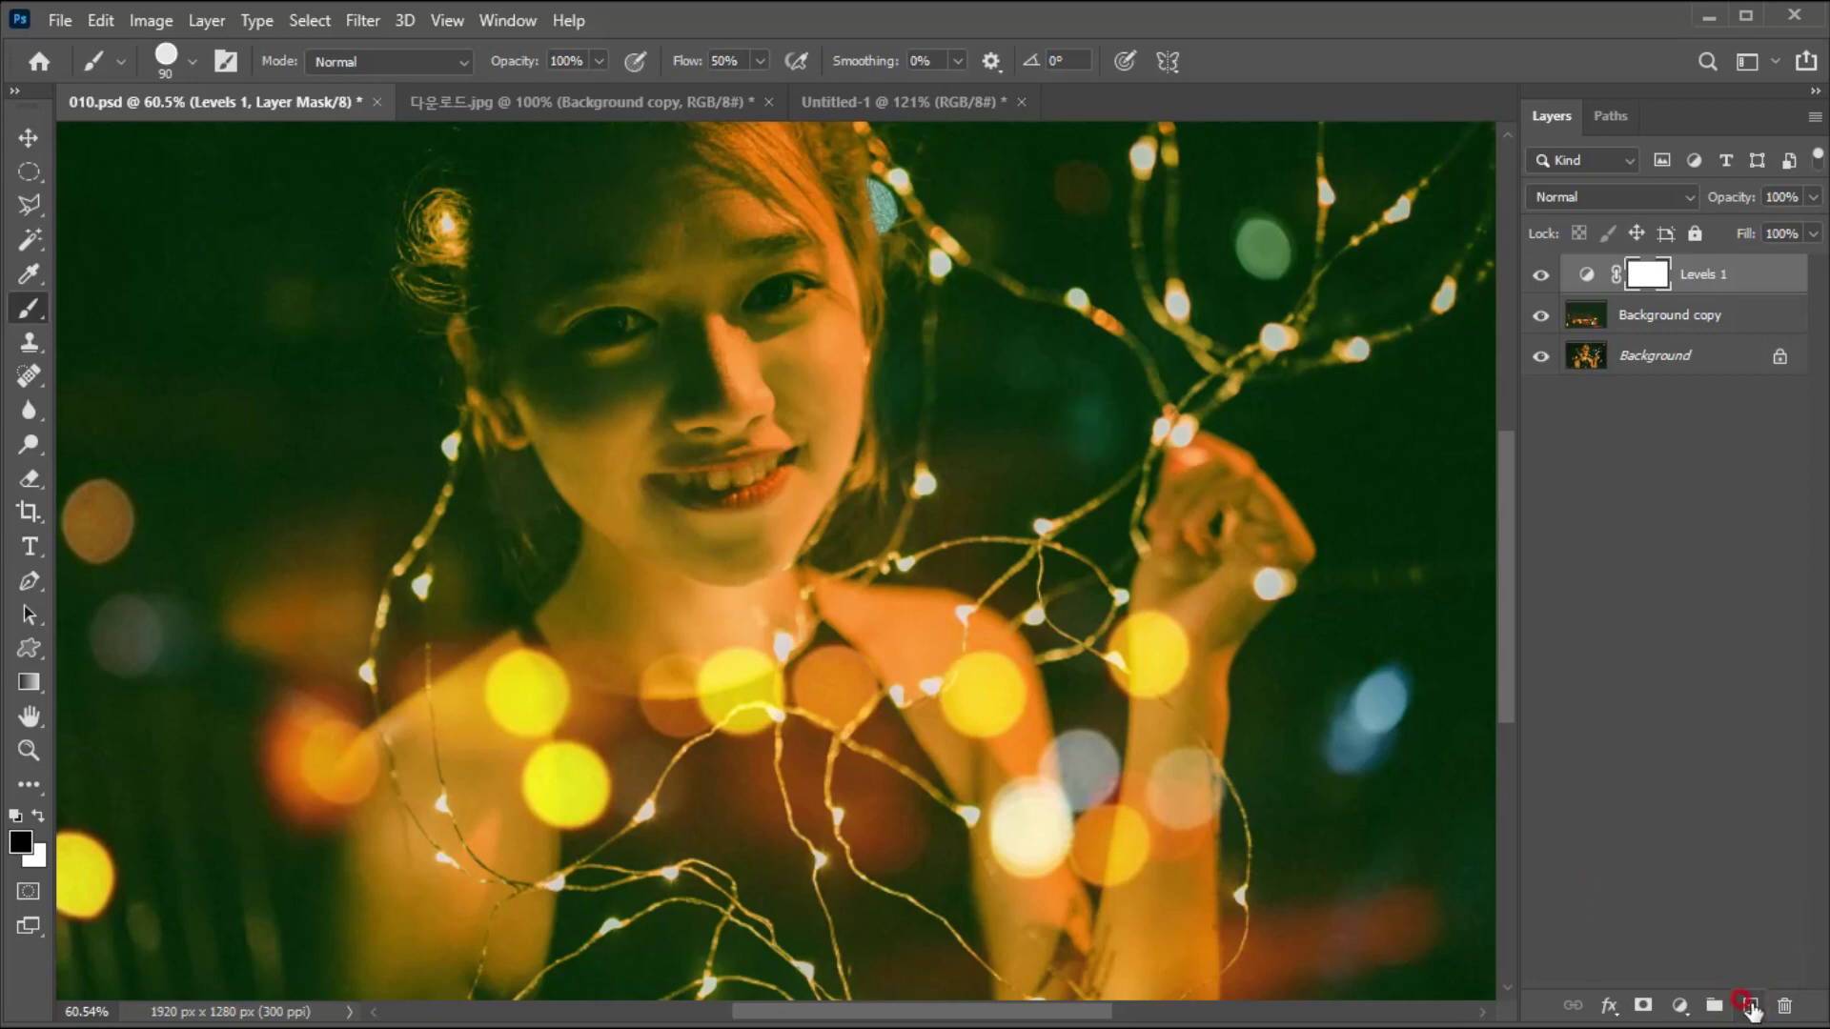
{"action": "left_click", "coordinate": [1749, 1003]}
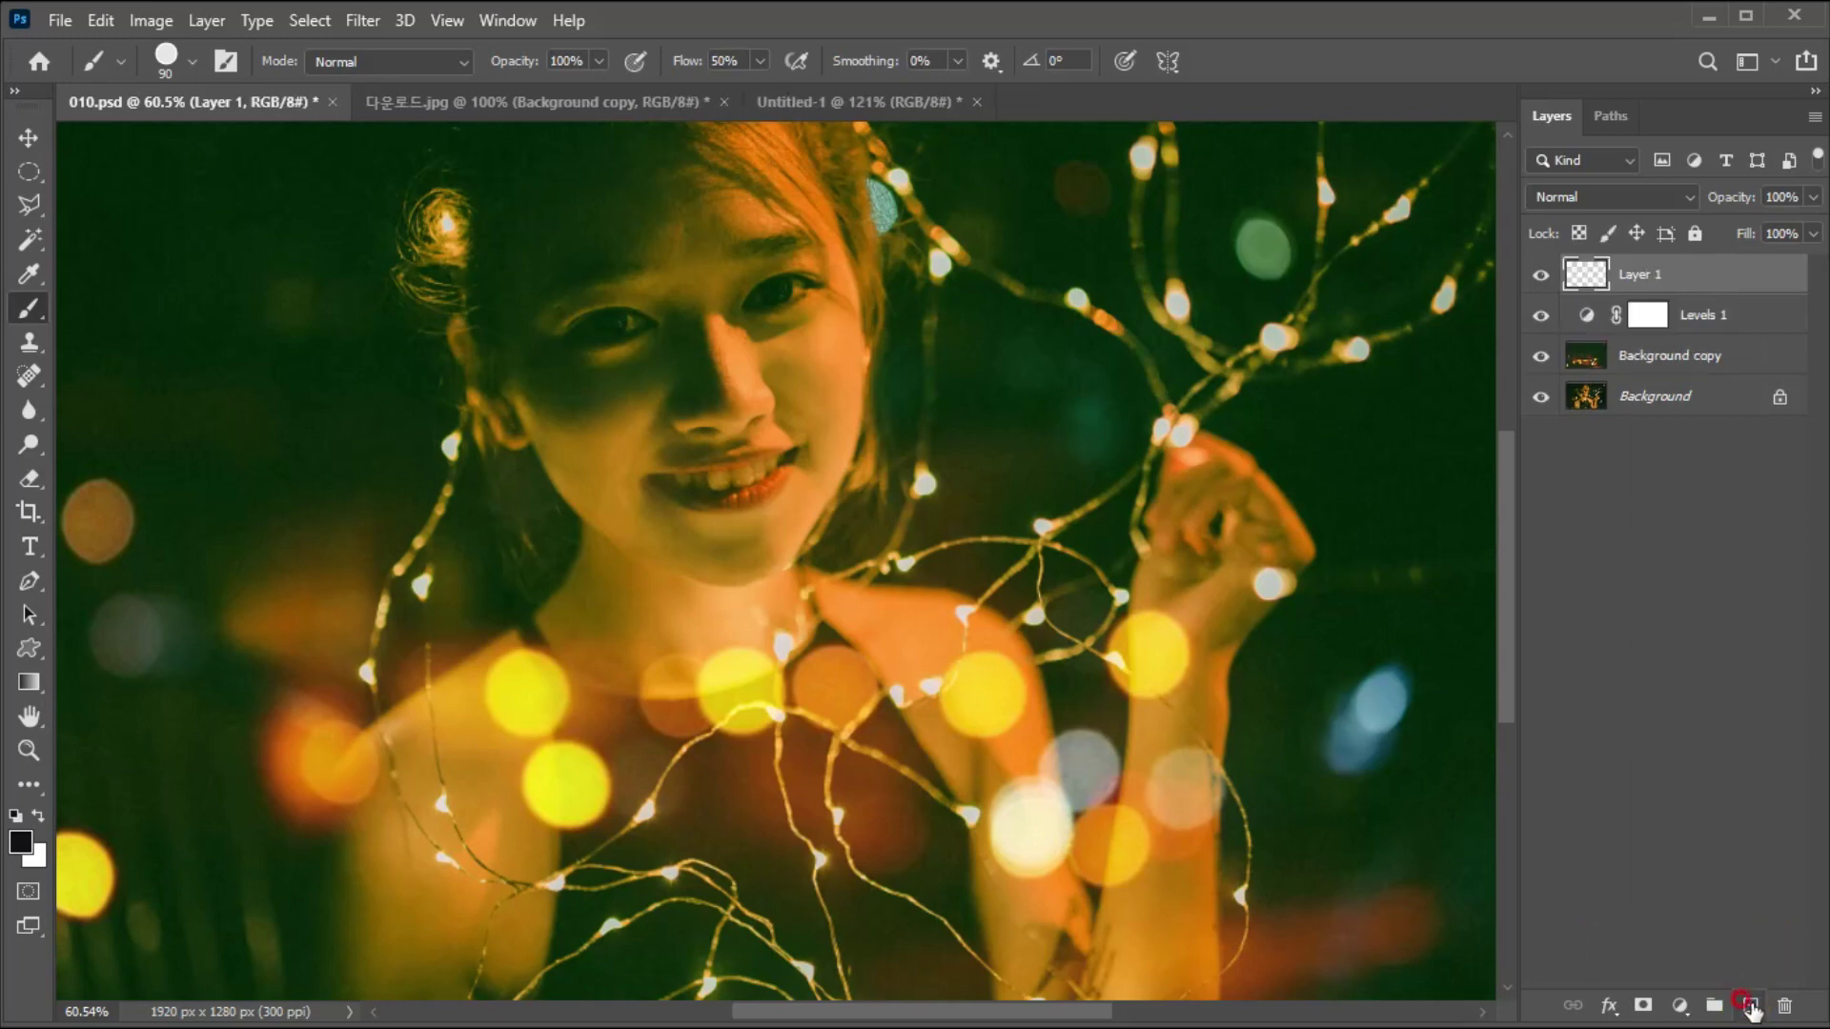
{"action": "left_click", "coordinate": [1552, 200]}
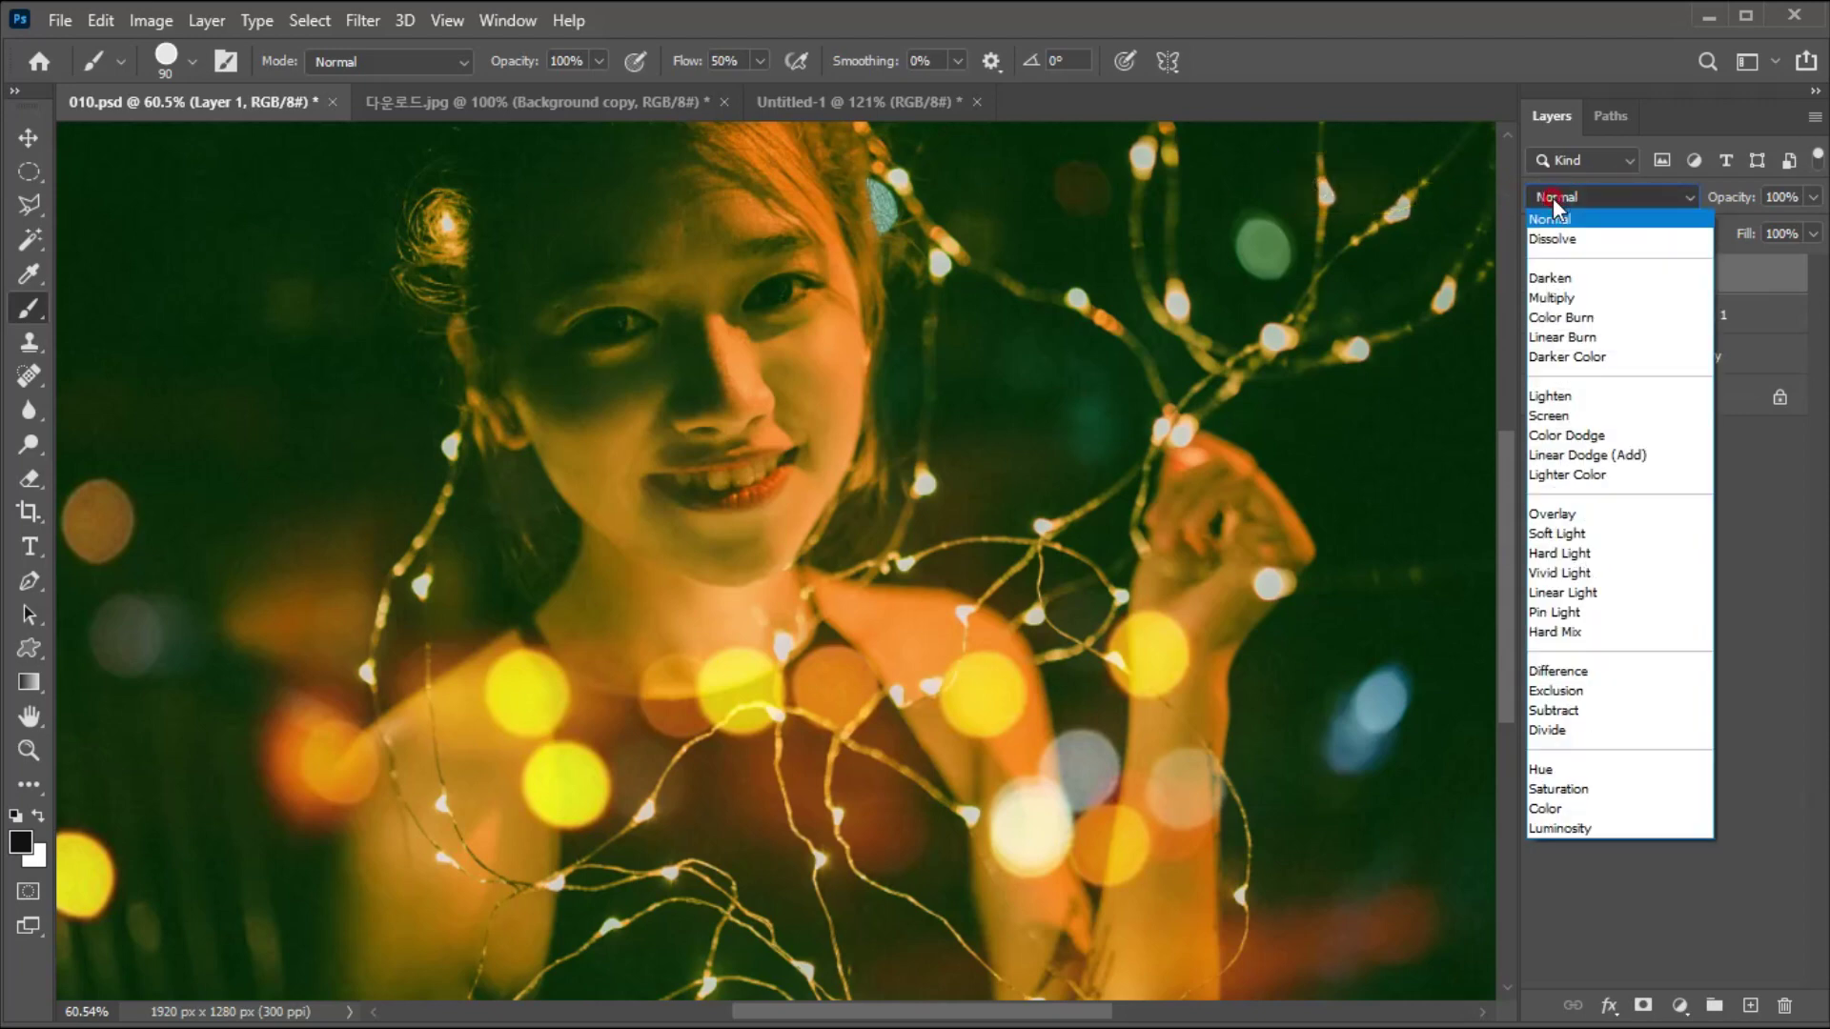
{"action": "left_click", "coordinate": [1553, 417]}
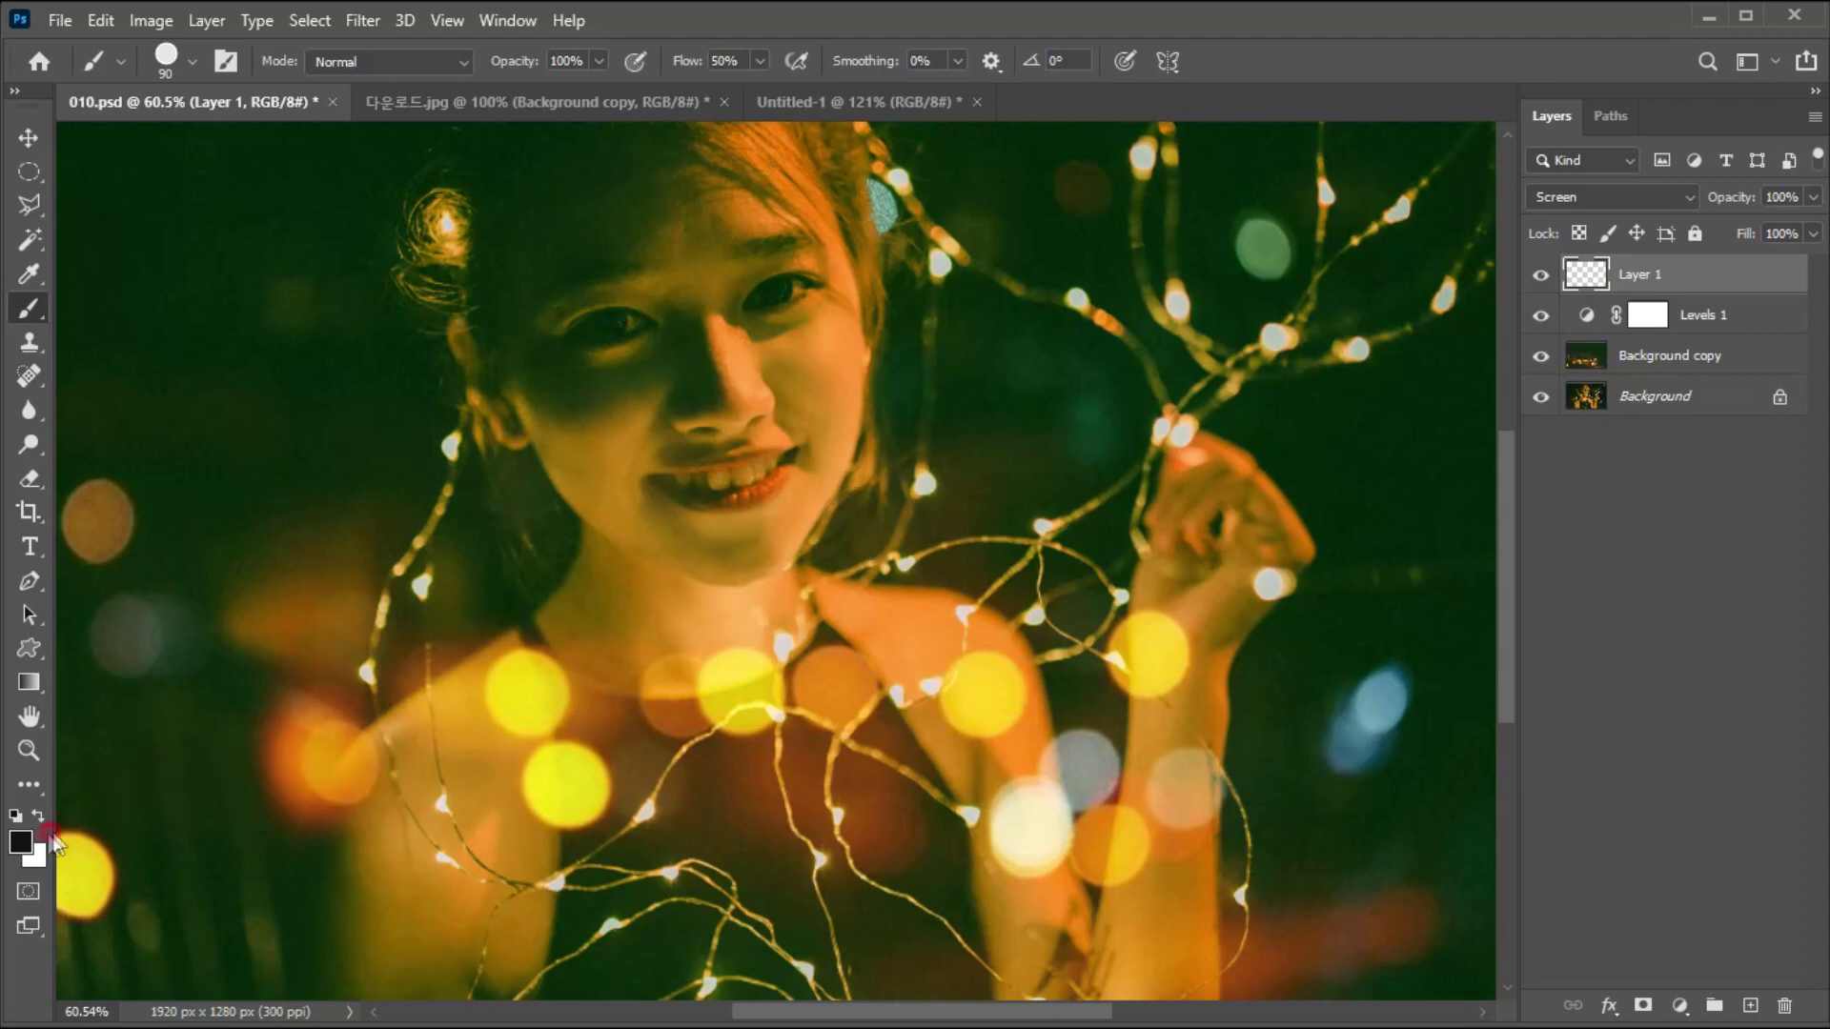
- Set the foreground colour to bright red and stamp eight bokeh circles around the woman's shoulders and hand with a 150 px brush
{"action": "left_click", "coordinate": [17, 845]}
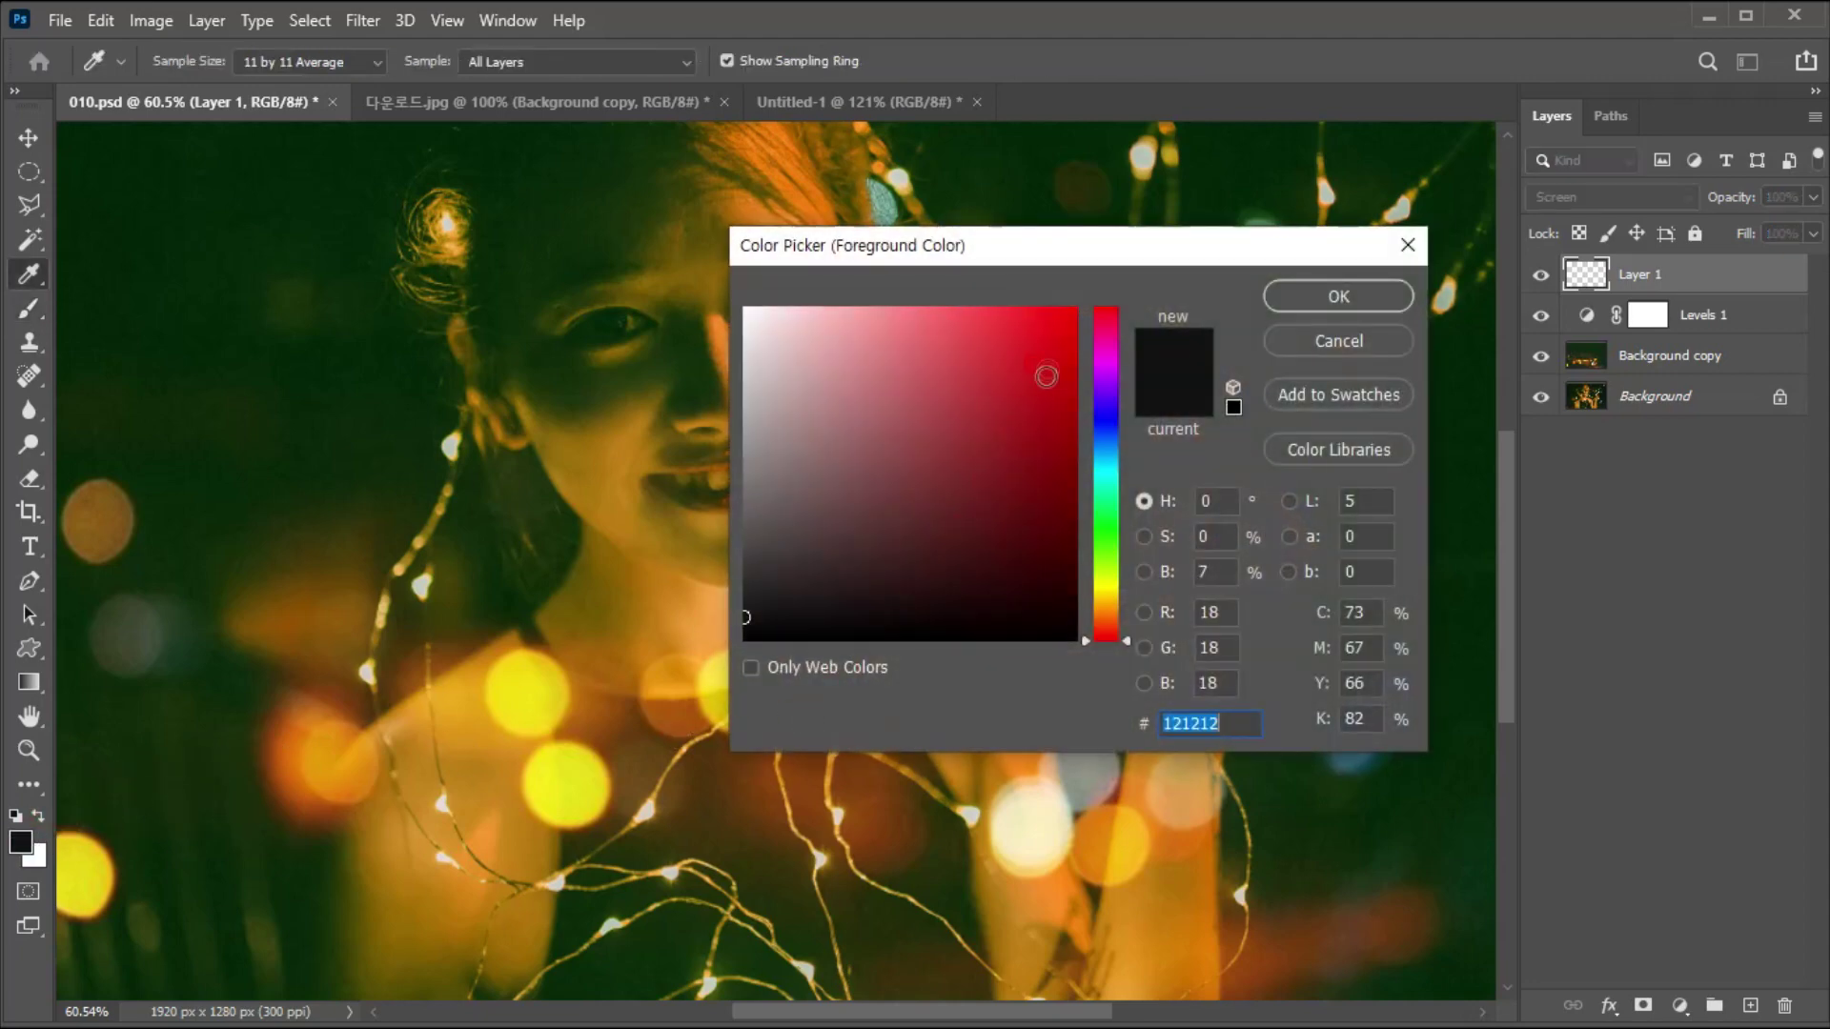
{"action": "left_click", "coordinate": [1069, 312]}
{"action": "left_click", "coordinate": [1315, 299]}
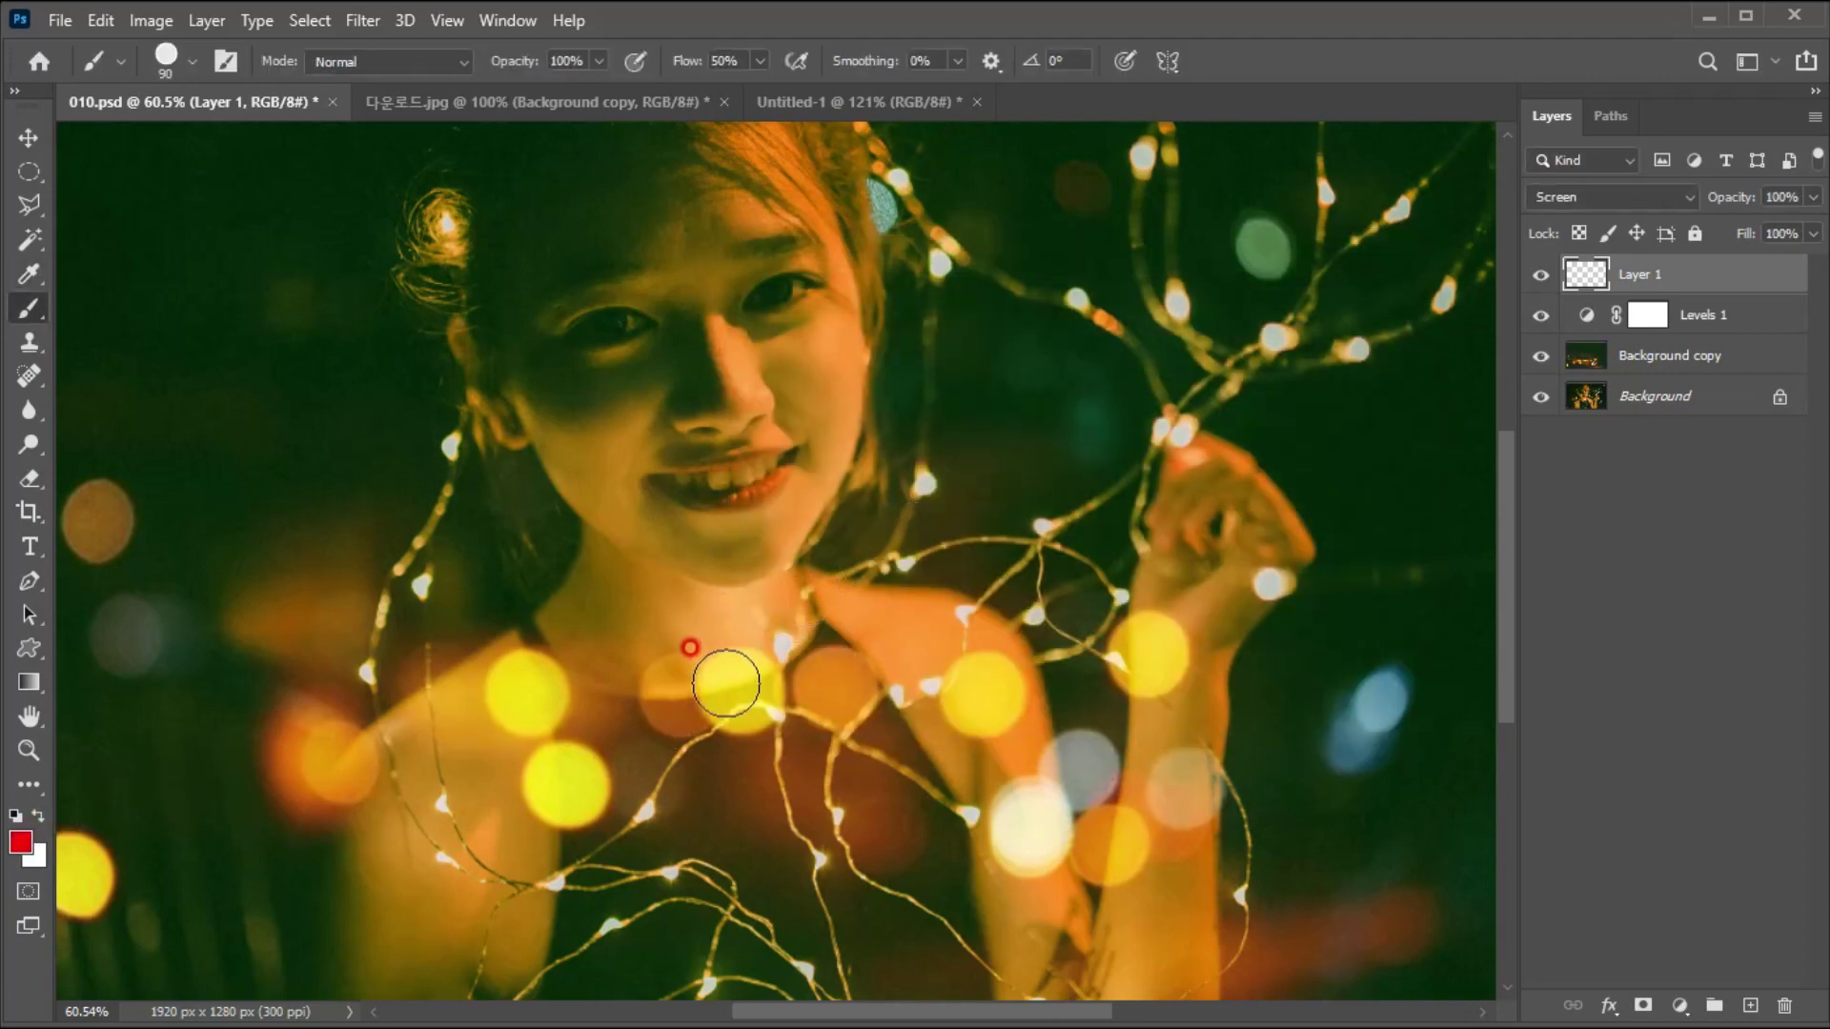
{"action": "key", "text": "bracketright"}
{"action": "key", "text": "bracketright"}
{"action": "key", "text": "bracketright"}
{"action": "left_click", "coordinate": [225, 518]}
{"action": "left_click", "coordinate": [906, 595]}
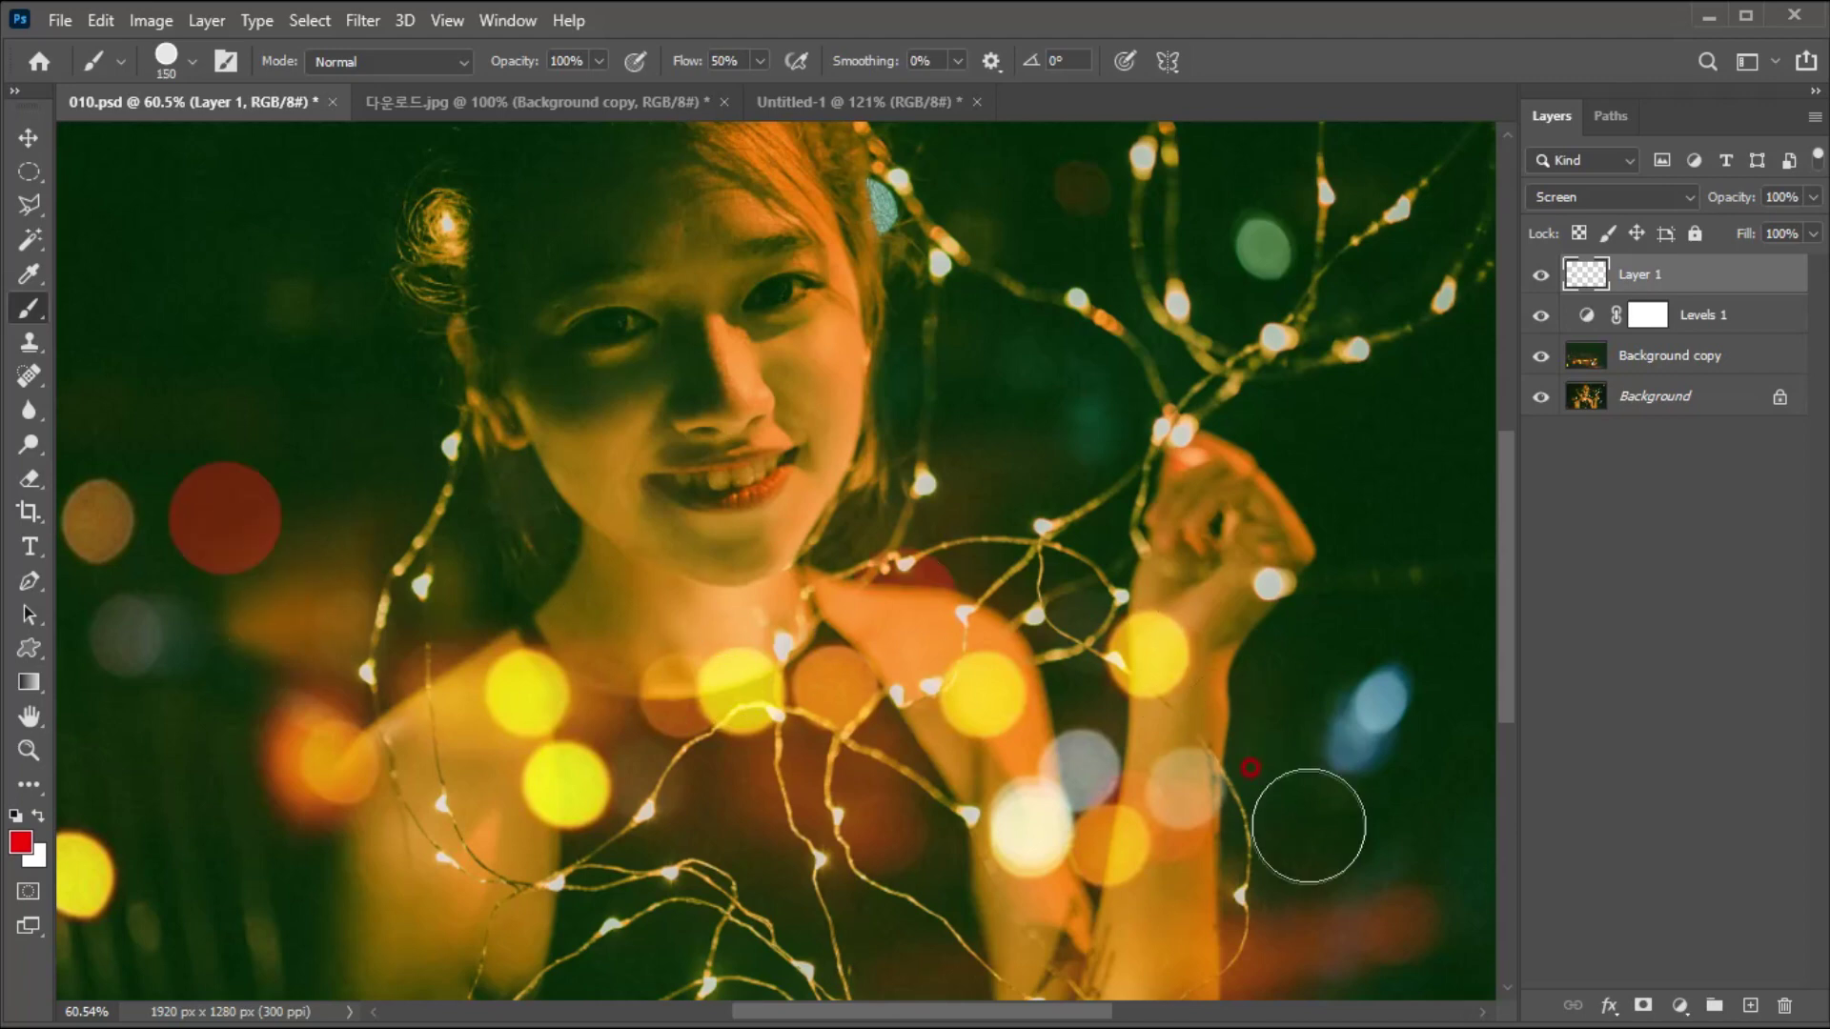
{"action": "left_click", "coordinate": [1301, 832]}
{"action": "left_click", "coordinate": [1338, 559]}
{"action": "left_click", "coordinate": [693, 827]}
{"action": "left_click", "coordinate": [318, 874]}
{"action": "left_click", "coordinate": [159, 759]}
{"action": "left_click", "coordinate": [466, 610]}
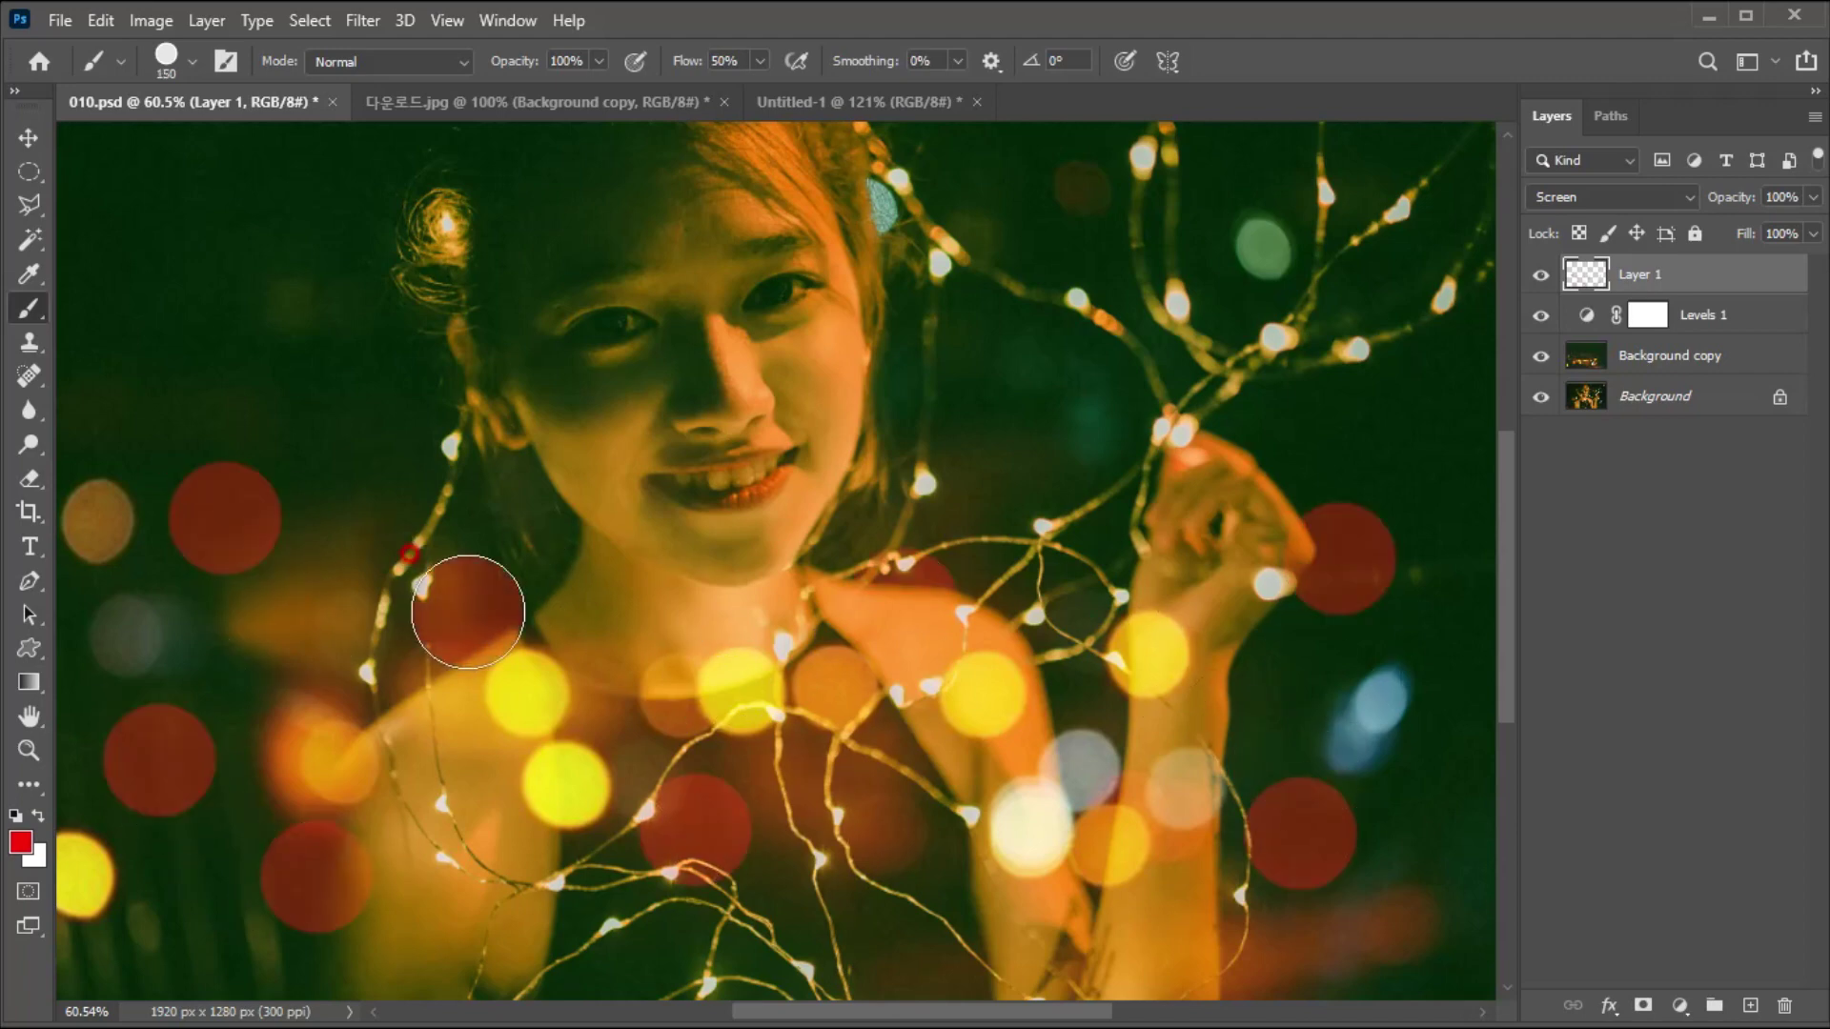
- Change the foreground colour to bright yellow and stamp seven bokeh circles up to 150 px in size beside and overlapping the red ones
{"action": "left_click", "coordinate": [19, 842]}
{"action": "left_click", "coordinate": [1105, 584]}
{"action": "left_click", "coordinate": [1306, 295]}
{"action": "left_click", "coordinate": [262, 551]}
{"action": "left_click", "coordinate": [200, 789]}
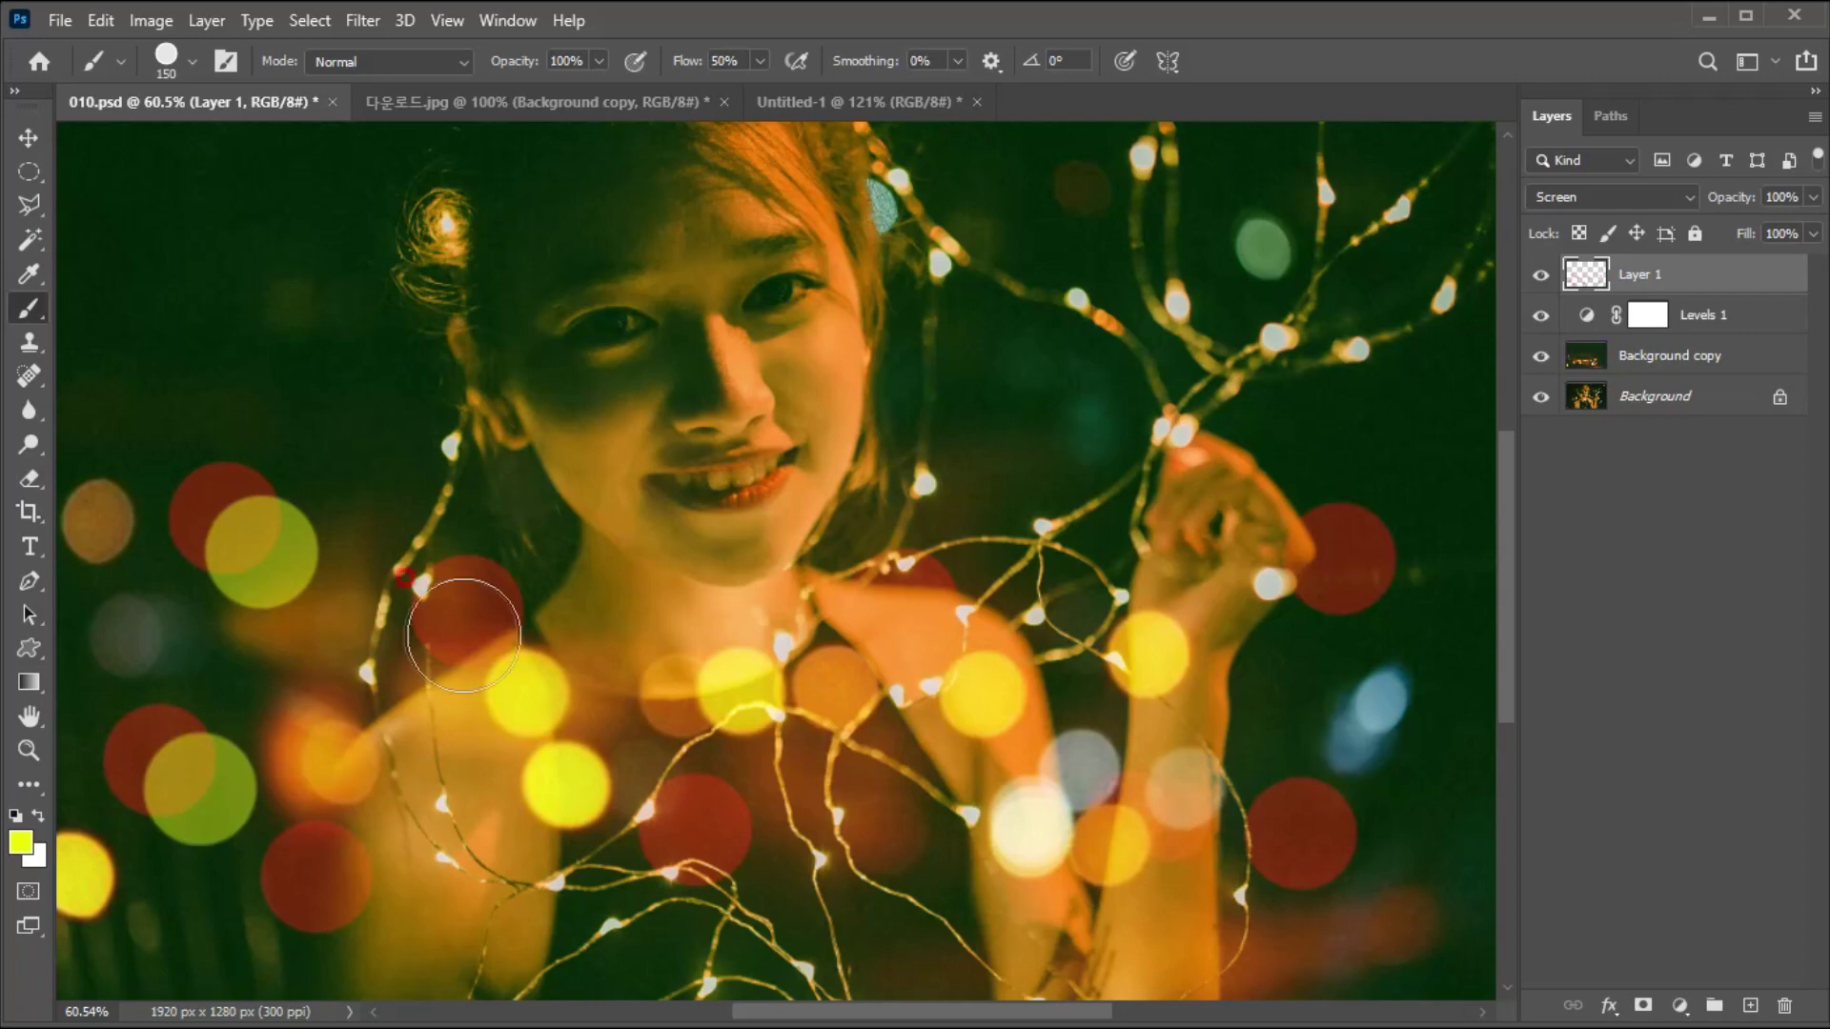
{"action": "left_click", "coordinate": [440, 634]}
{"action": "left_click", "coordinate": [773, 884]}
{"action": "left_click", "coordinate": [1226, 854]}
{"action": "left_click", "coordinate": [1327, 664]}
{"action": "left_click", "coordinate": [1411, 608]}
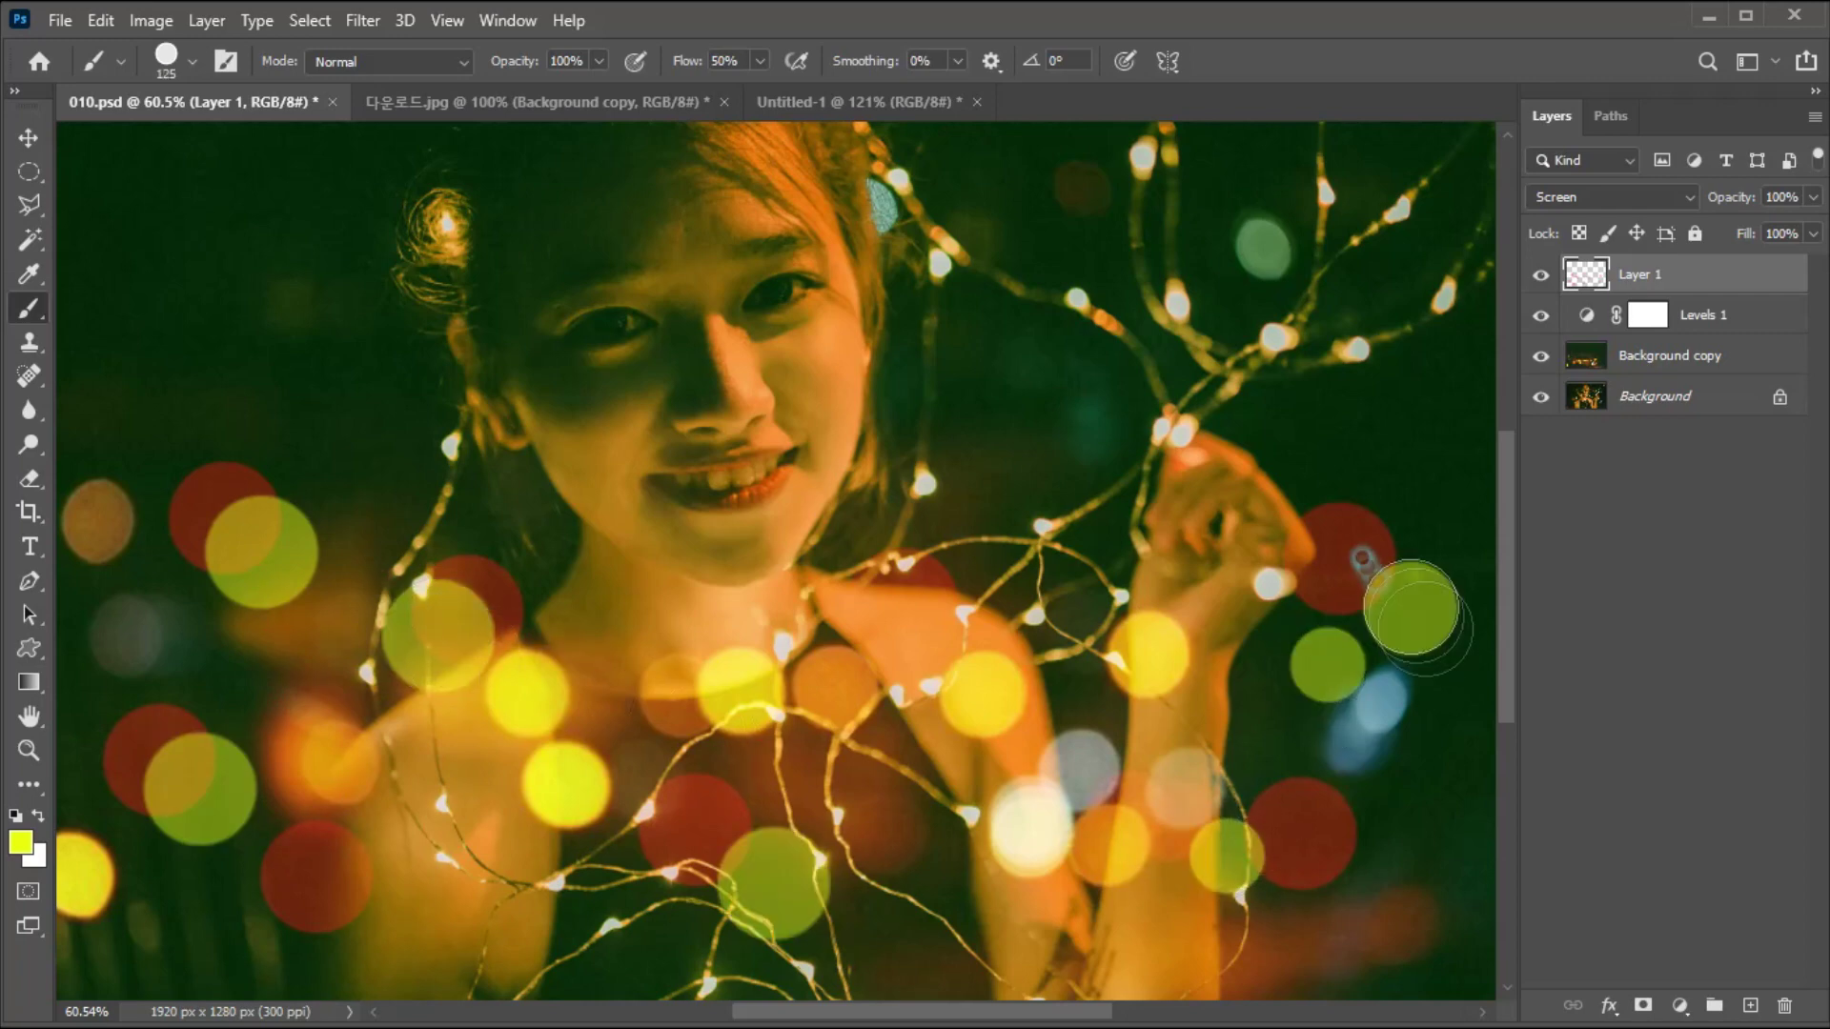
- Stamp five smaller 100 px yellow bokeh circles beside the face, on the shoulders and near the raised hand
{"action": "left_click", "coordinate": [394, 861]}
{"action": "key", "text": "bracketleft"}
{"action": "key", "text": "bracketleft"}
{"action": "left_click", "coordinate": [125, 602]}
{"action": "left_click", "coordinate": [463, 456]}
{"action": "left_click", "coordinate": [944, 563]}
{"action": "left_click", "coordinate": [1142, 553]}
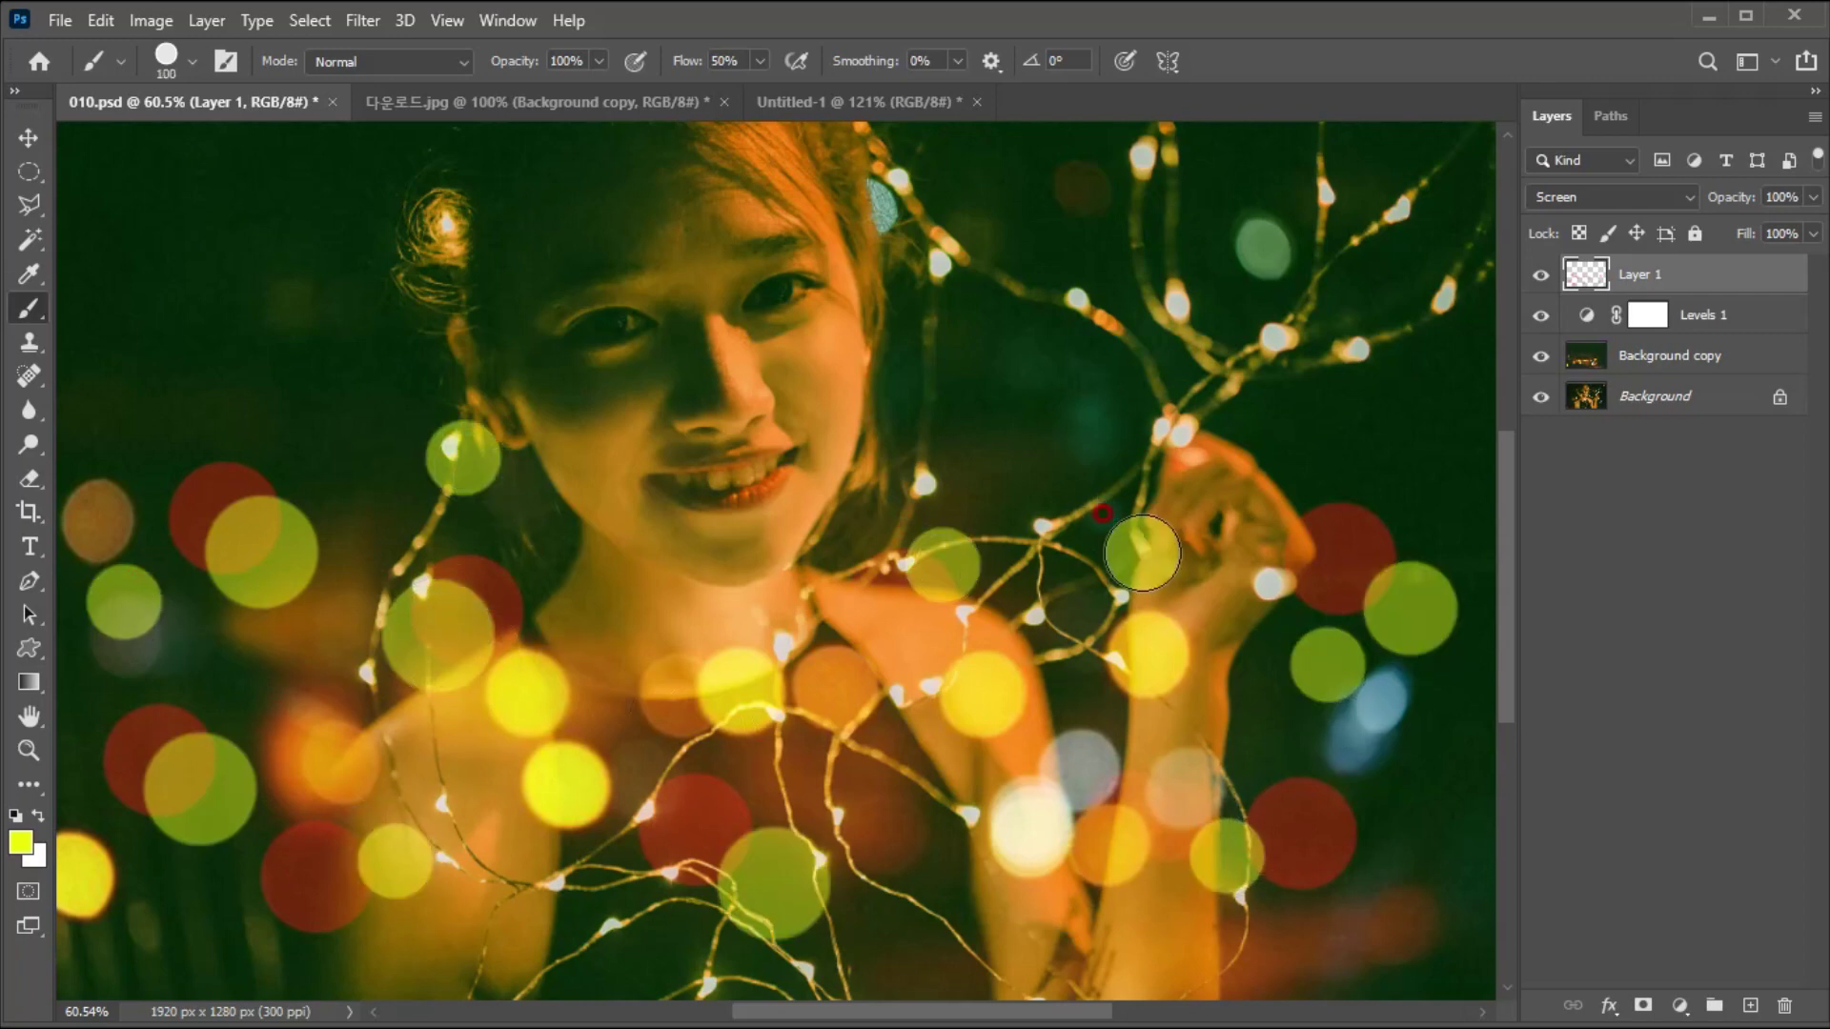
- Change the foreground colour to blue and stamp five bokeh circles around the woman, one at 100 px and four at 125 px
{"action": "left_click", "coordinate": [20, 841]}
{"action": "left_click", "coordinate": [1106, 414]}
{"action": "left_click", "coordinate": [1305, 295]}
{"action": "left_click", "coordinate": [222, 670]}
{"action": "key", "text": "bracketright"}
{"action": "left_click", "coordinate": [303, 818]}
{"action": "left_click", "coordinate": [778, 807]}
{"action": "left_click", "coordinate": [1070, 514]}
{"action": "left_click", "coordinate": [276, 484]}
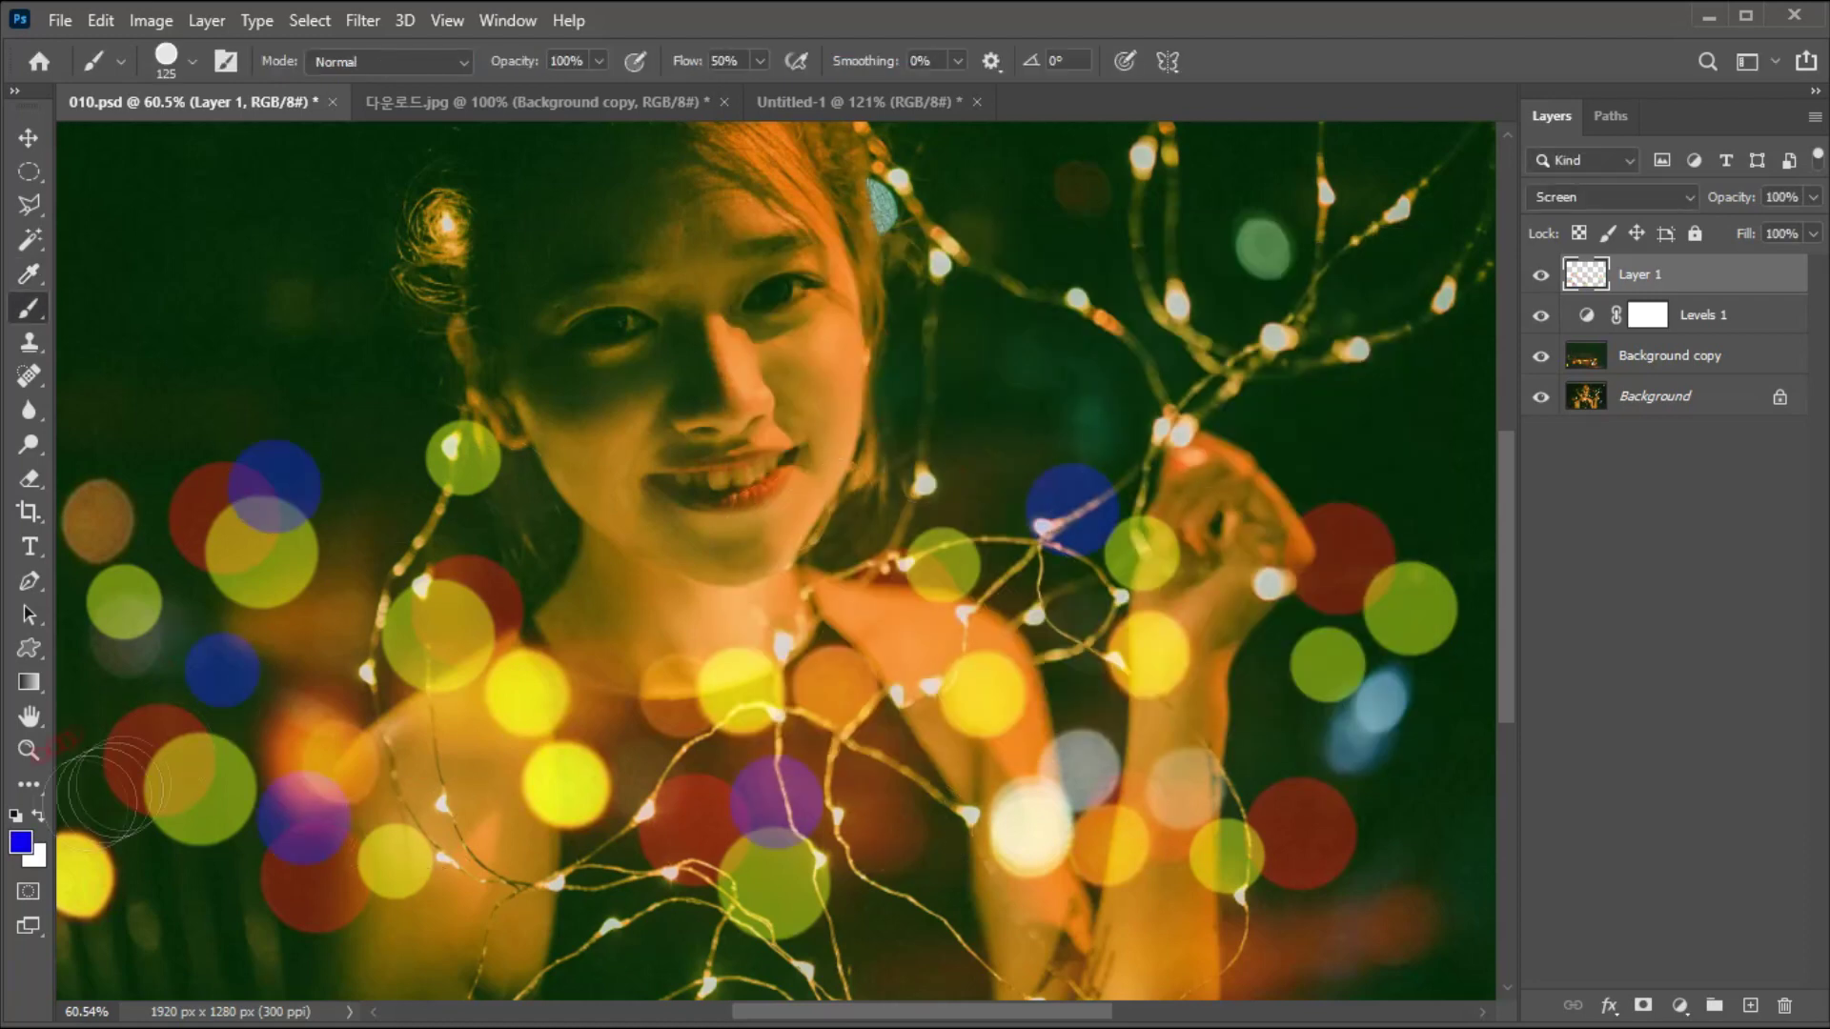
- Change the foreground colour to white and stamp six 150 px bokeh circles among the coloured ones on both sides and across the chest
{"action": "left_click", "coordinate": [20, 842]}
{"action": "left_click", "coordinate": [746, 309]}
{"action": "left_click", "coordinate": [1296, 297]}
{"action": "key", "text": "bracketright"}
{"action": "left_click", "coordinate": [352, 583]}
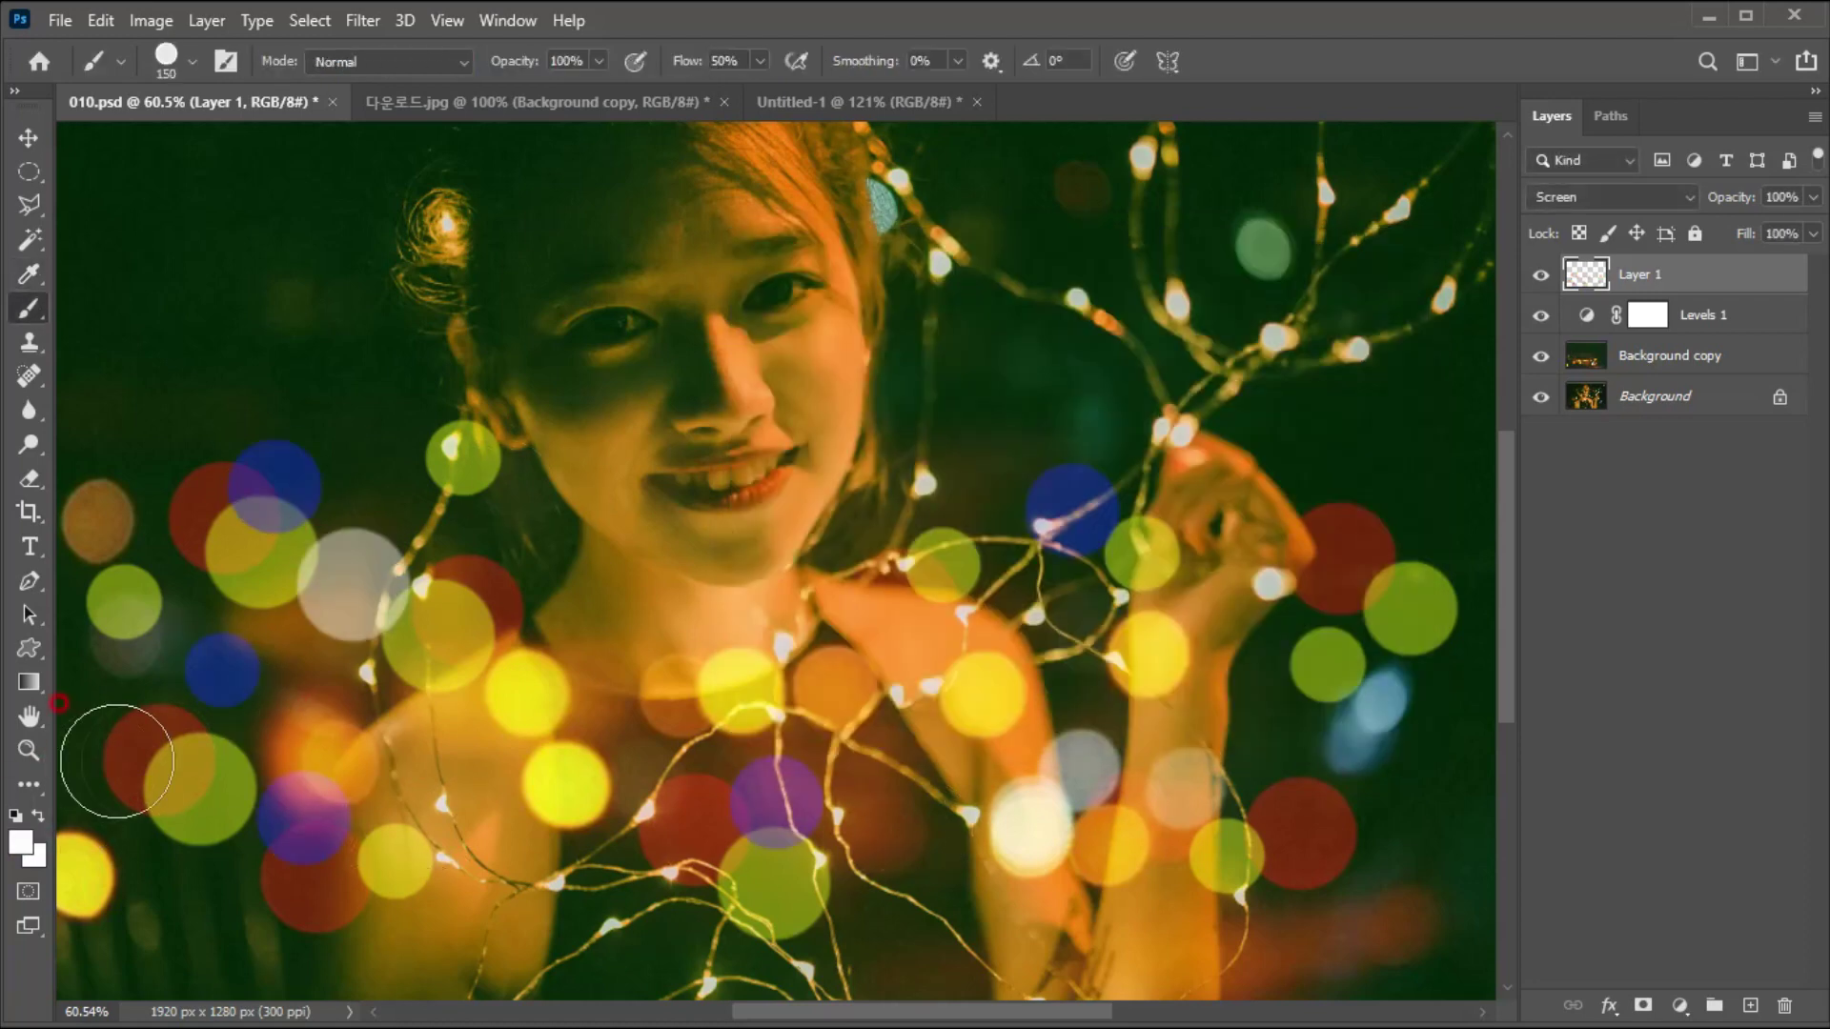
{"action": "left_click", "coordinate": [108, 851]}
{"action": "left_click", "coordinate": [728, 768]}
{"action": "left_click", "coordinate": [1289, 696]}
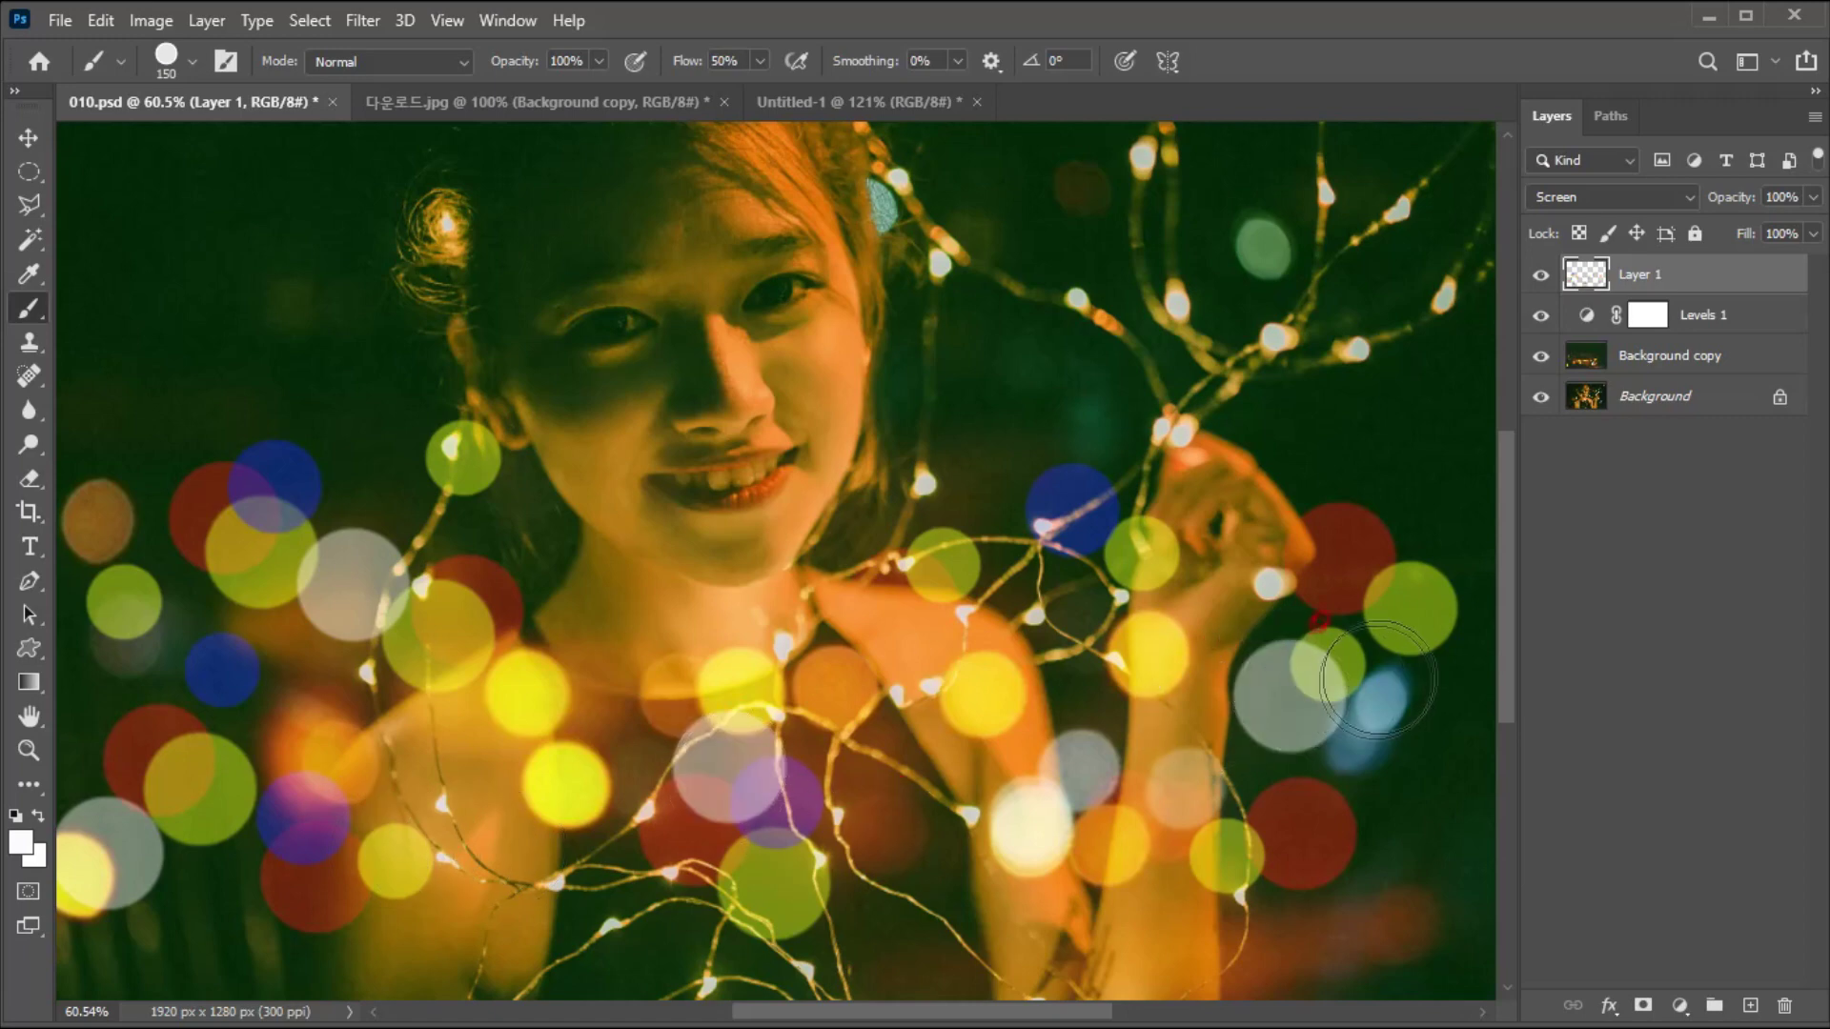
{"action": "left_click", "coordinate": [1406, 525]}
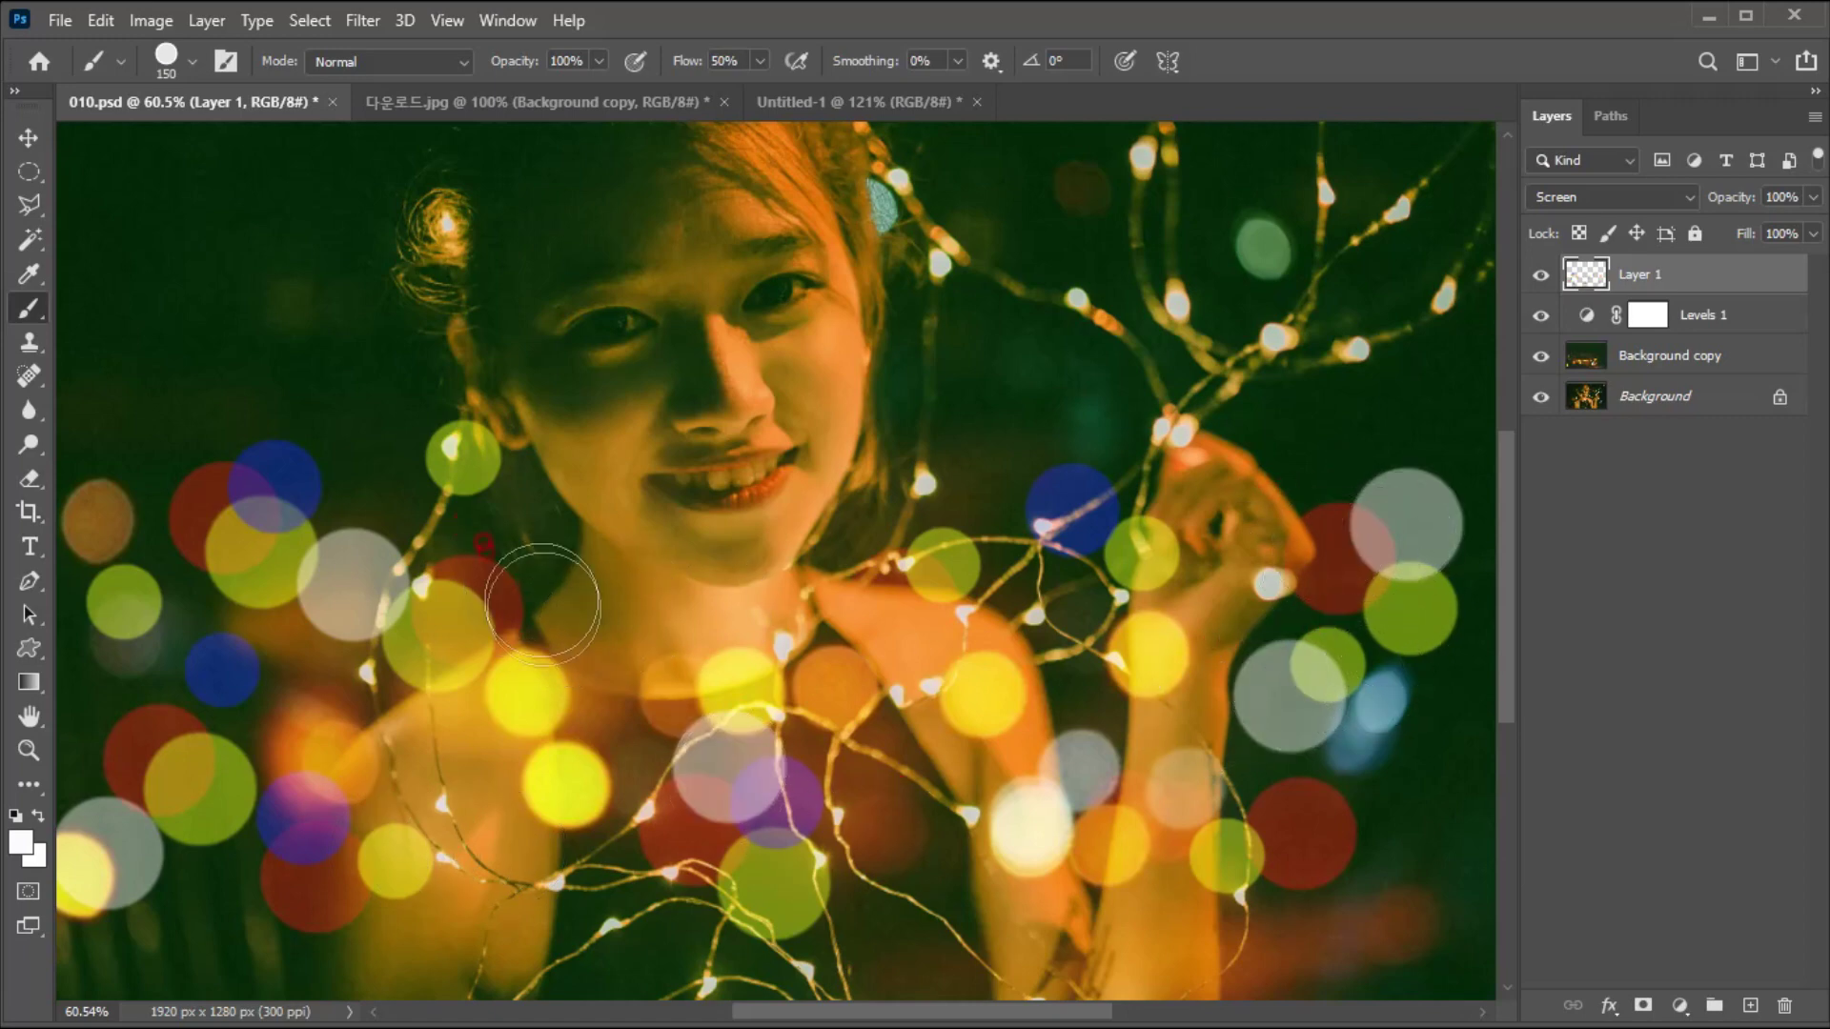
{"action": "left_click", "coordinate": [553, 640]}
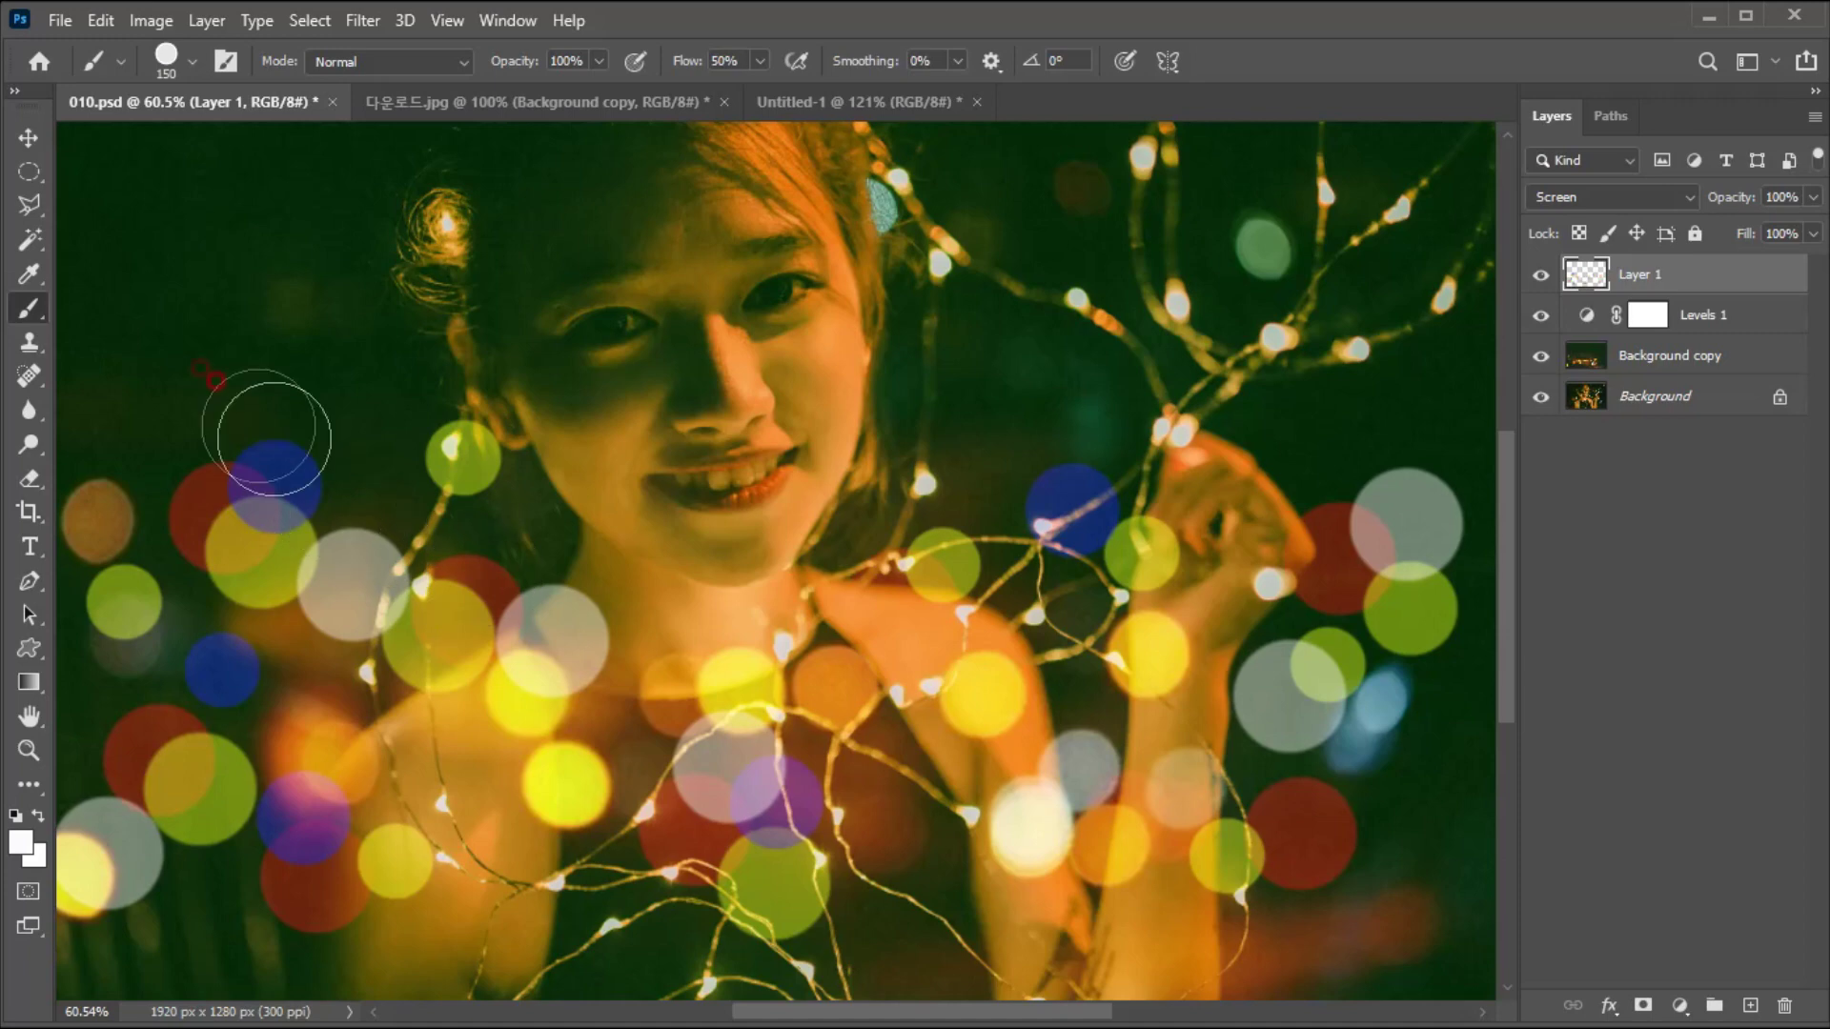
- Apply a Motion Blur to the painted bokeh layer with a 13° angle and a distance of 14 pixels
{"action": "left_click", "coordinate": [29, 138]}
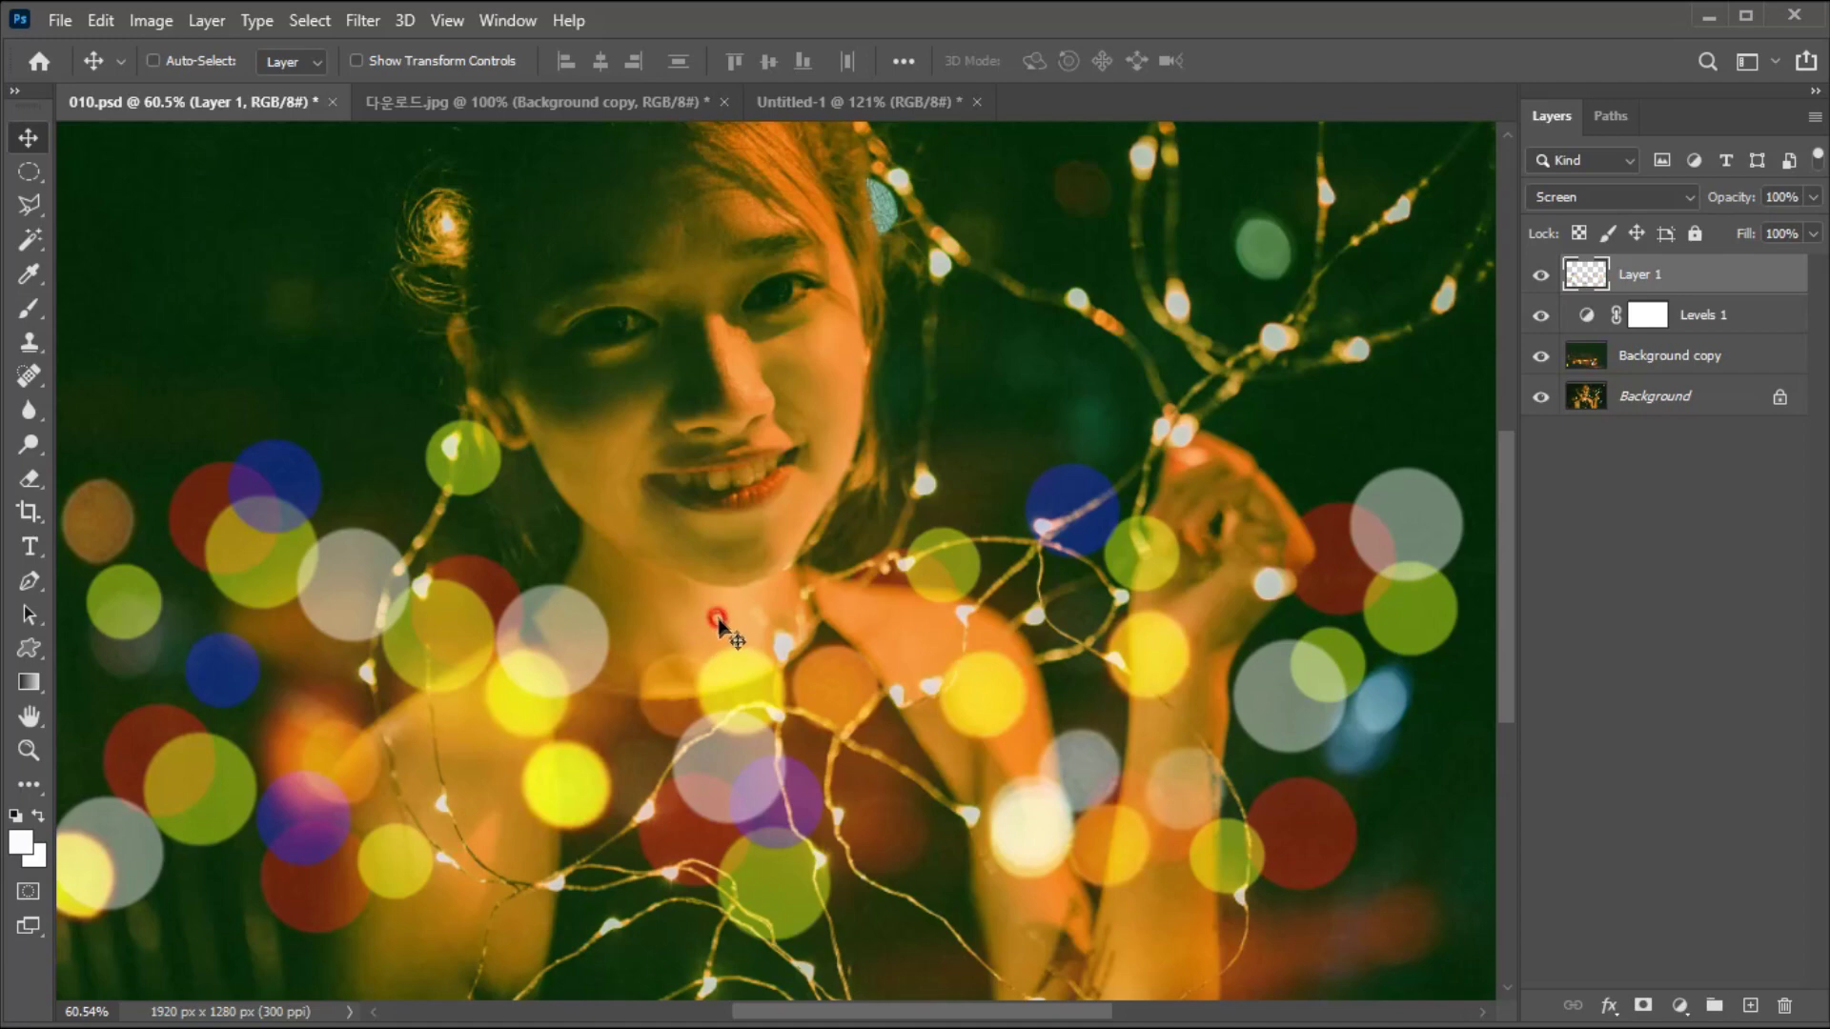
{"action": "left_click", "coordinate": [361, 20]}
{"action": "mouse_move", "coordinate": [449, 355]}
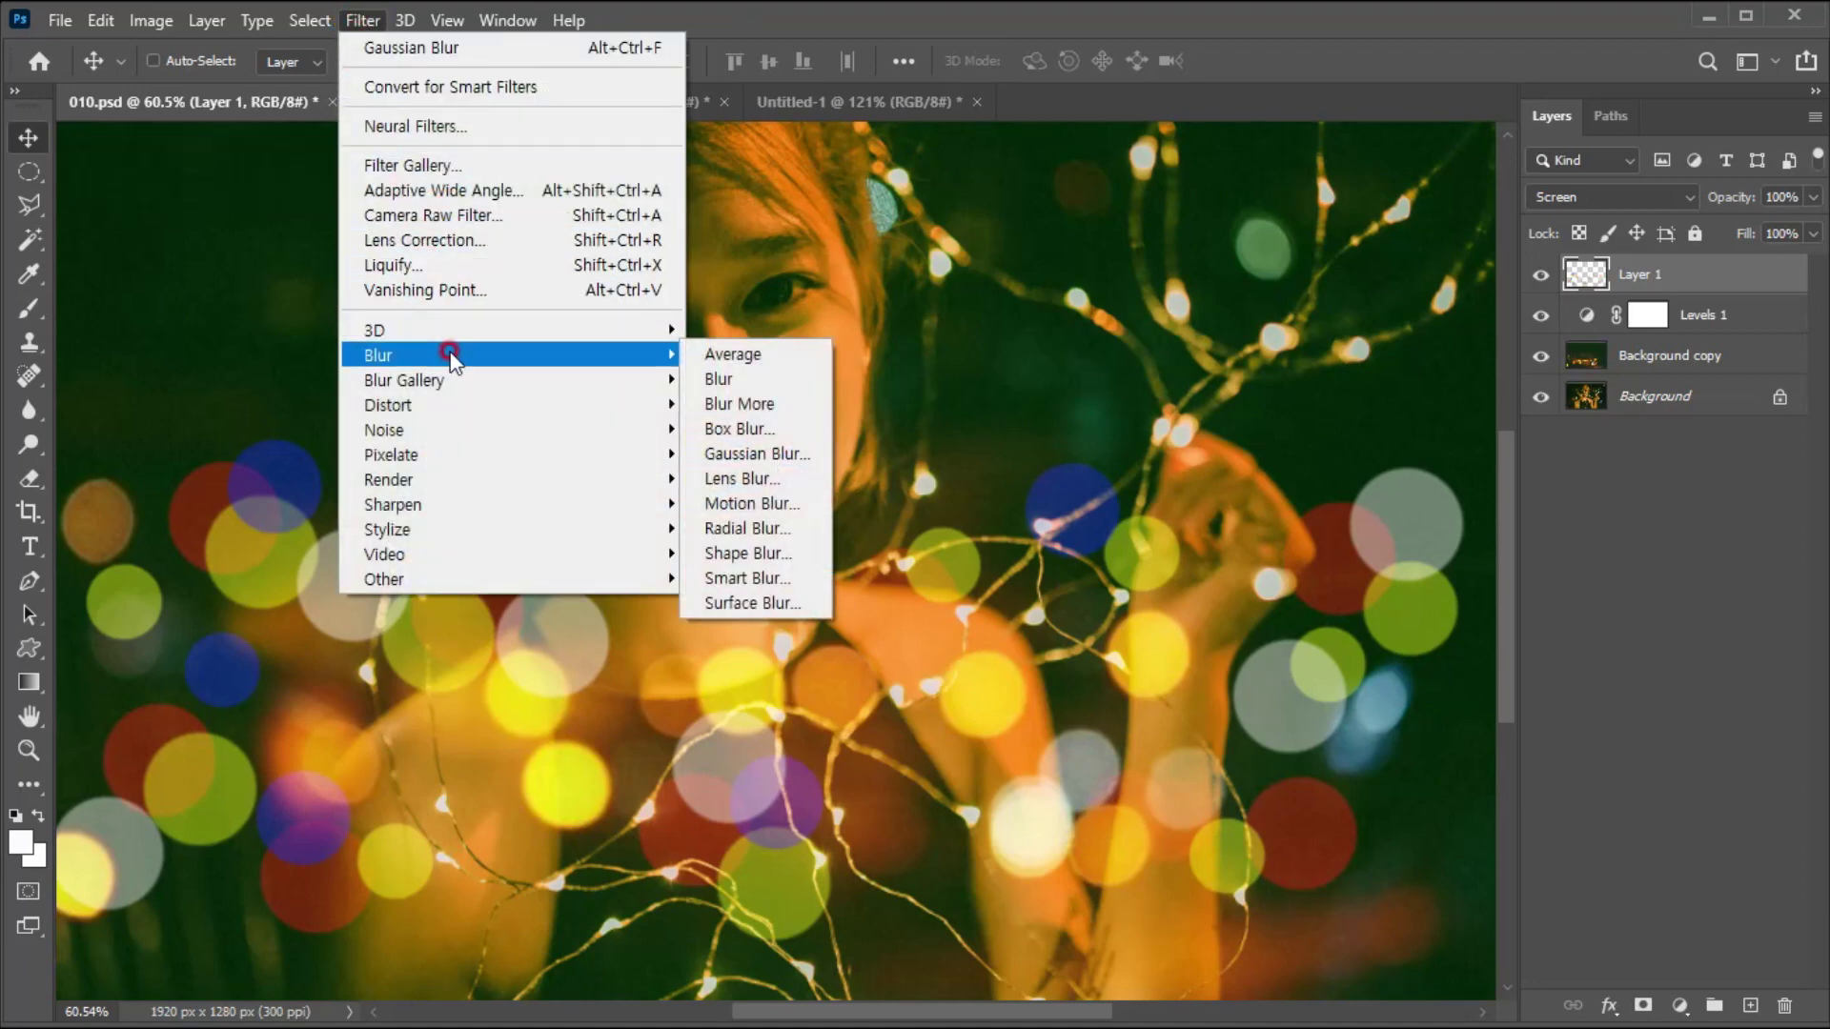
{"action": "left_click", "coordinate": [749, 503]}
{"action": "left_click_drag", "start_coordinate": [1262, 397], "coordinate": [1151, 202]}
{"action": "left_click", "coordinate": [1122, 571]}
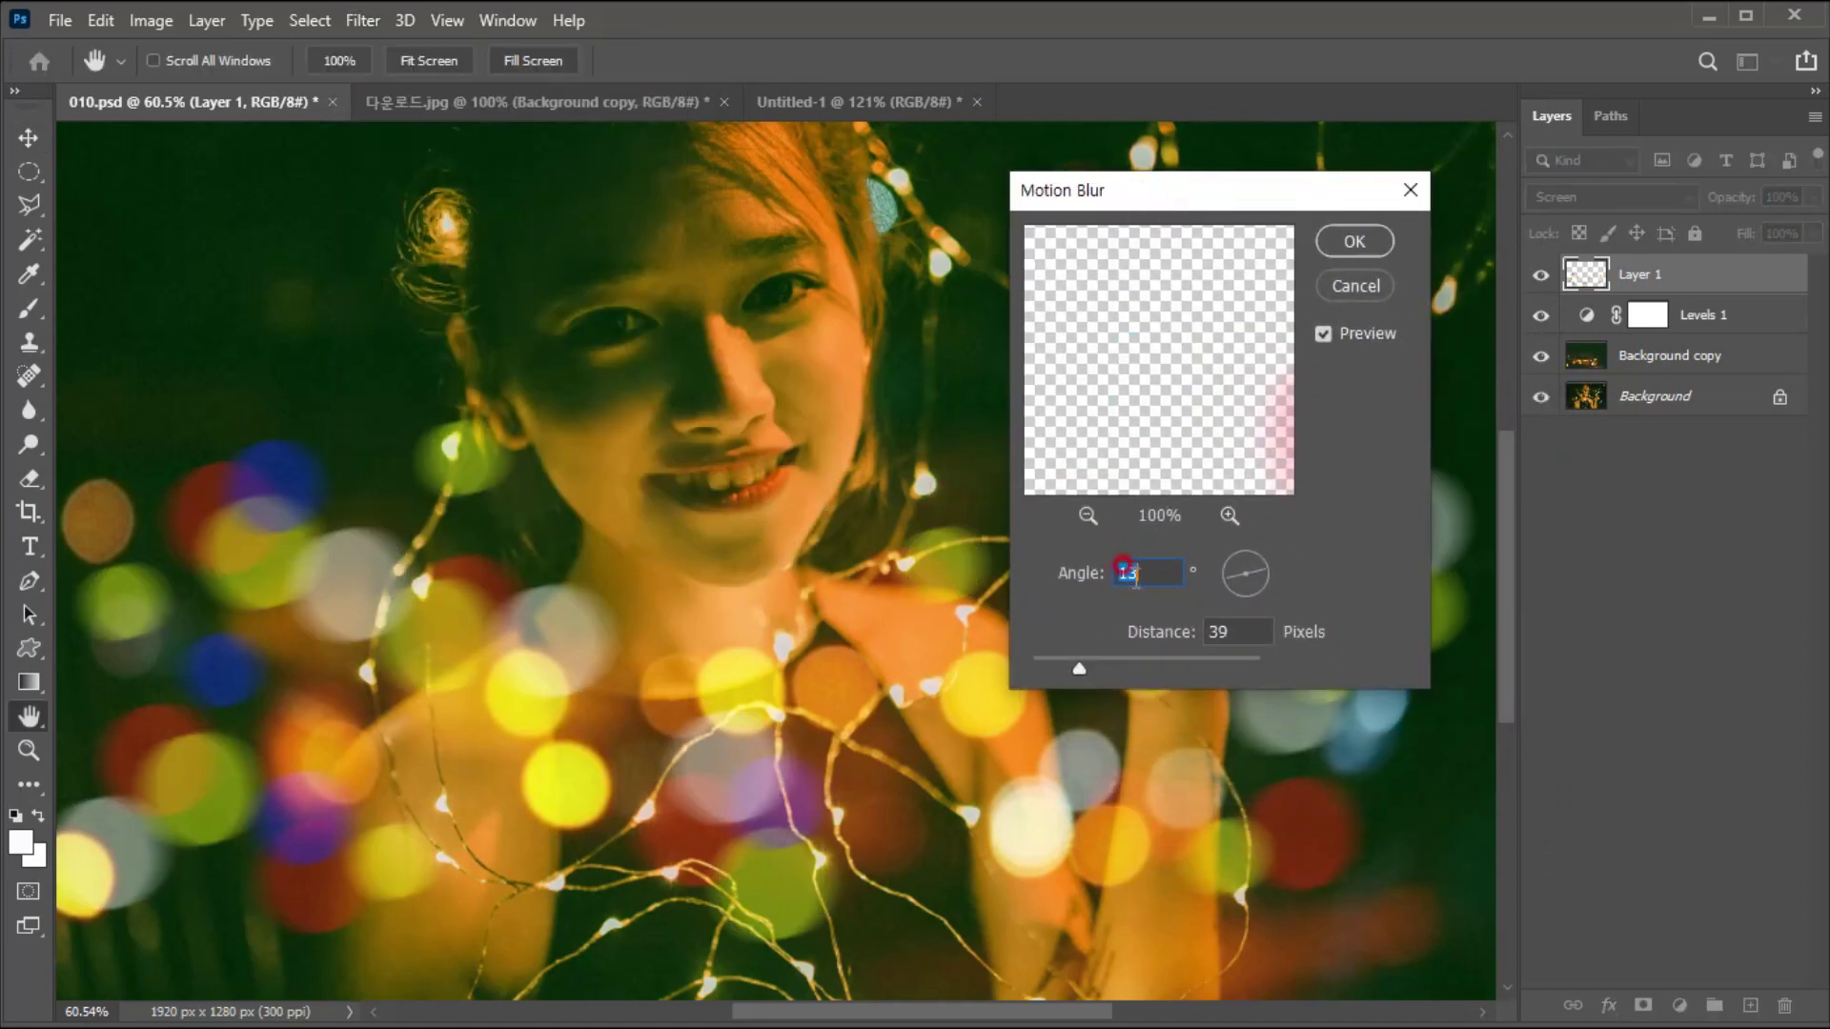
{"action": "left_click_drag", "start_coordinate": [1077, 671], "coordinate": [1048, 669]}
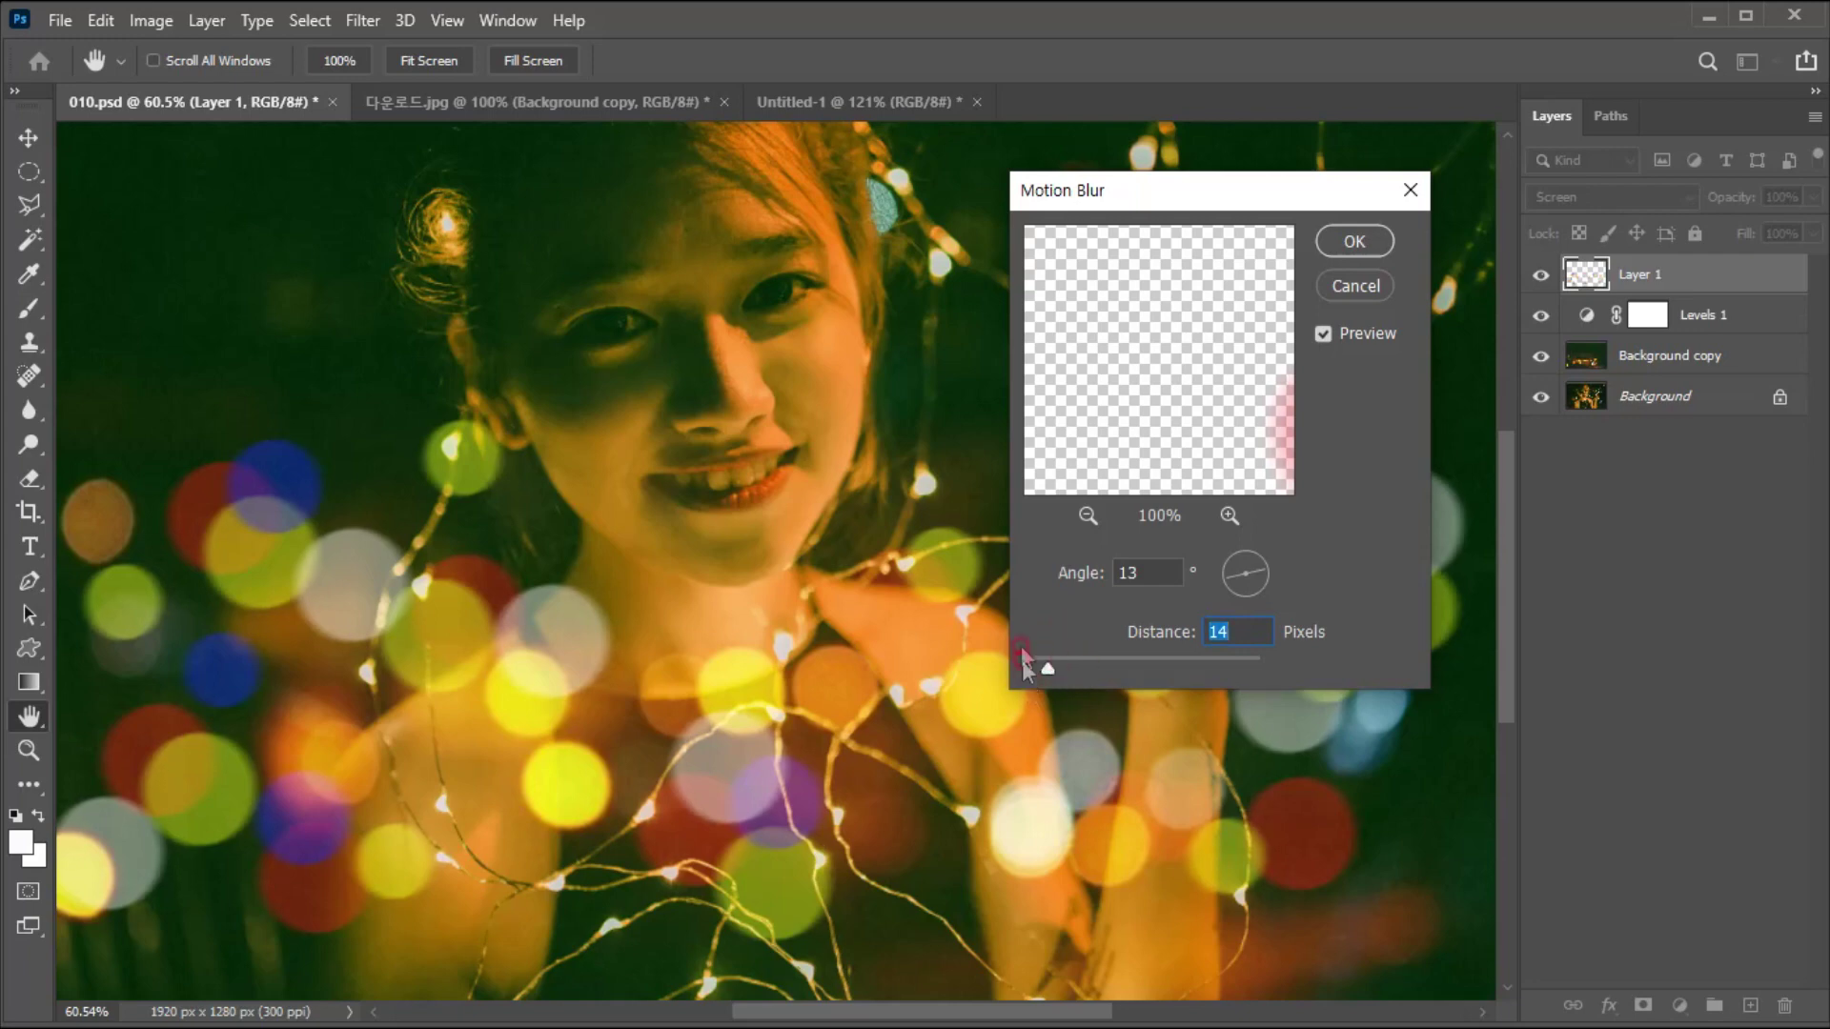
{"action": "left_click", "coordinate": [1352, 238]}
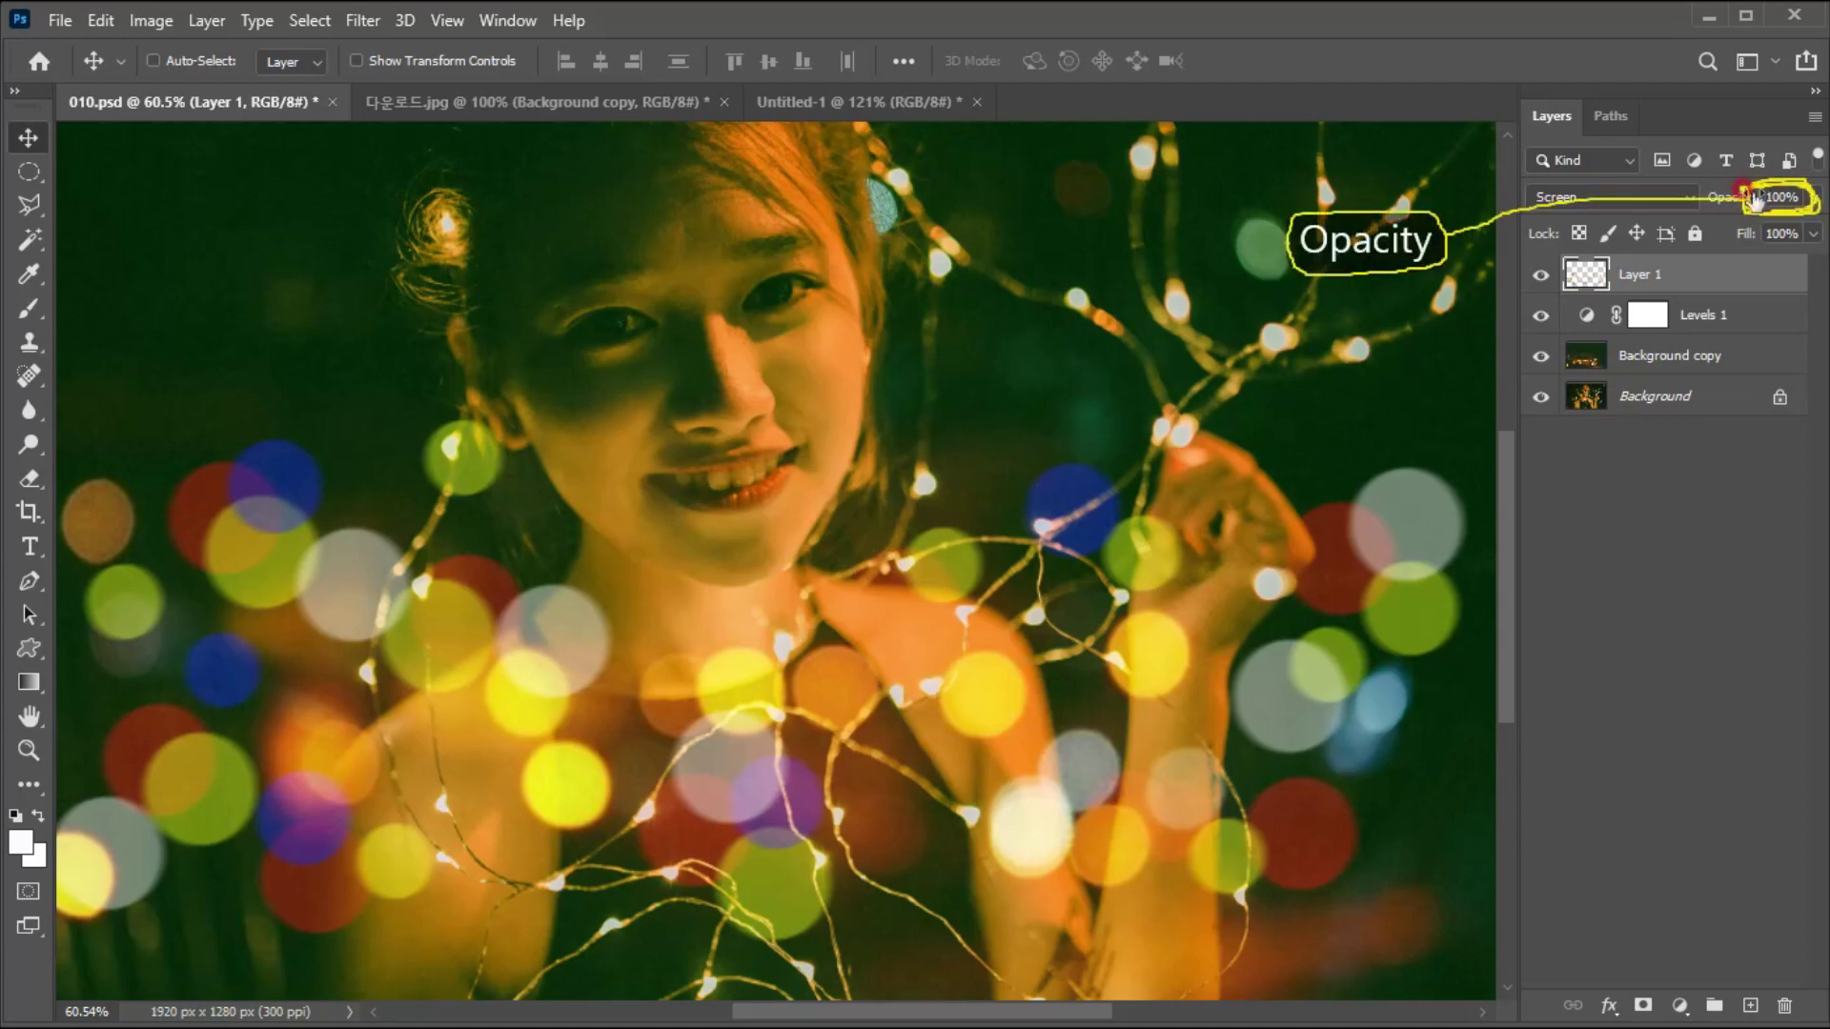
- Lower the opacity of the painted bokeh layer to 83%
{"action": "left_click", "coordinate": [1811, 196]}
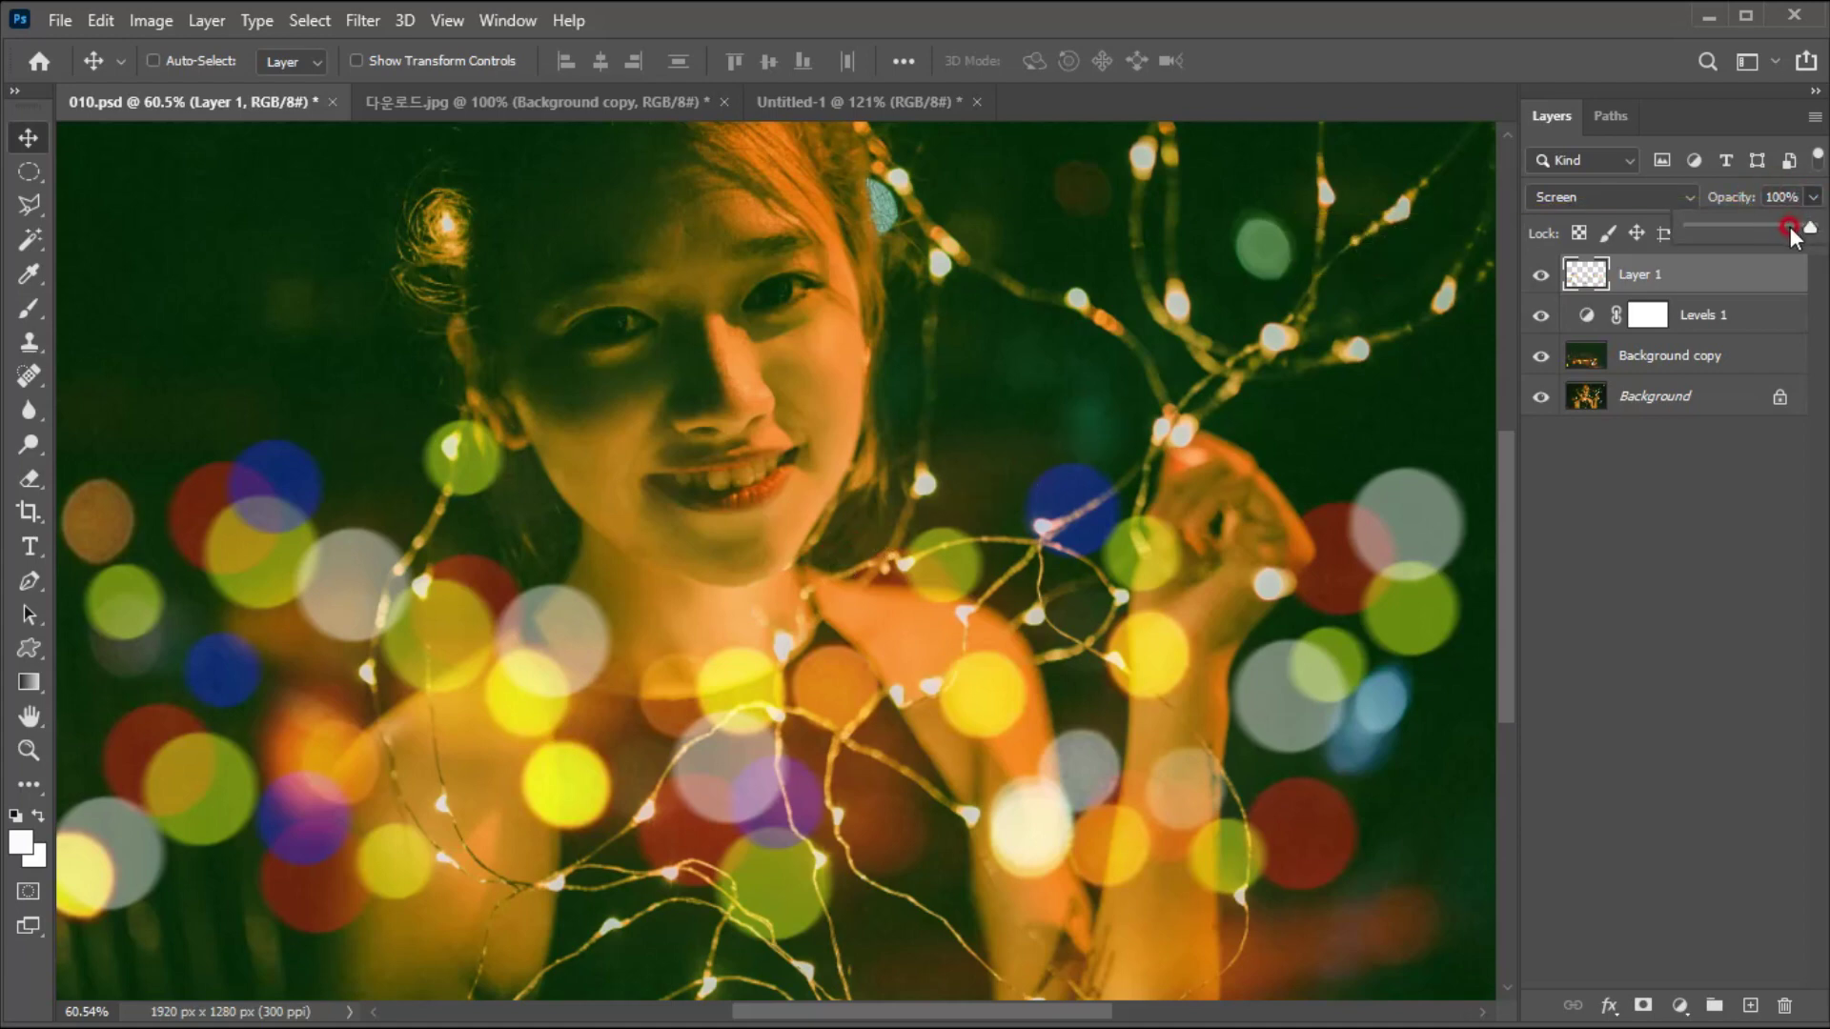
{"action": "left_click_drag", "start_coordinate": [1792, 232], "coordinate": [1791, 231]}
{"action": "left_click", "coordinate": [843, 509]}
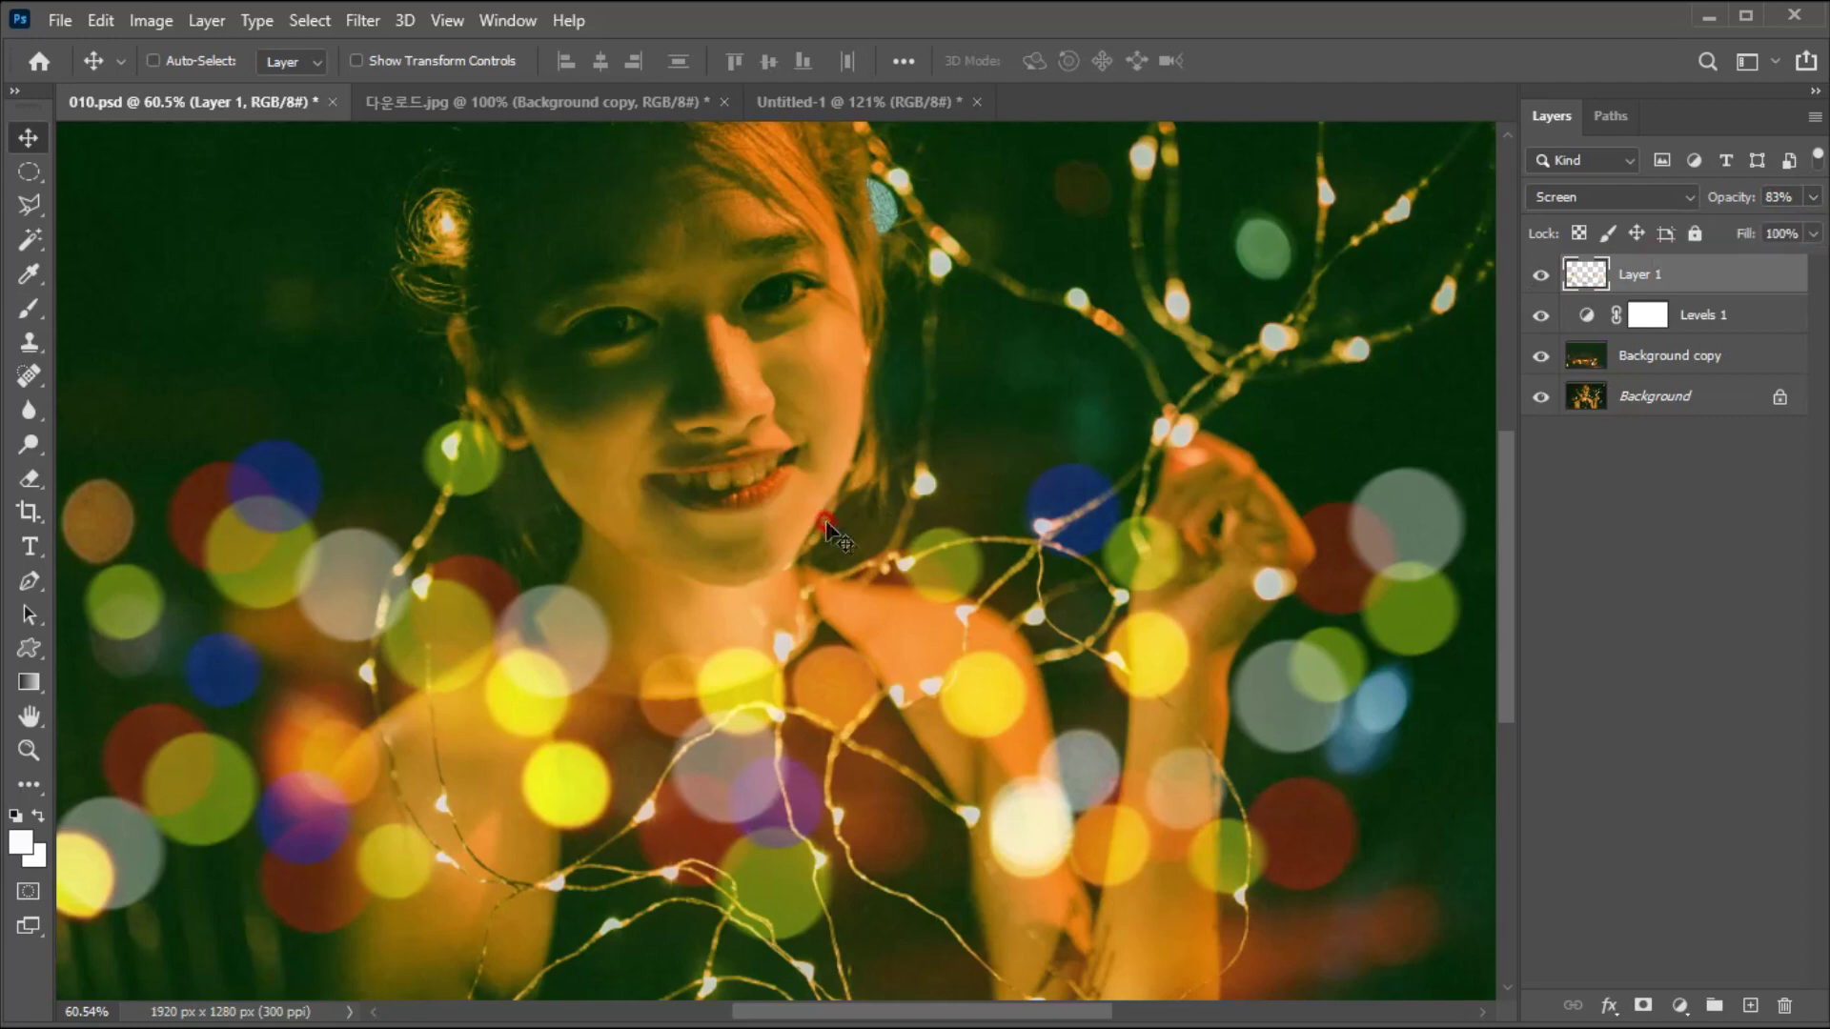